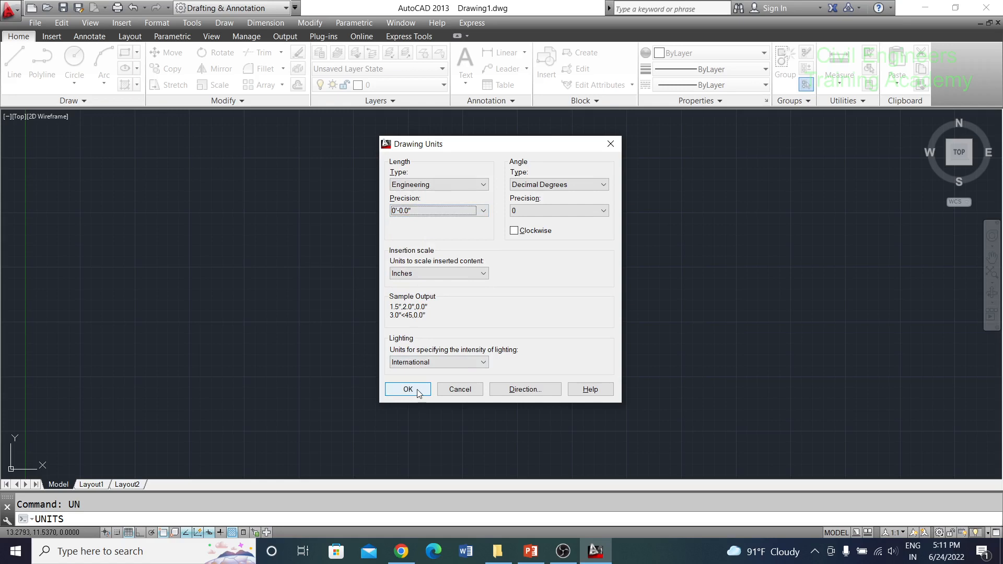
Apply the drawing units with Engineering length type, 0'-0.0" precision, Decimal Degrees angles and inches as insertion scale
click(408, 389)
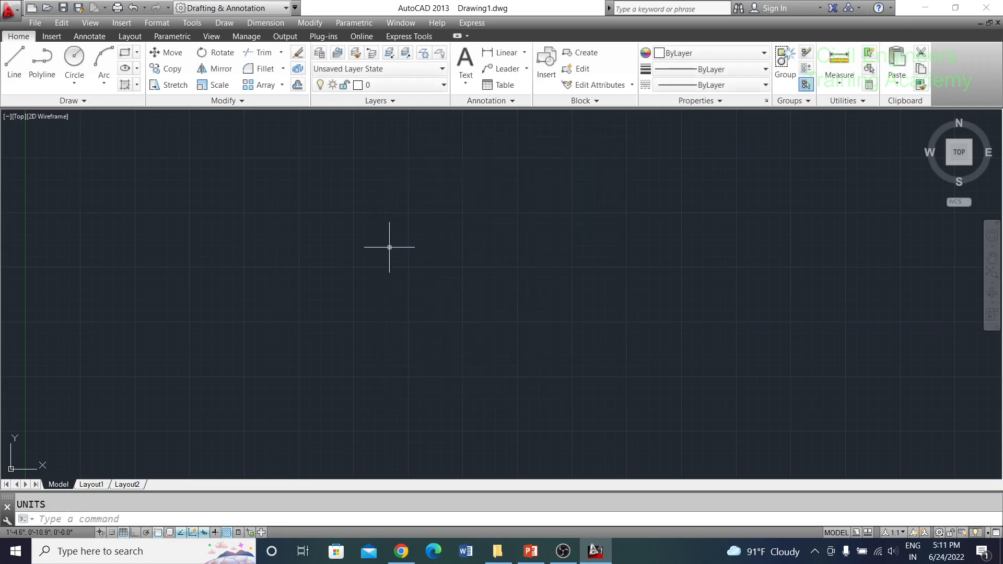
Open the Standard dimension style for modification and increase its baseline spacing for dimension lines
text(D)
key(Return)
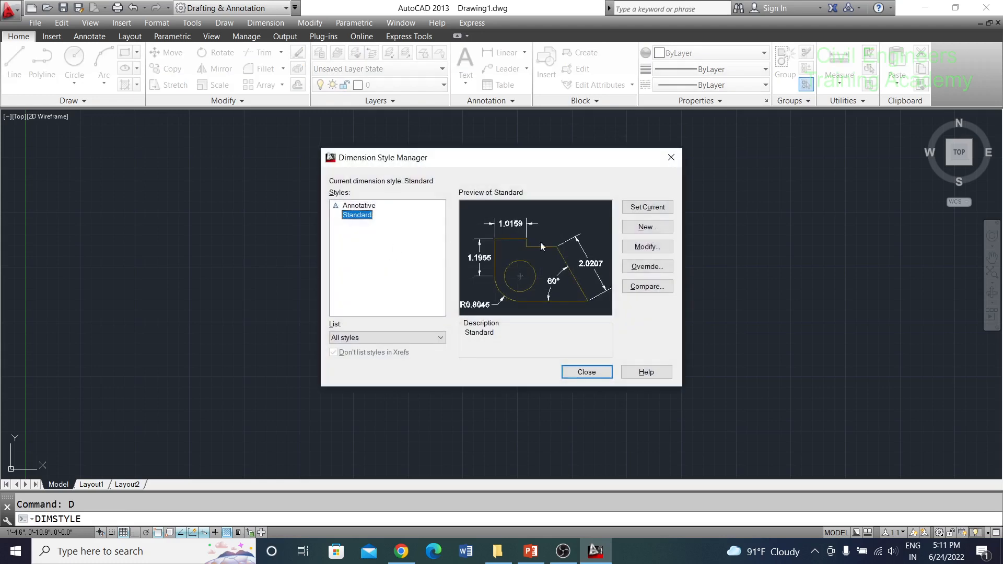
click(657, 247)
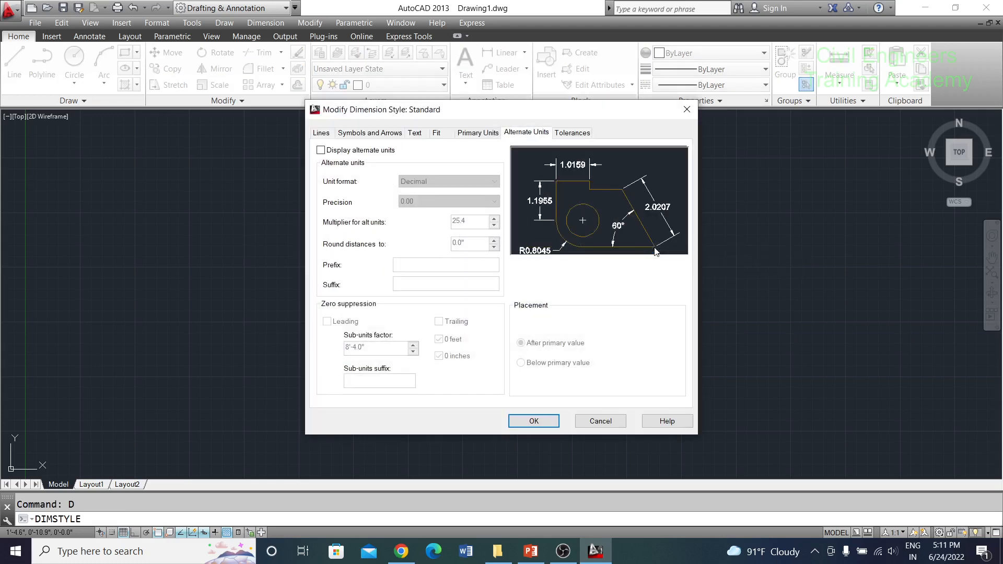
click(686, 109)
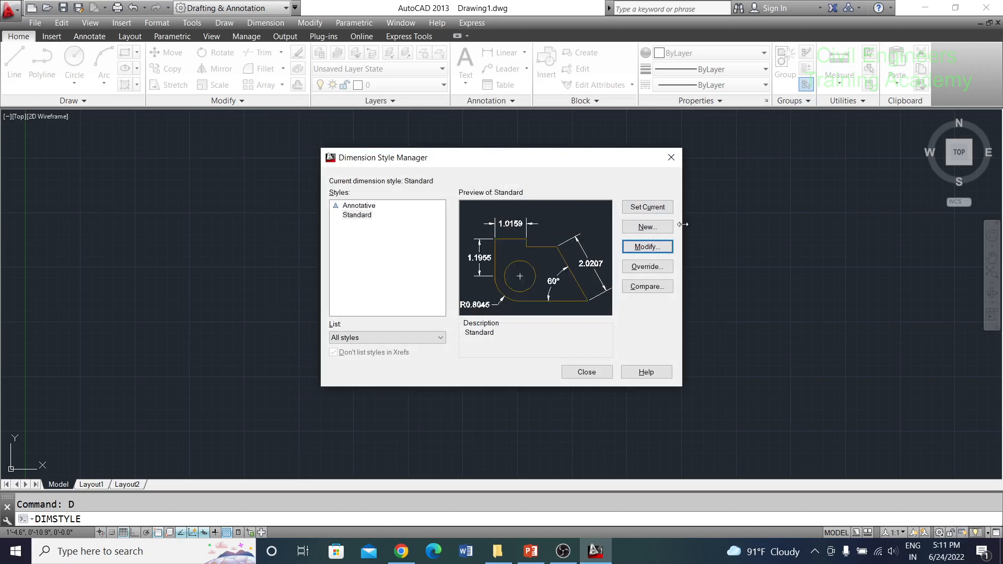
click(632, 248)
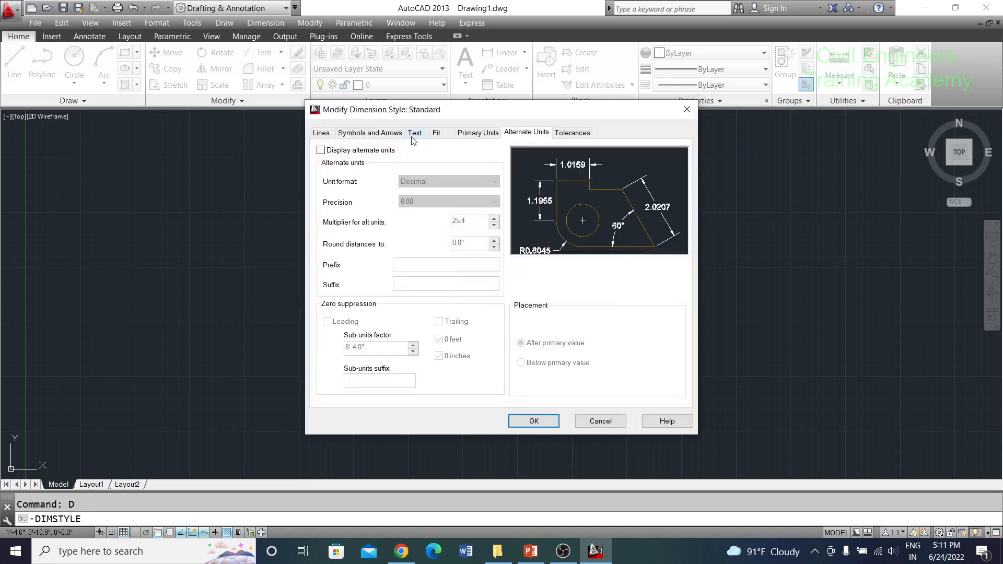
click(322, 132)
click(494, 234)
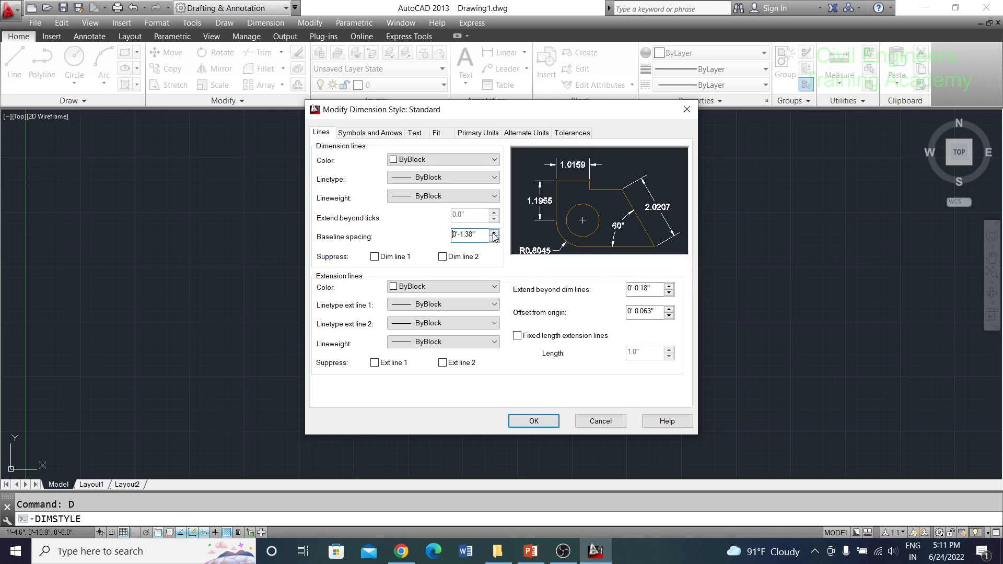
click(494, 234)
Set the arrow size of the Standard dimension style to 0'-6.18"
click(374, 135)
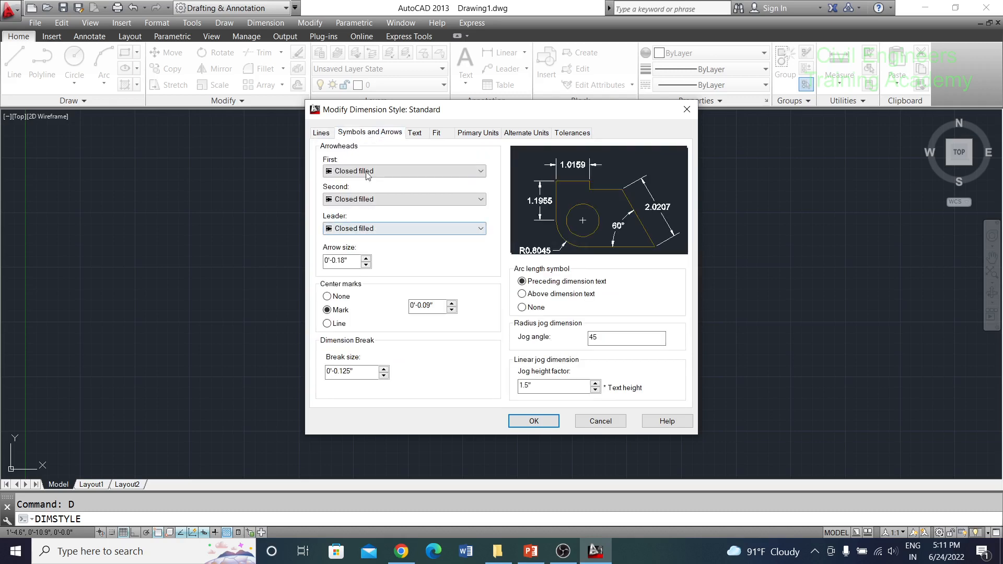
click(366, 257)
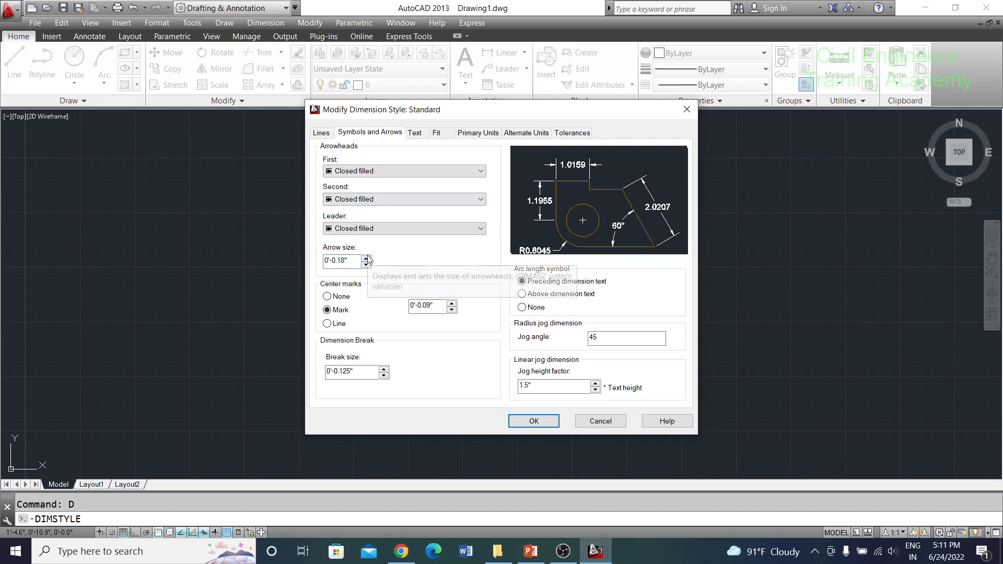
click(366, 258)
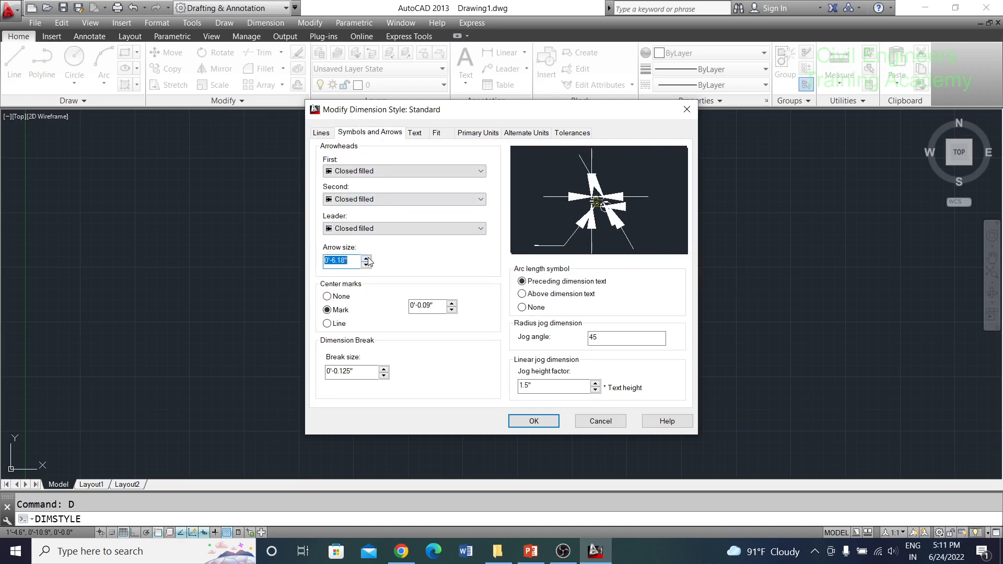
Increase the dimension text height of the Standard style
click(414, 133)
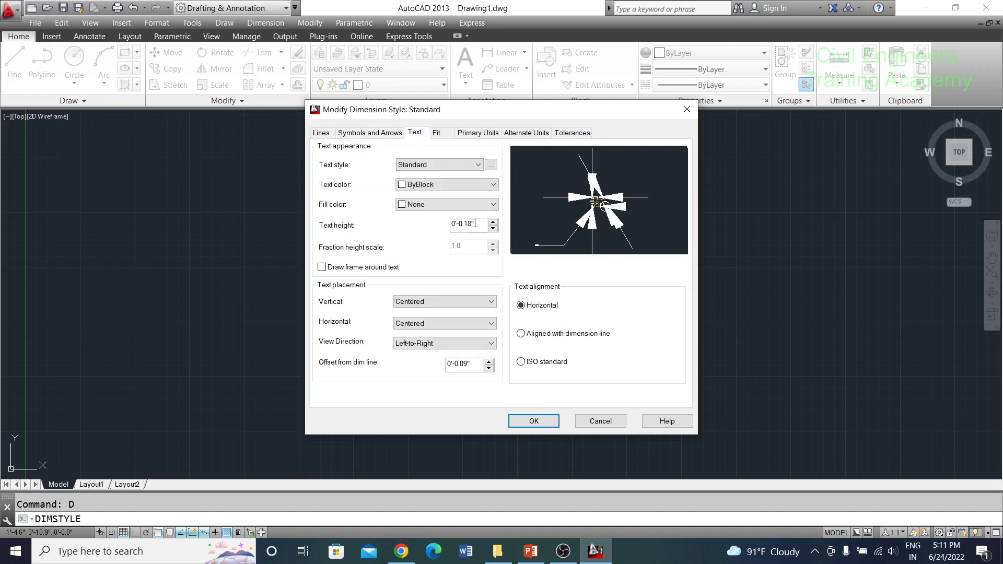
click(492, 222)
click(492, 222)
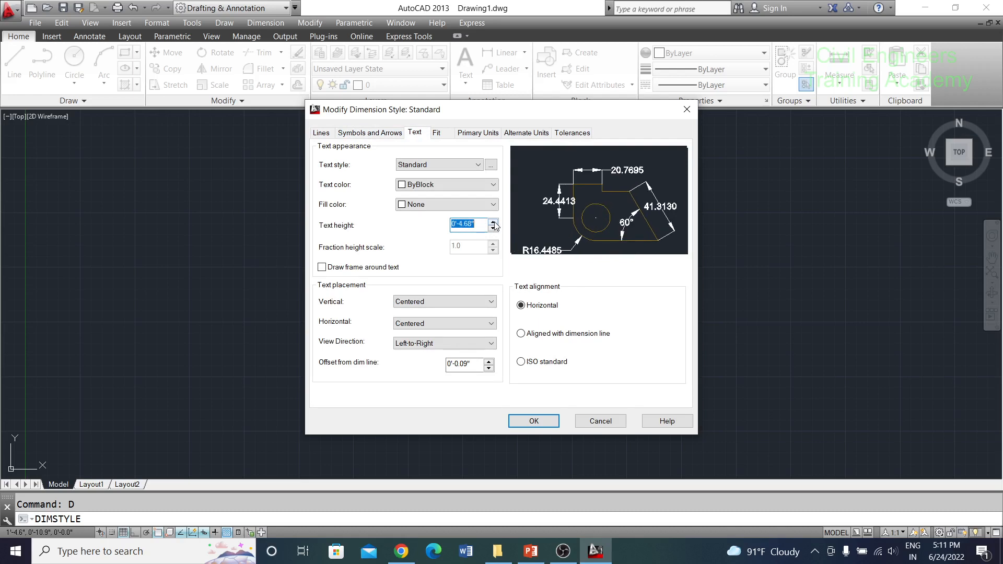
Set the primary linear units to Engineering with 0'-0.0" precision and make the modified Standard dimension style current
click(439, 133)
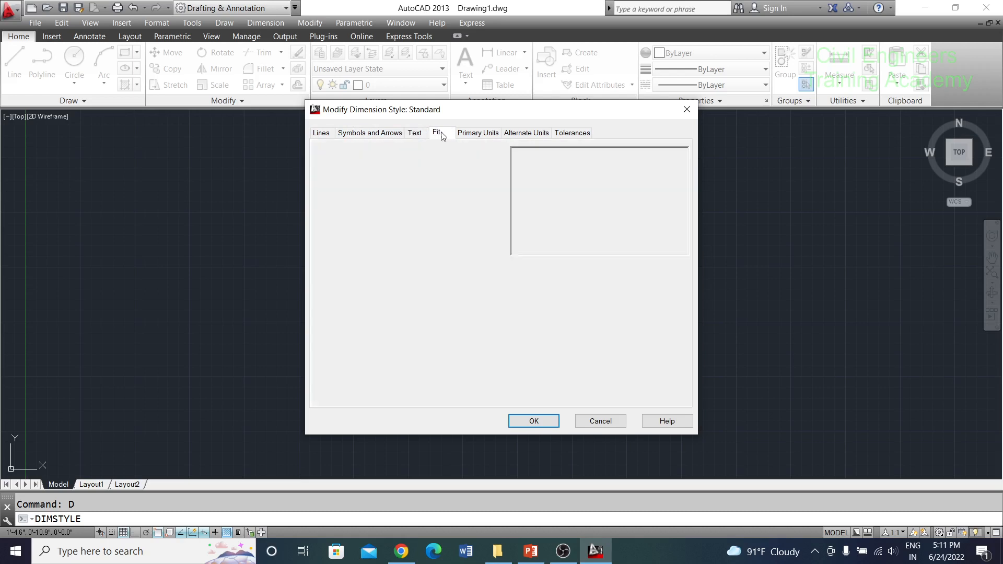
click(473, 133)
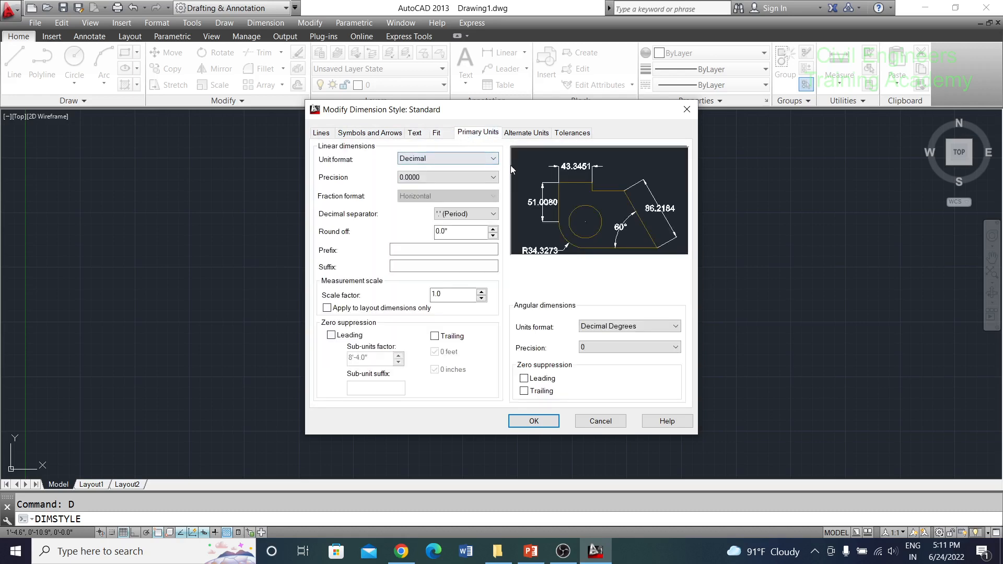
click(440, 162)
click(437, 186)
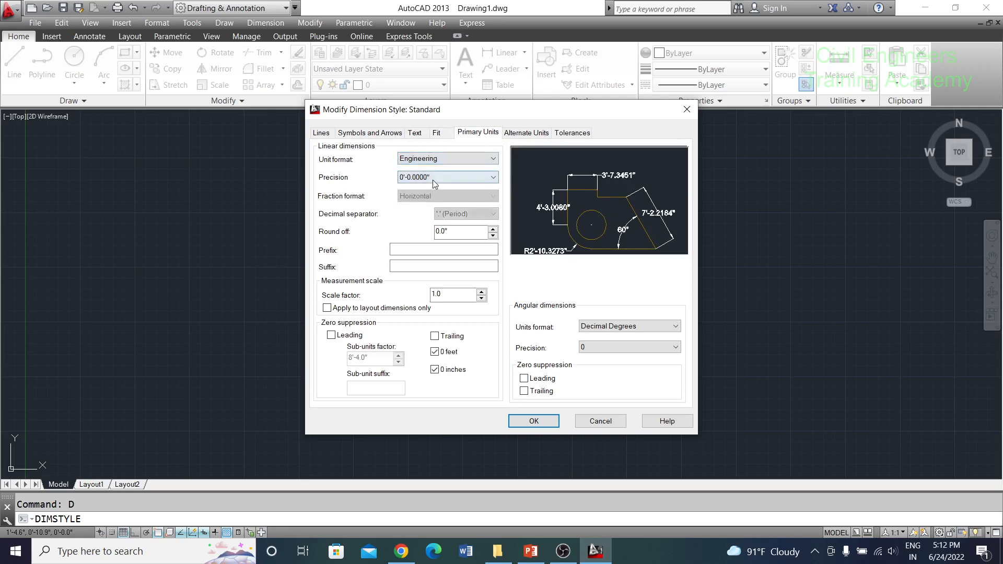
click(441, 177)
click(435, 197)
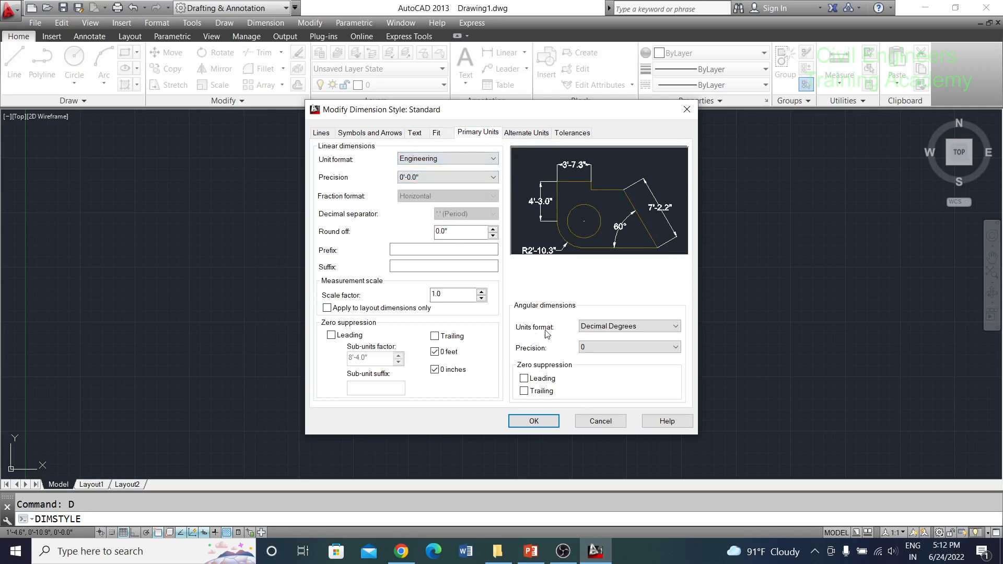
click(545, 421)
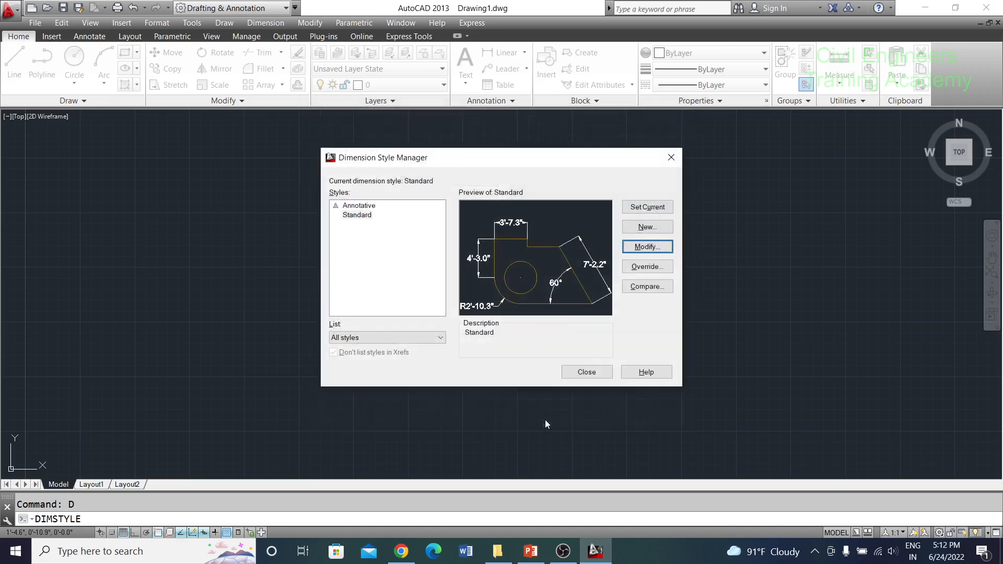
click(648, 209)
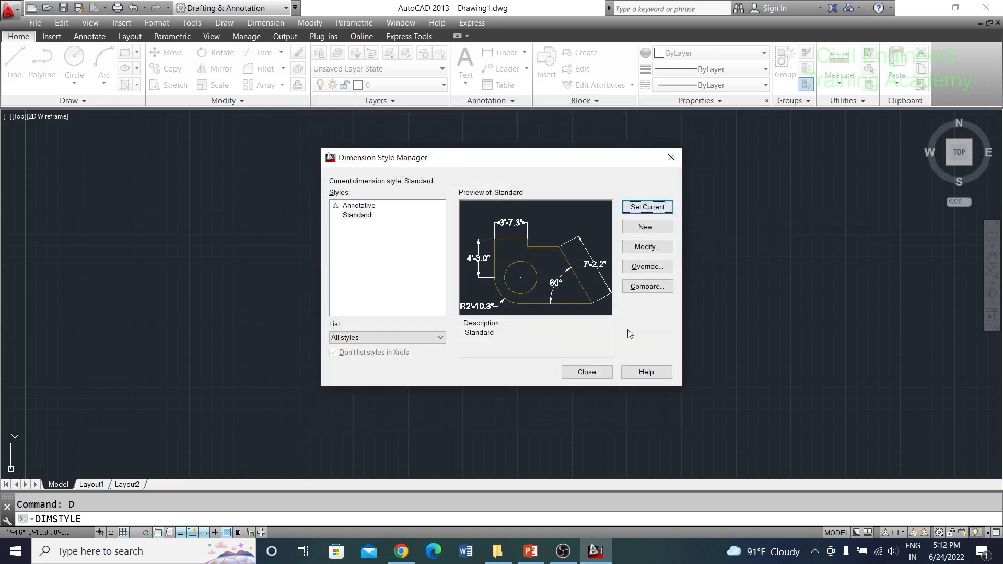
click(587, 372)
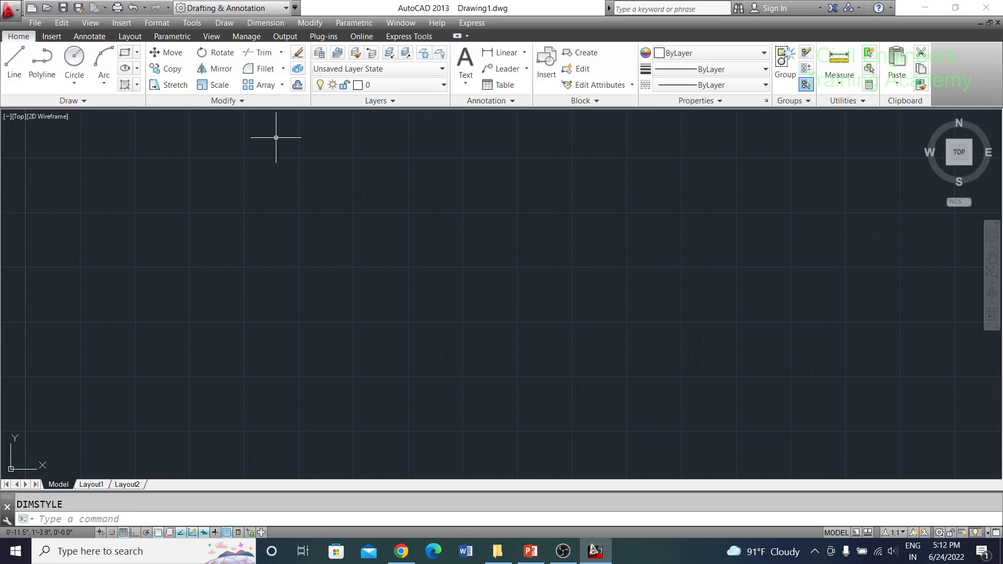
text(R)
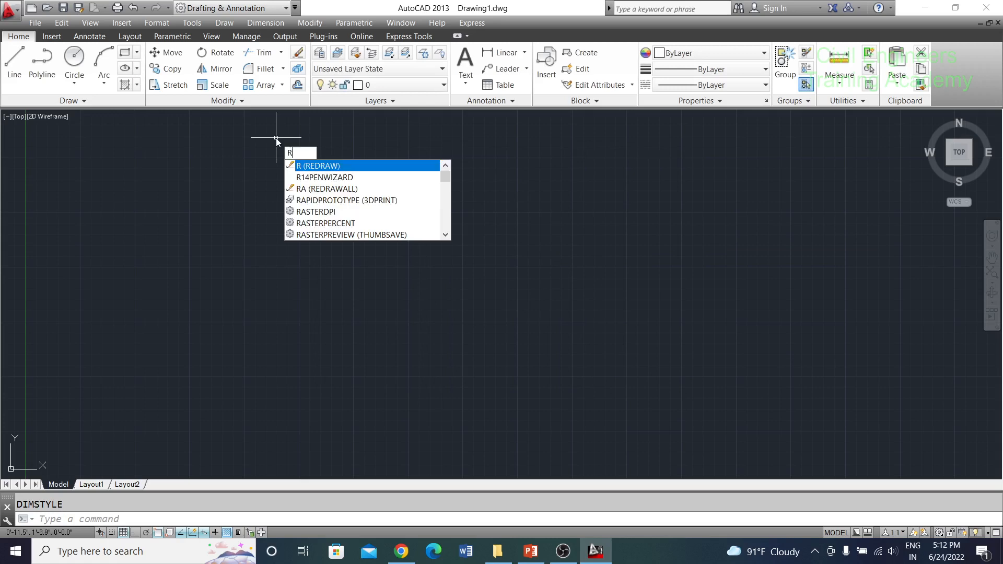
text(Ce)
key(Return)
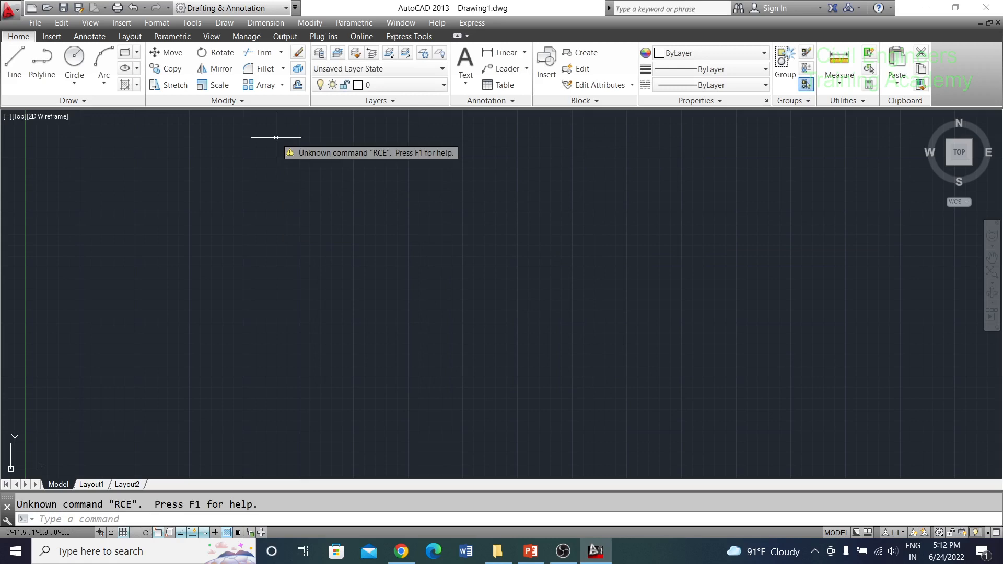
click(237, 181)
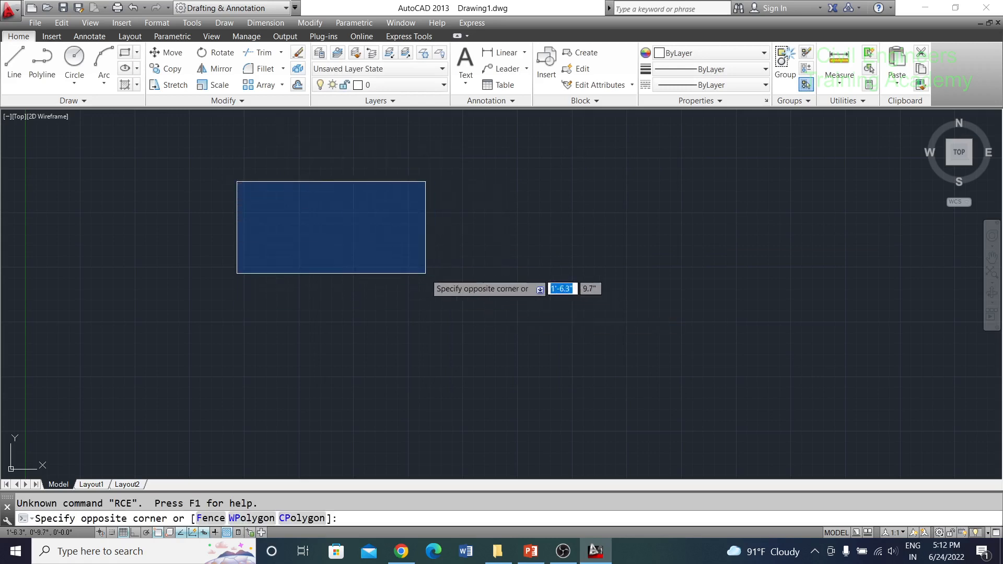
key(Escape)
Draw a 10' by 10' rectangle near the drawing origin
click(124, 52)
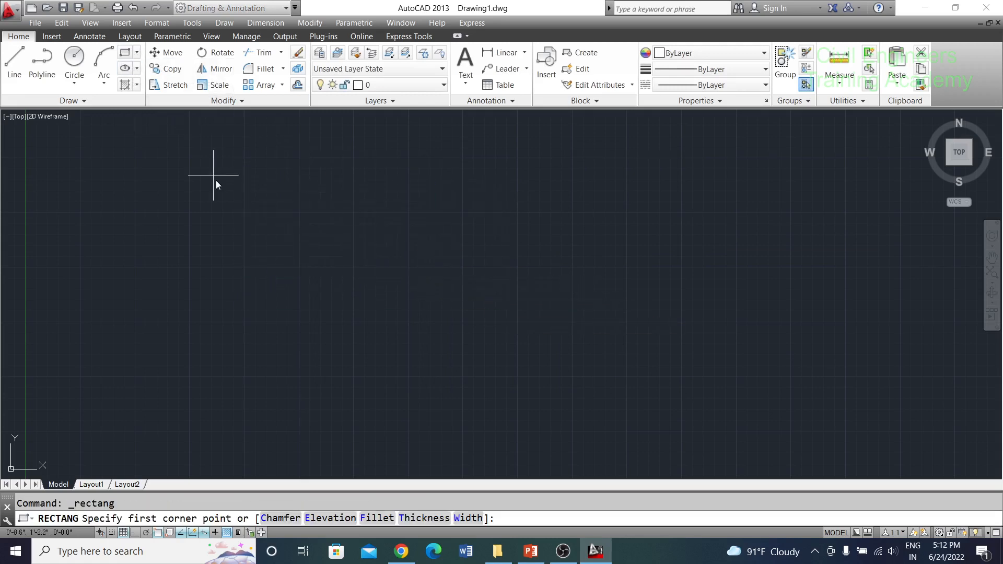
click(219, 188)
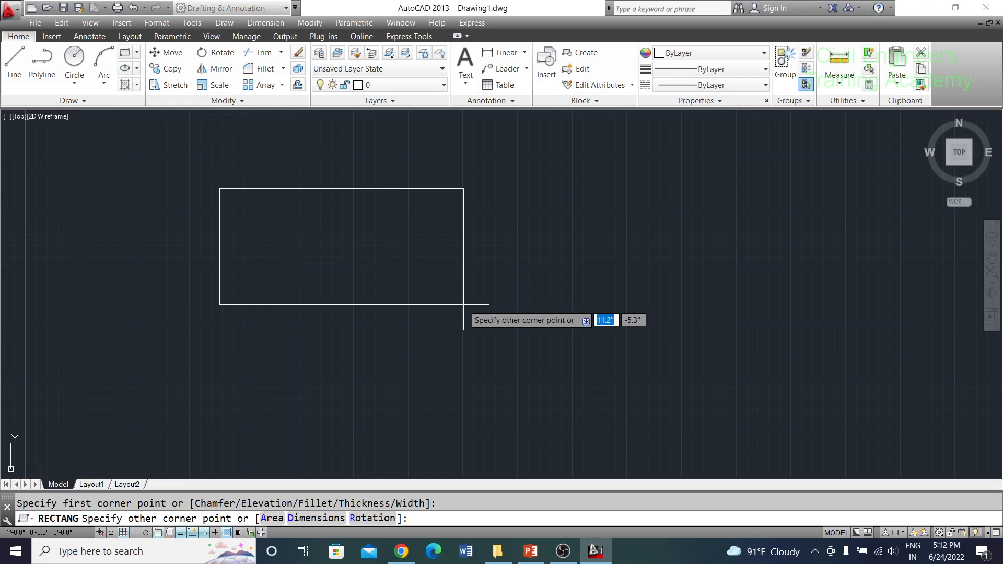
text(10)
key(Tab)
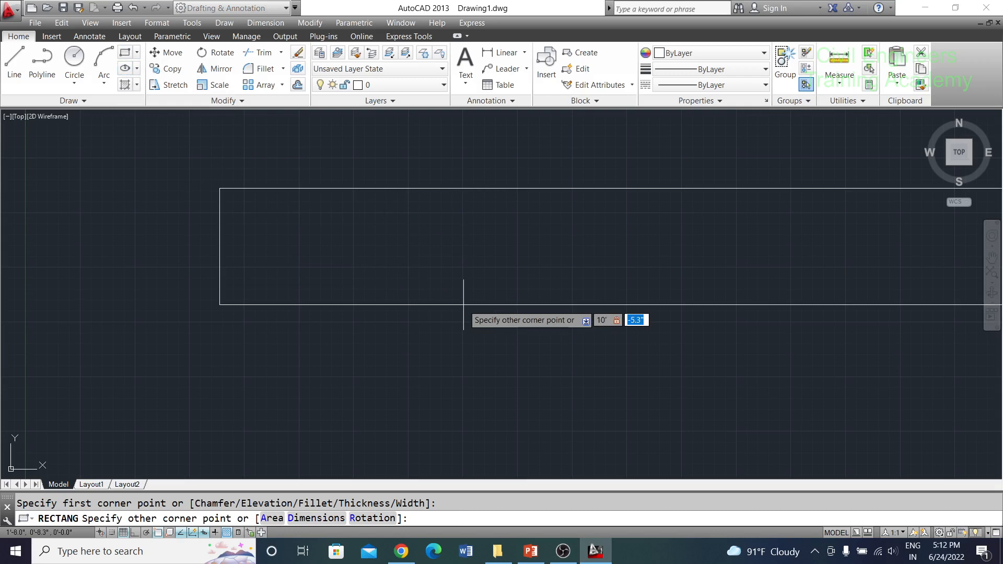
text(10')
key(Return)
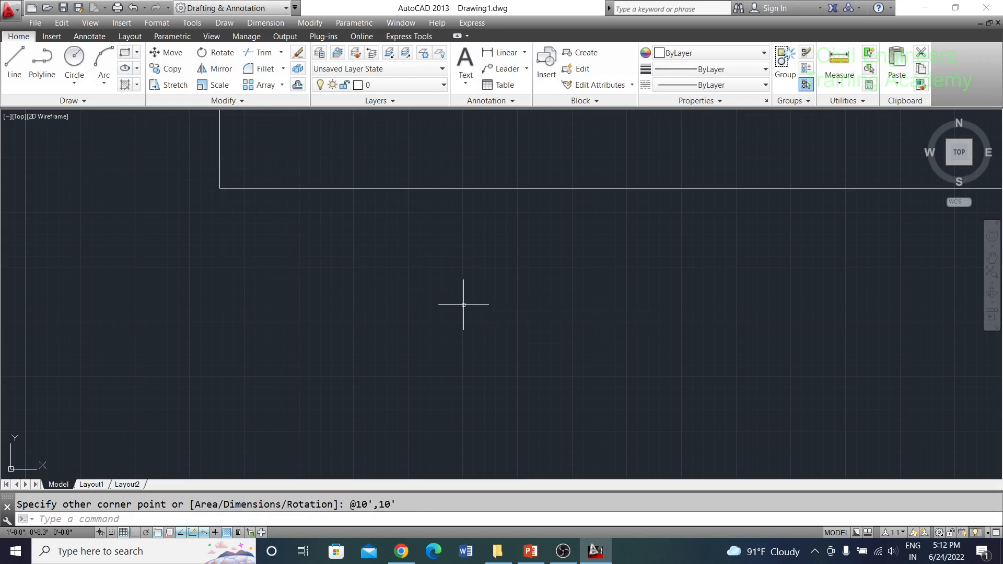
Zoom to the whole drawing with the All option and bring the complete square into view
scroll(477, 331, down, 6)
middle_drag(505, 319, 411, 381)
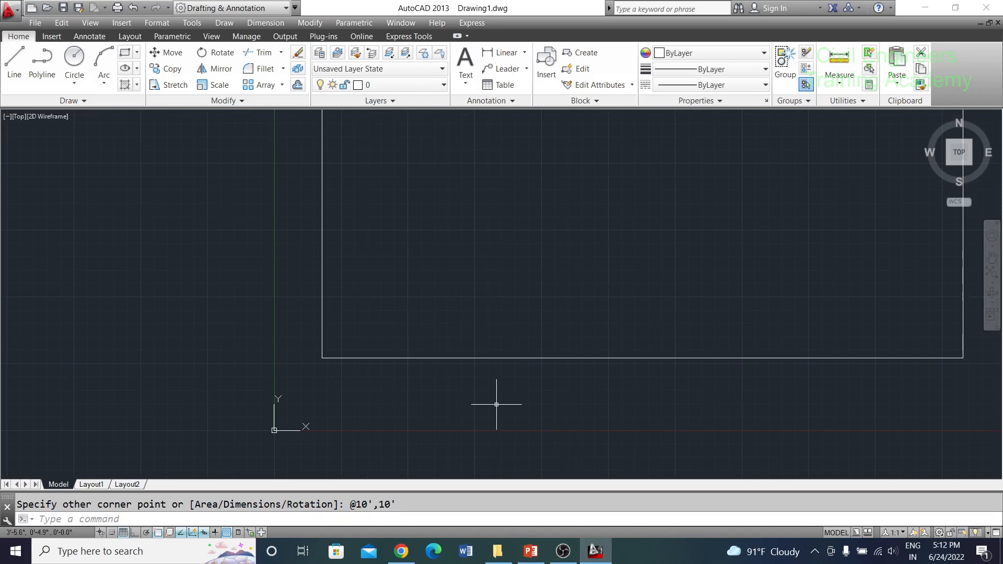
text(z)
key(Return)
text(all)
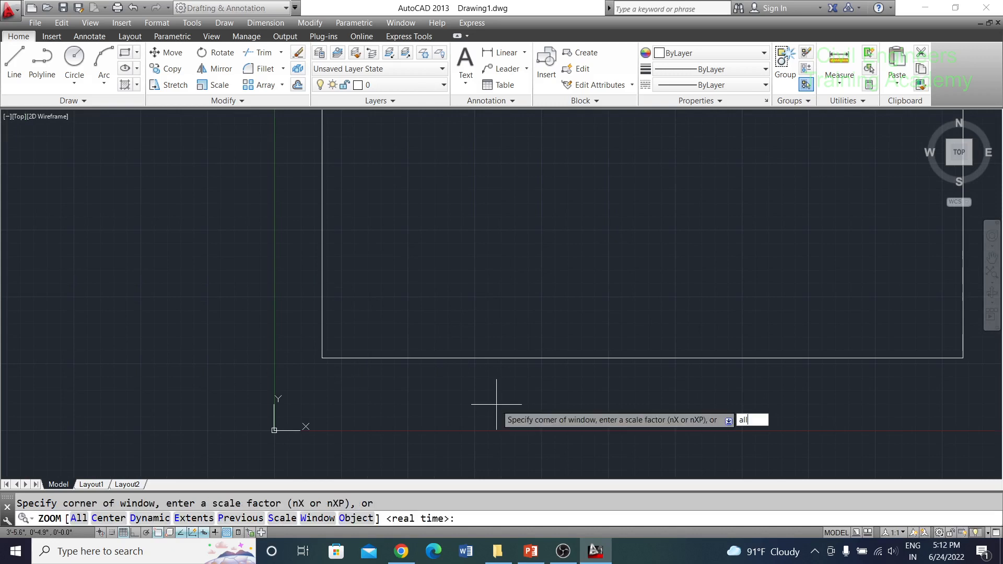
key(Return)
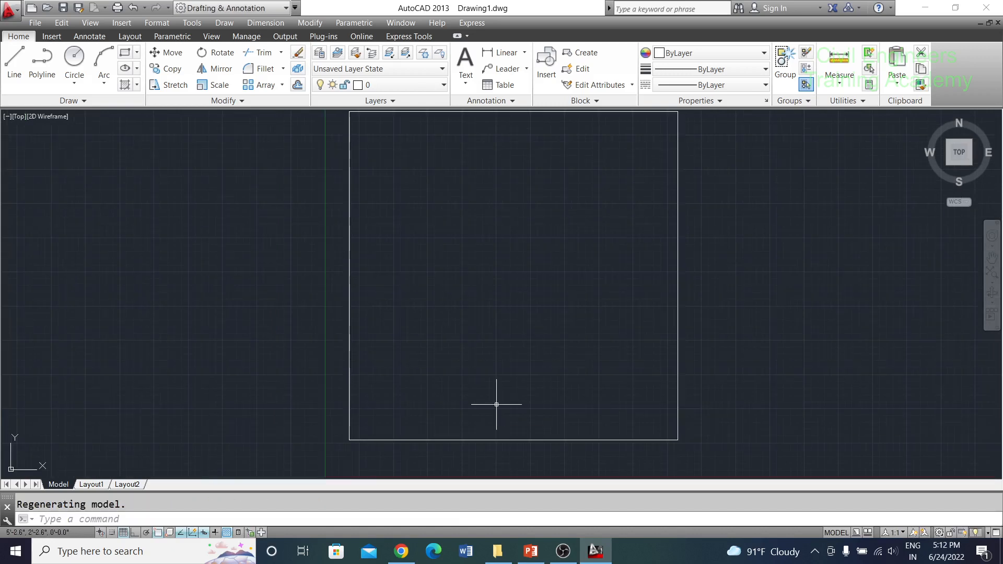
scroll(496, 404, down, 4)
scroll(481, 391, up, 6)
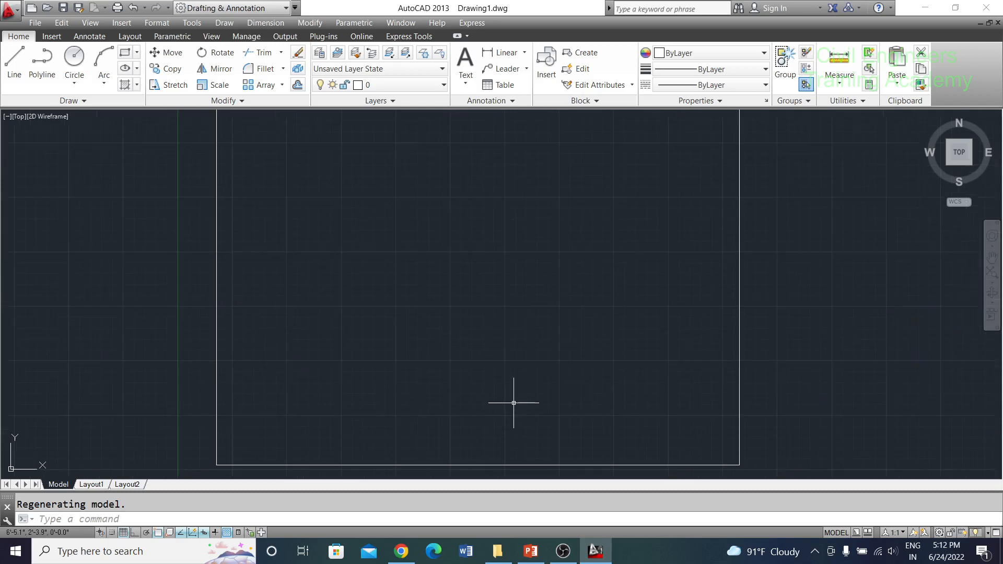
scroll(509, 395, down, 2)
scroll(510, 395, down, 2)
key(Escape)
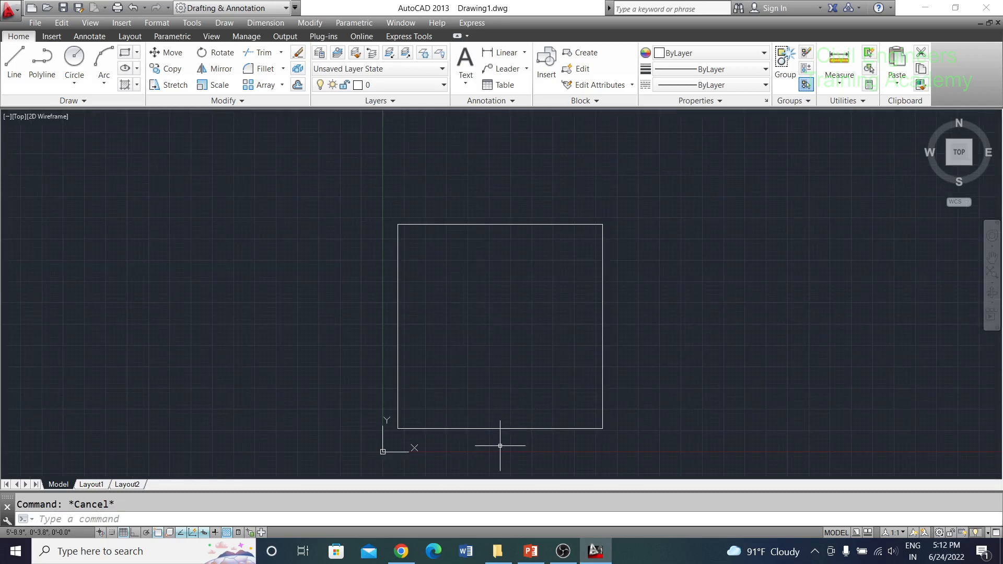
Turn off the display of the UCS icon at the origin
middle_drag(459, 445, 434, 413)
right_click(358, 416)
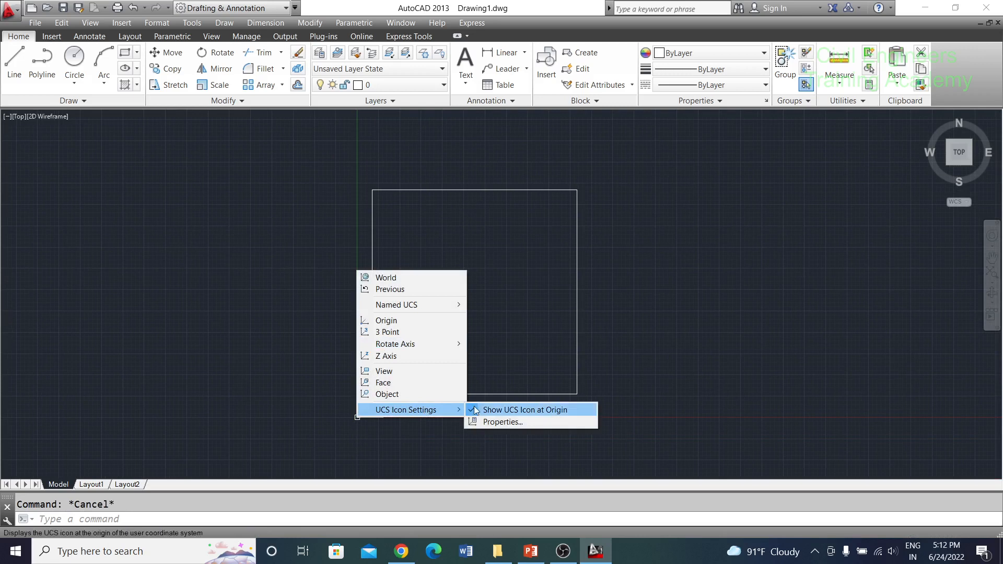
click(472, 409)
scroll(466, 398, up, 2)
scroll(450, 361, down, 4)
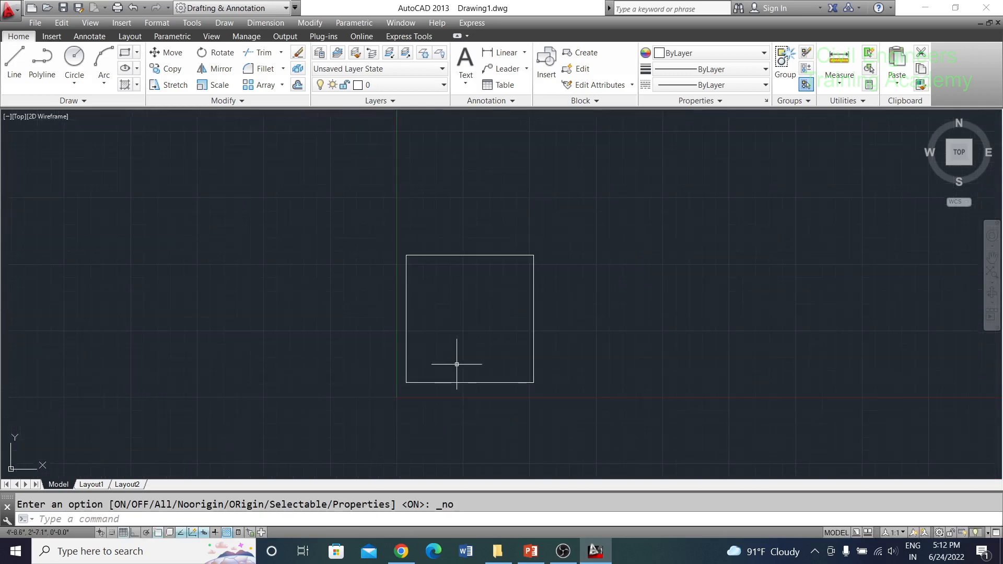
middle_drag(456, 359, 461, 335)
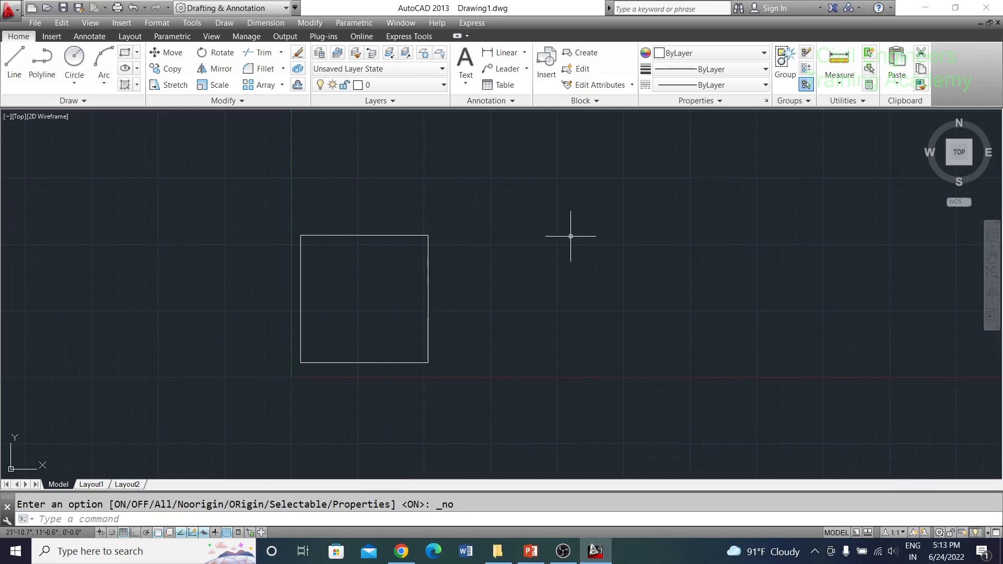
Open the Dimension Style Manager and check the primary unit settings of the Standard style
text(d)
key(Return)
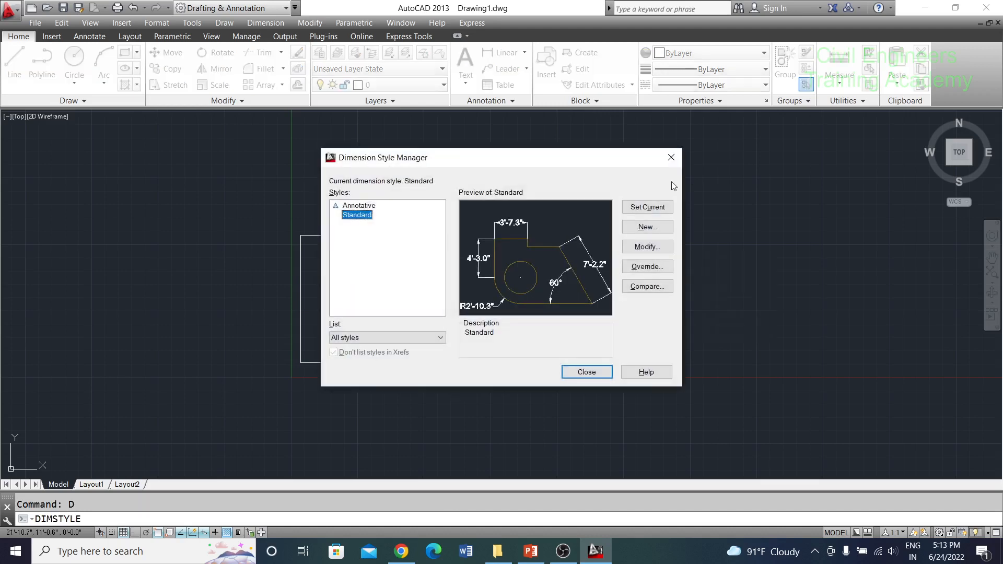
click(645, 249)
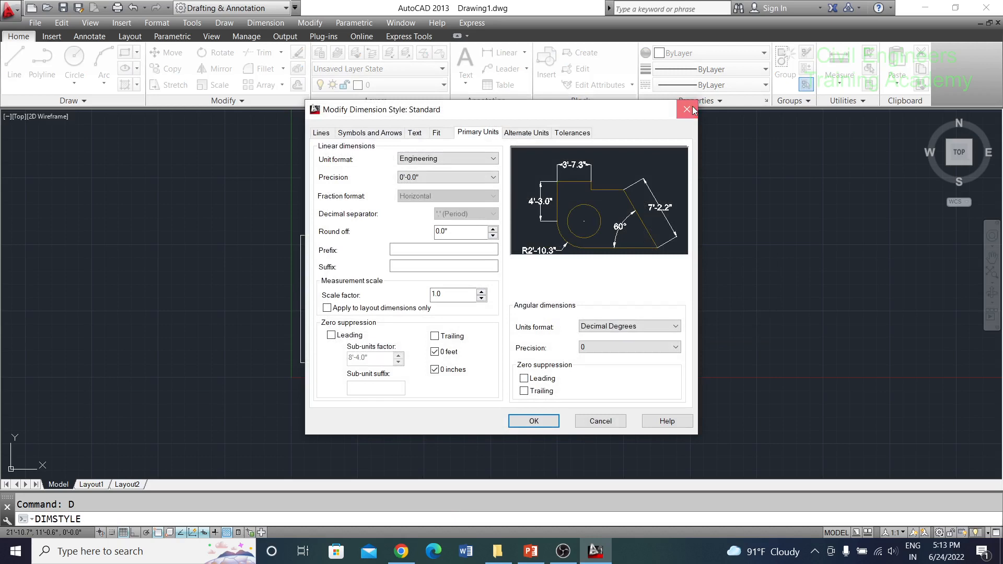
key(Escape)
Modify the Annotative dimension style, adjusting the baseline spacing and setting the arrow size to 0'-5.18"
click(361, 205)
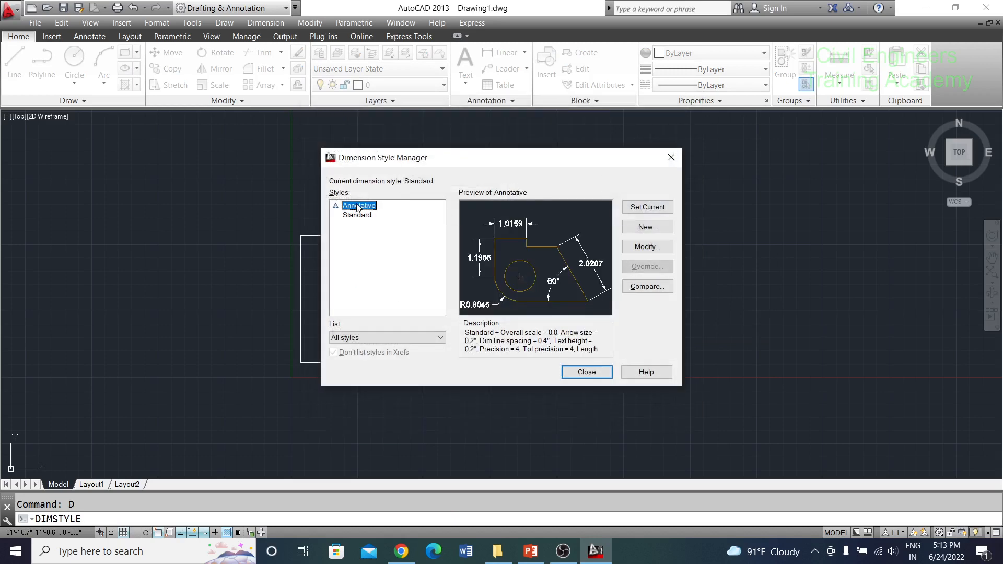
click(651, 248)
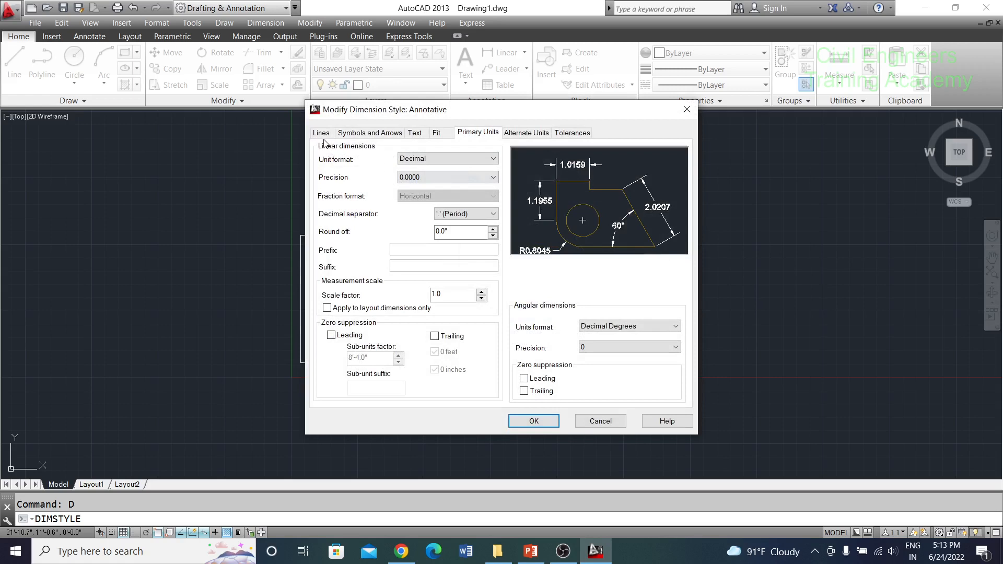
click(321, 134)
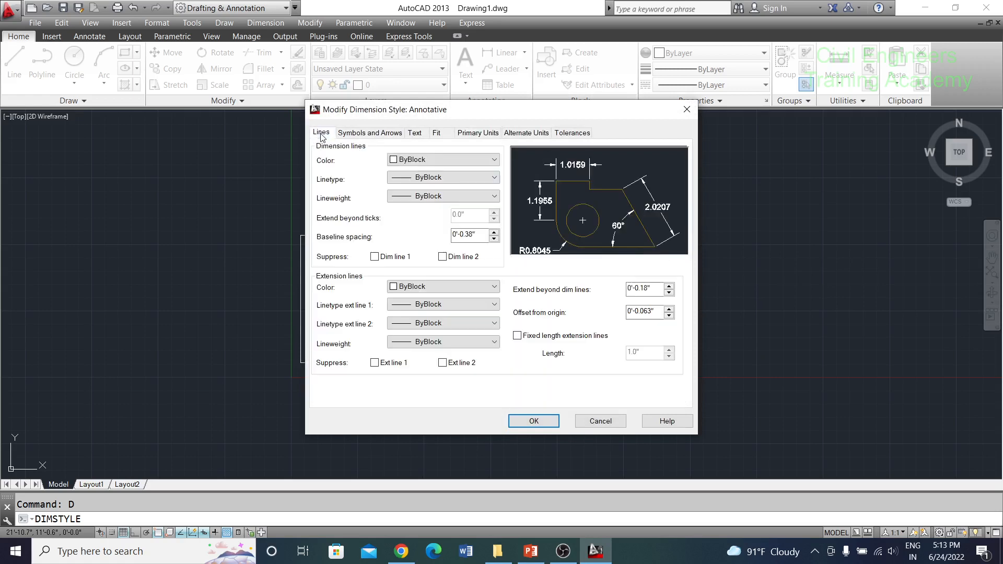
click(494, 233)
click(370, 134)
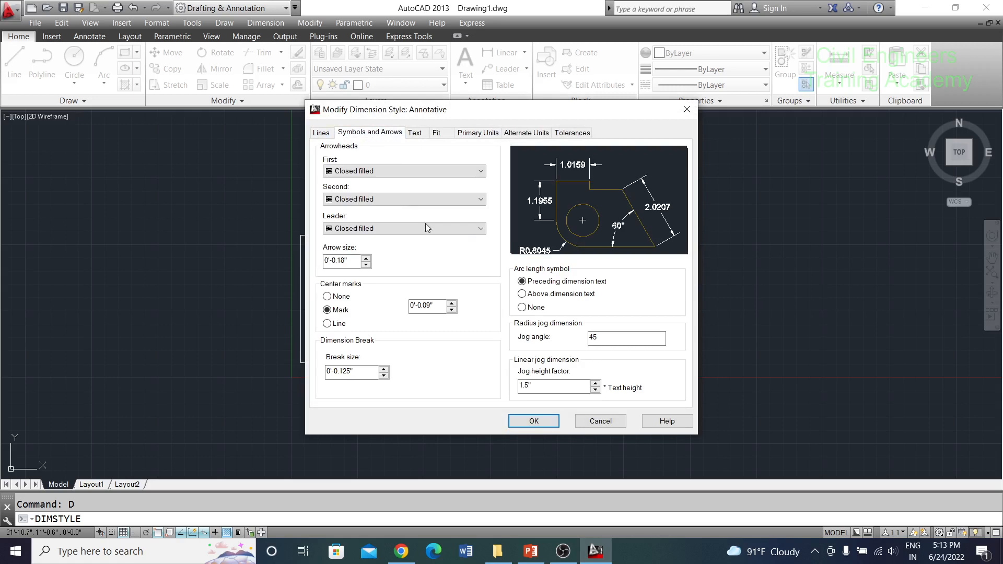
click(367, 263)
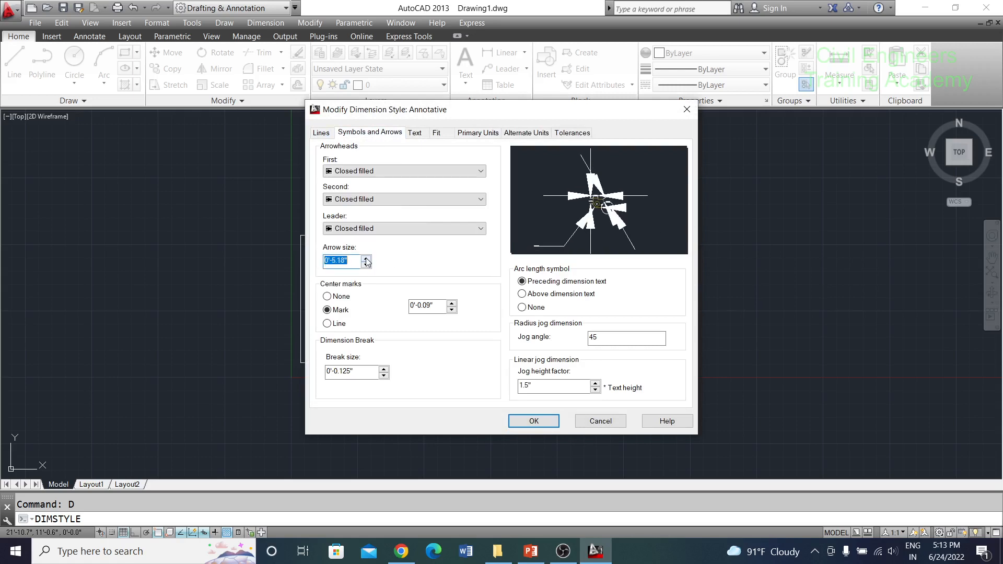
Set the Annotative style's dimension text height to 0'-7.18"
click(418, 133)
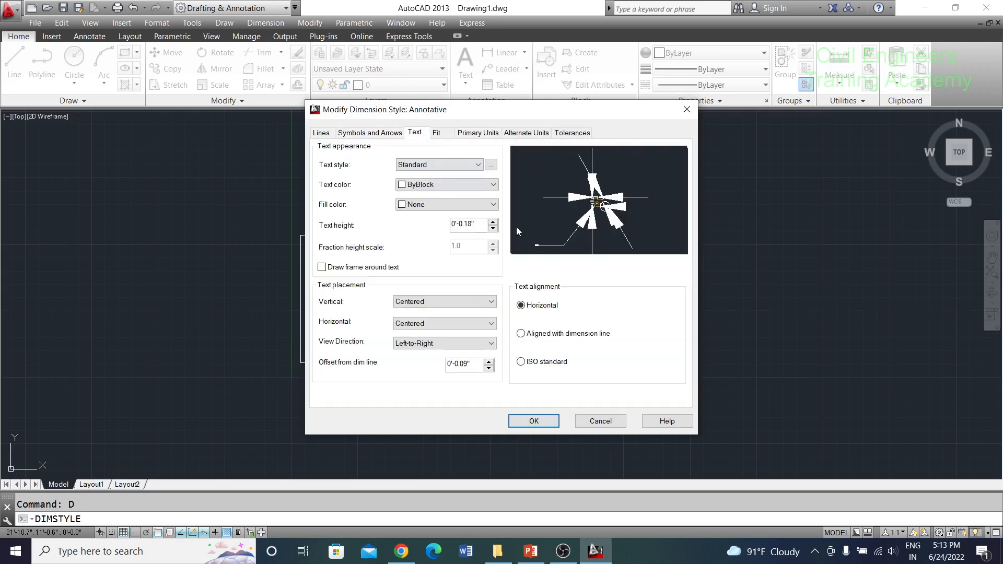
click(493, 222)
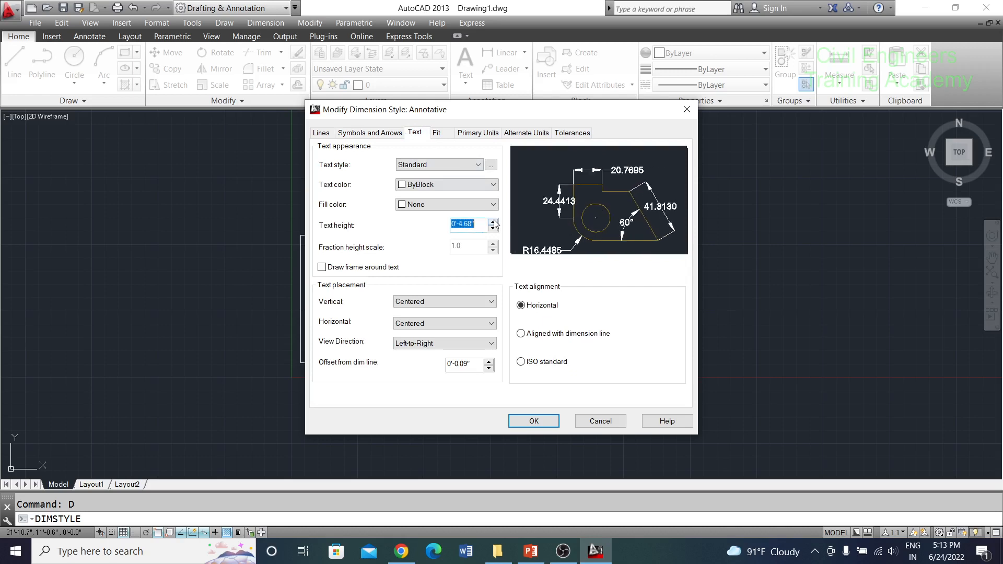
click(494, 222)
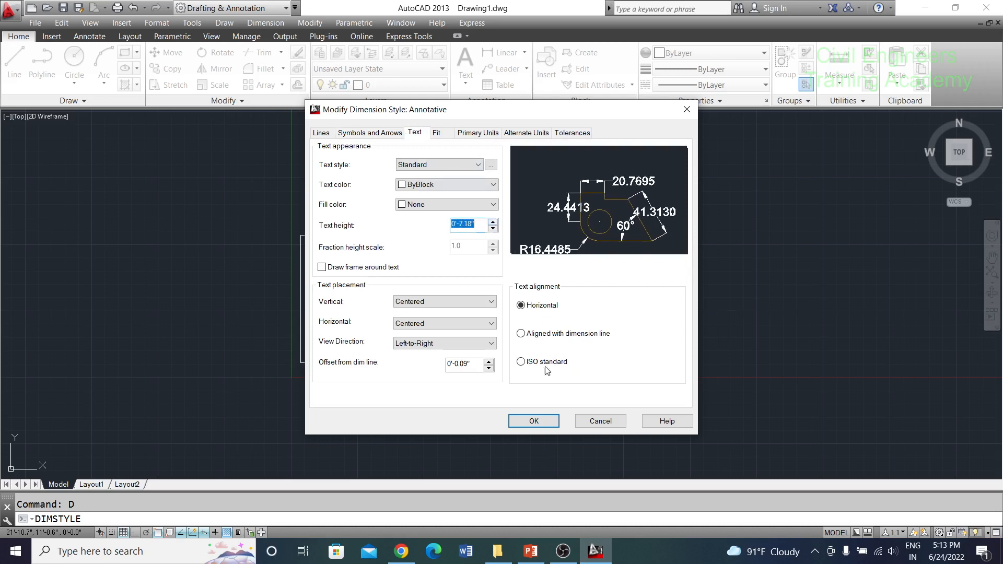
Set the Annotative style's primary linear units to Engineering with 0'-0.0" precision and make the style current
click(477, 134)
click(470, 159)
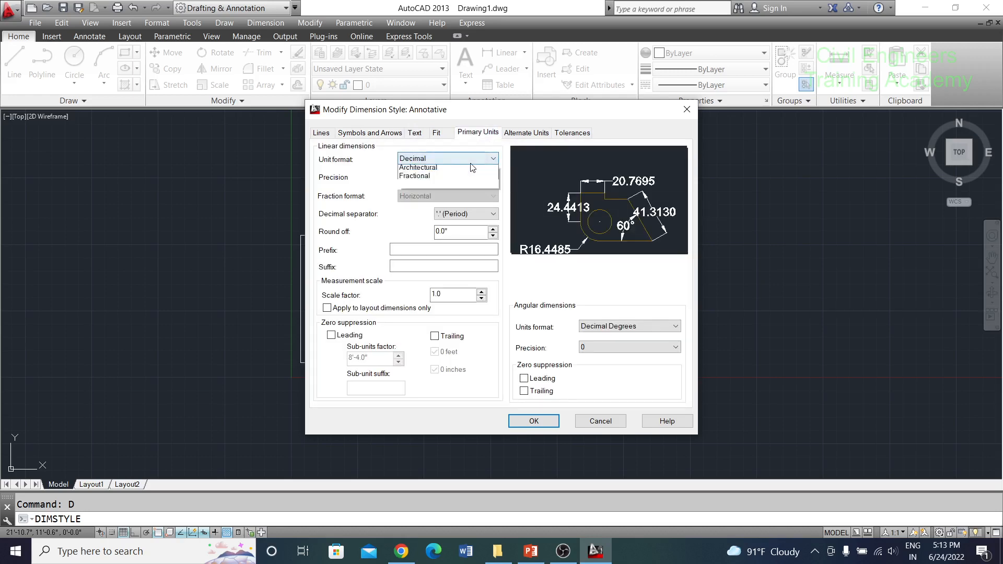
click(466, 183)
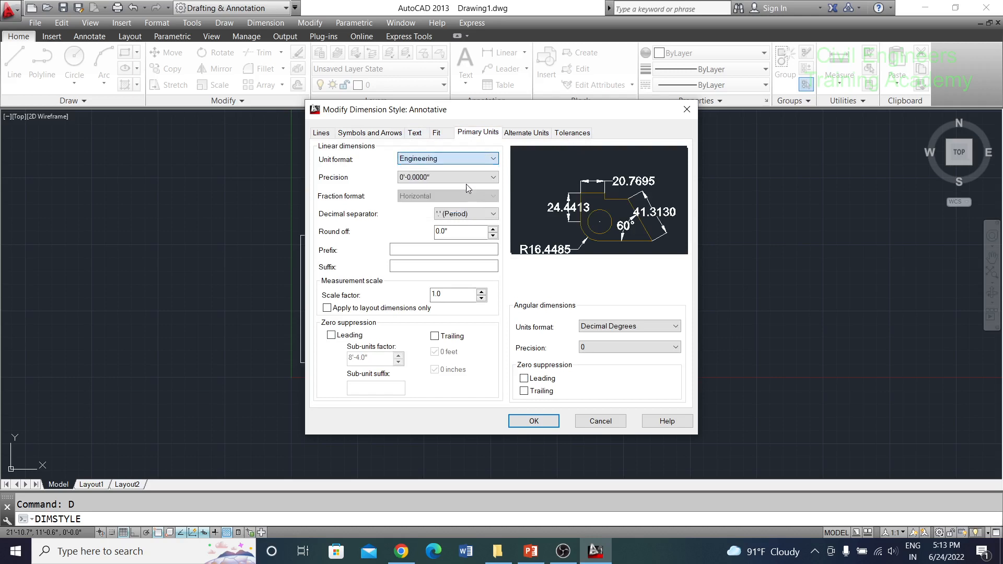
click(439, 178)
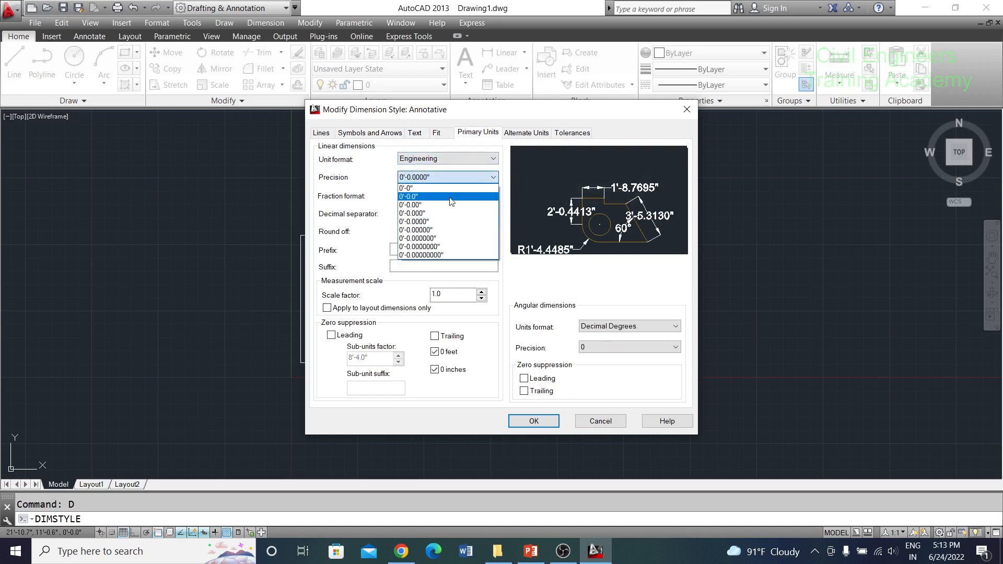
click(452, 196)
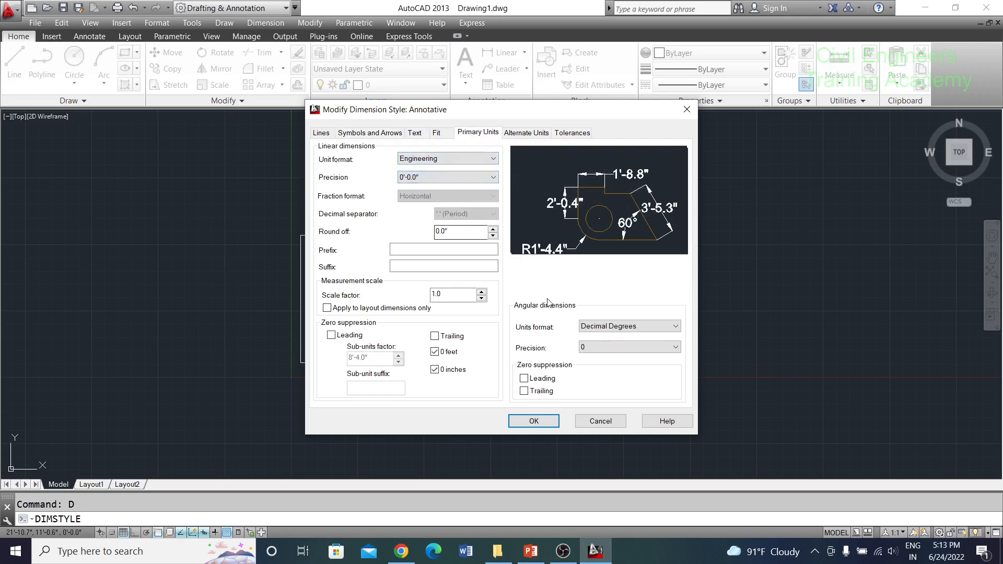
click(554, 420)
click(647, 207)
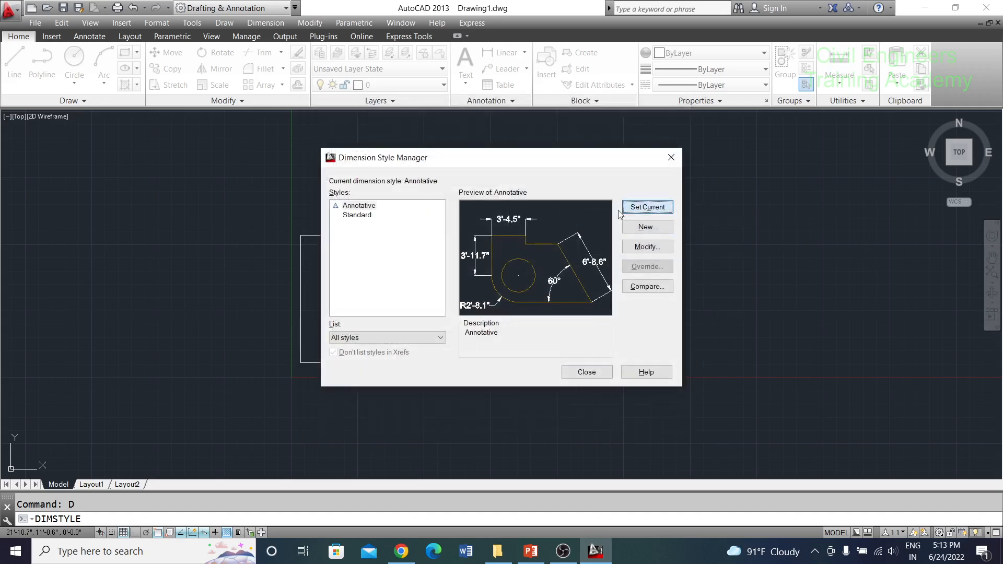
click(587, 371)
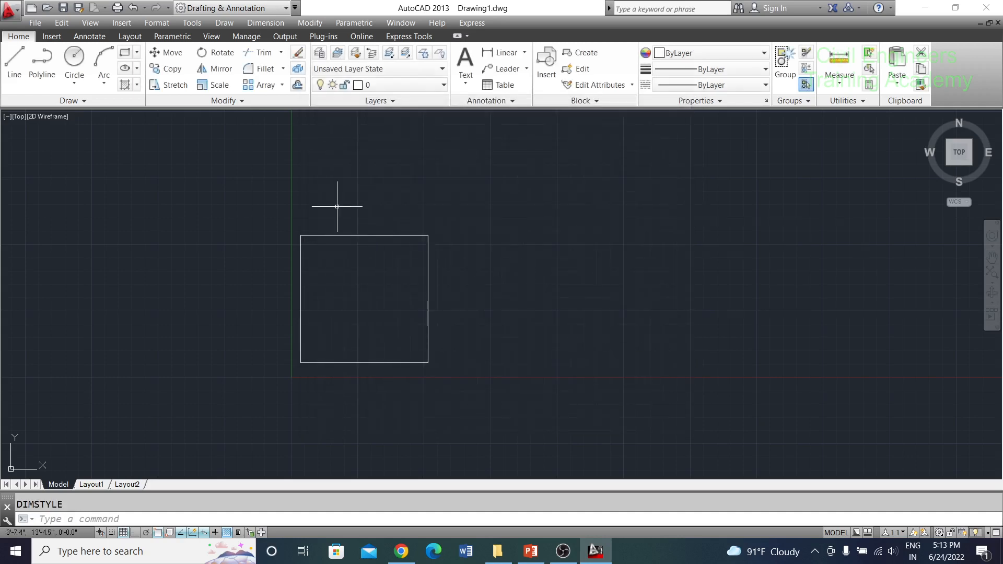
Draw a second 10' by 10' rectangle to the right of the first square
click(125, 53)
middle_drag(689, 274, 519, 271)
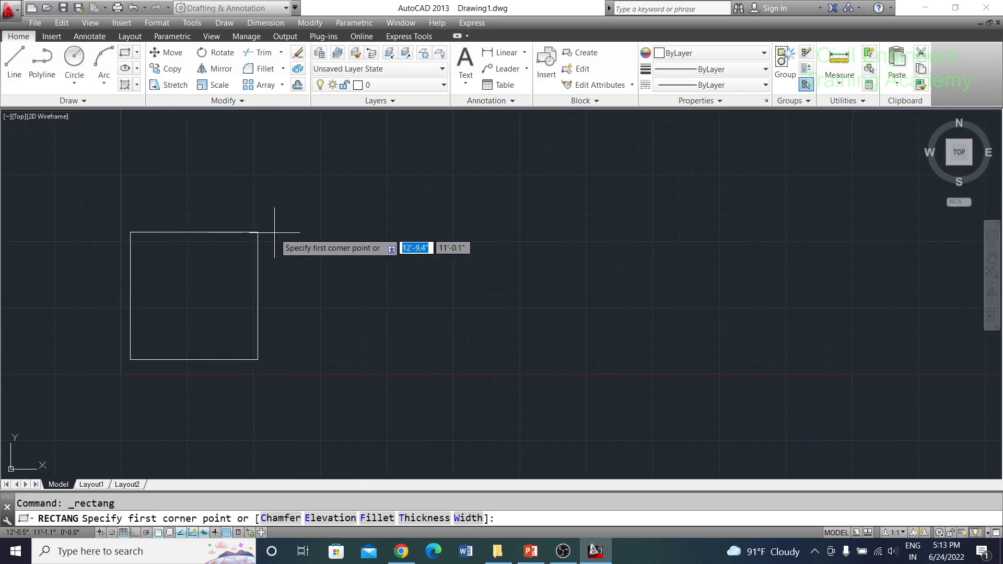
click(340, 232)
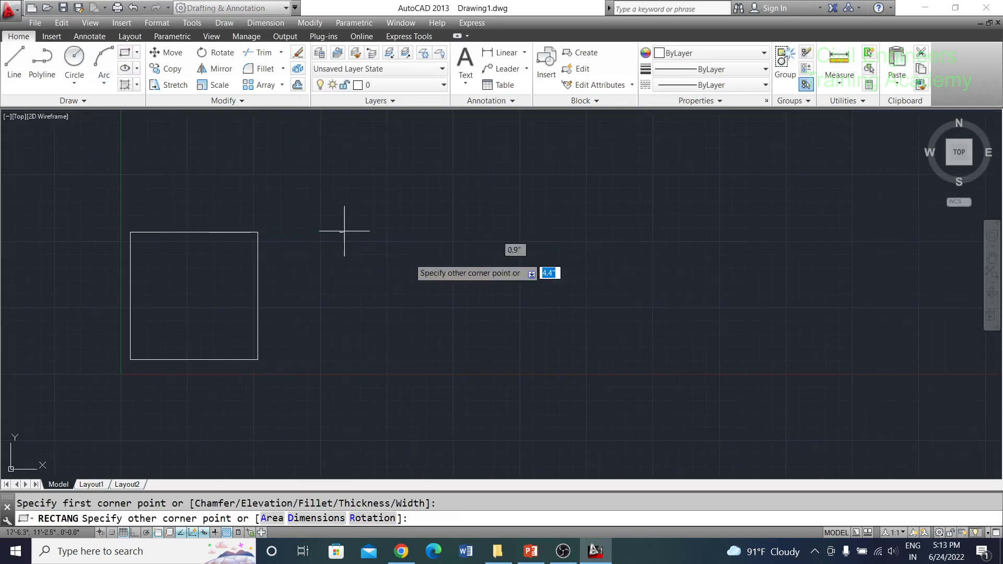
text(10')
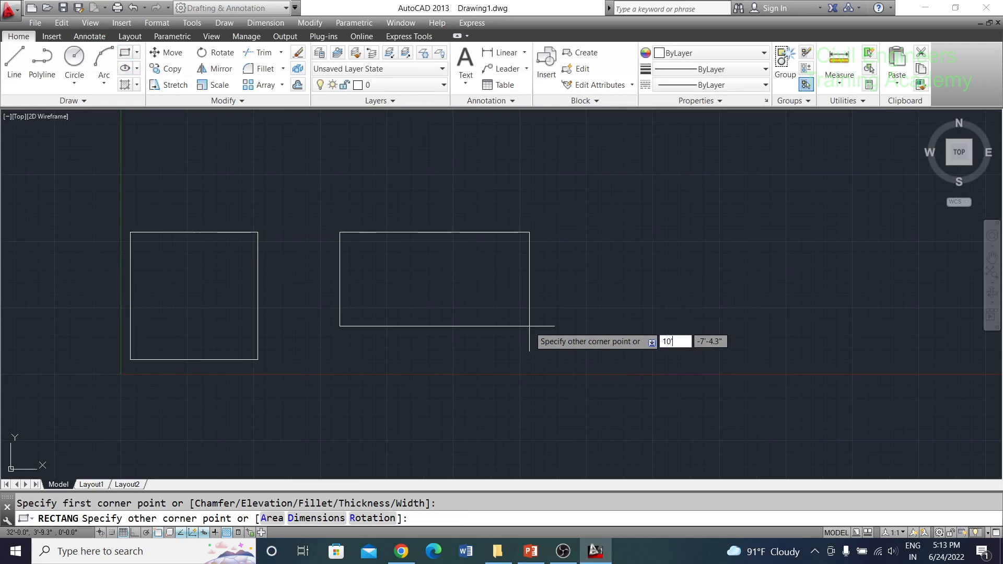
key(Tab)
text(0')
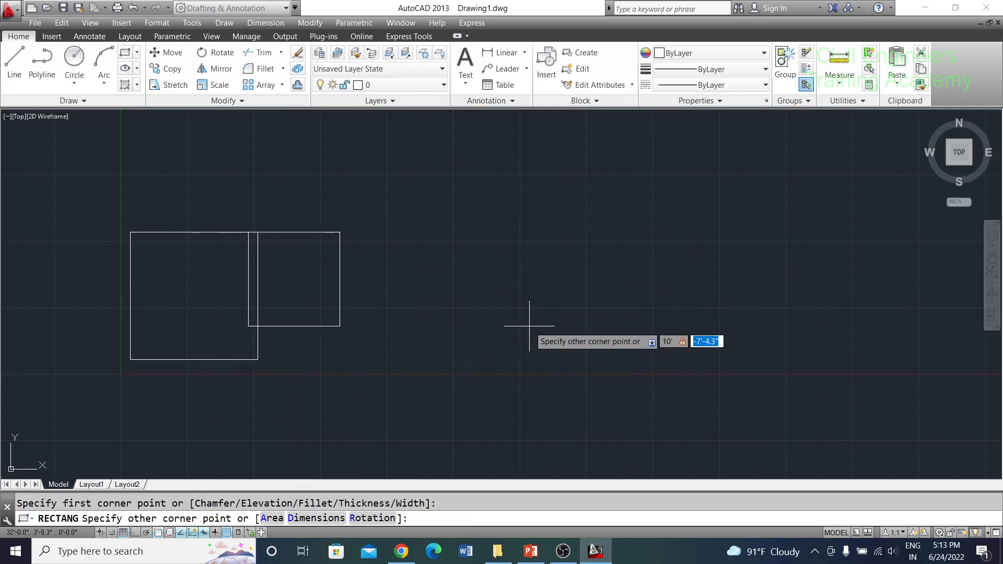
text(10)
key(Return)
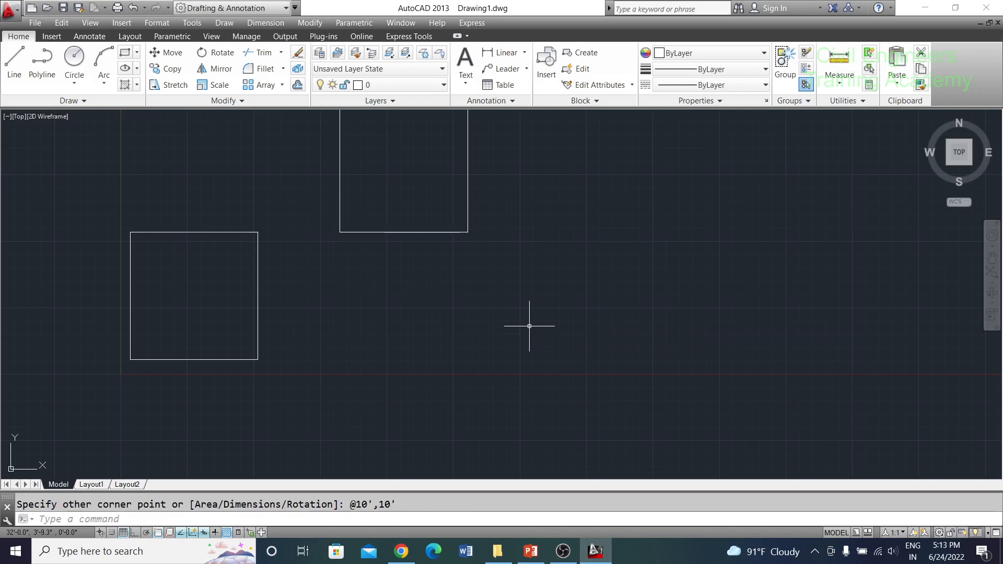
middle_drag(400, 206, 436, 265)
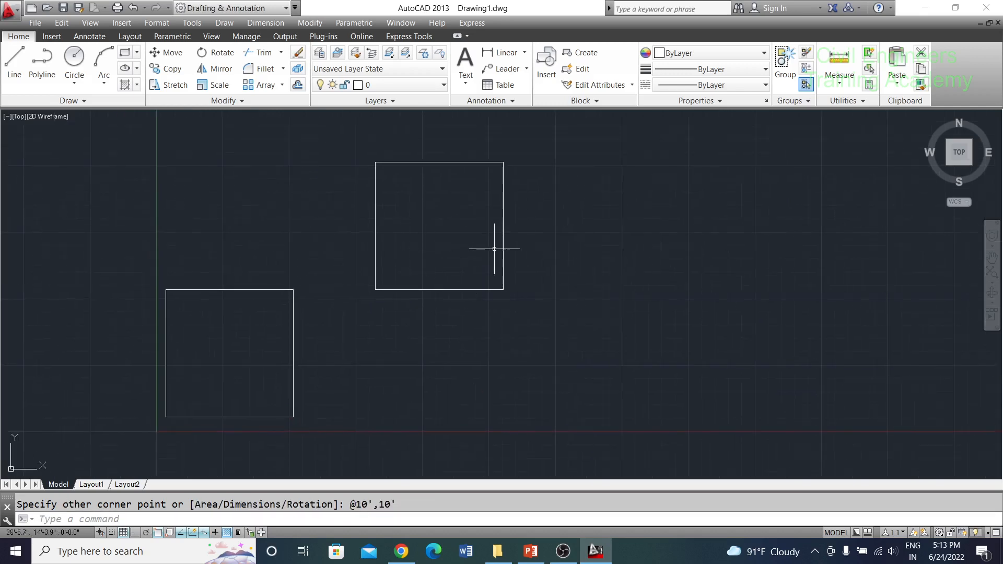
Move the second square down beside the first one so that their top edges line up
text(m)
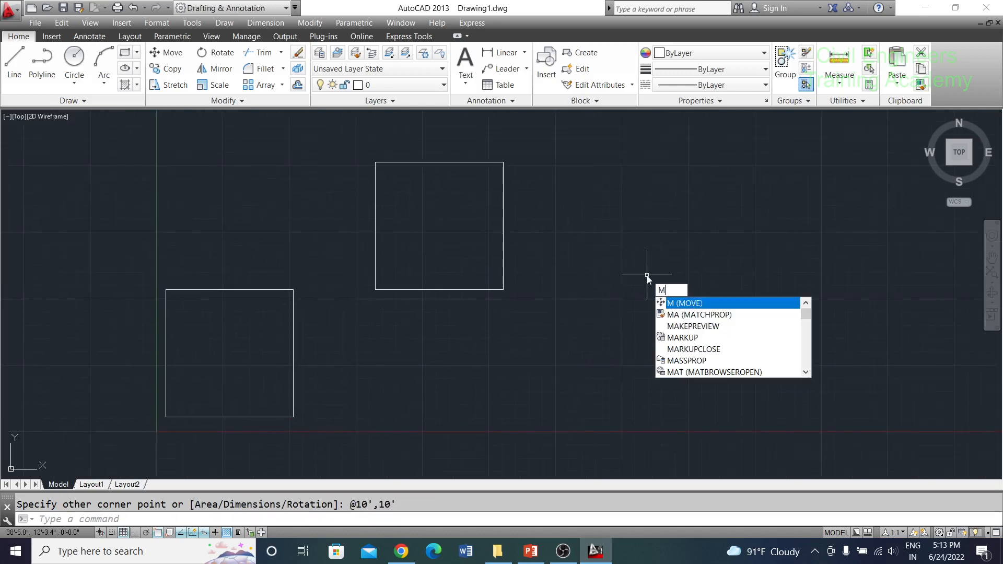
key(Return)
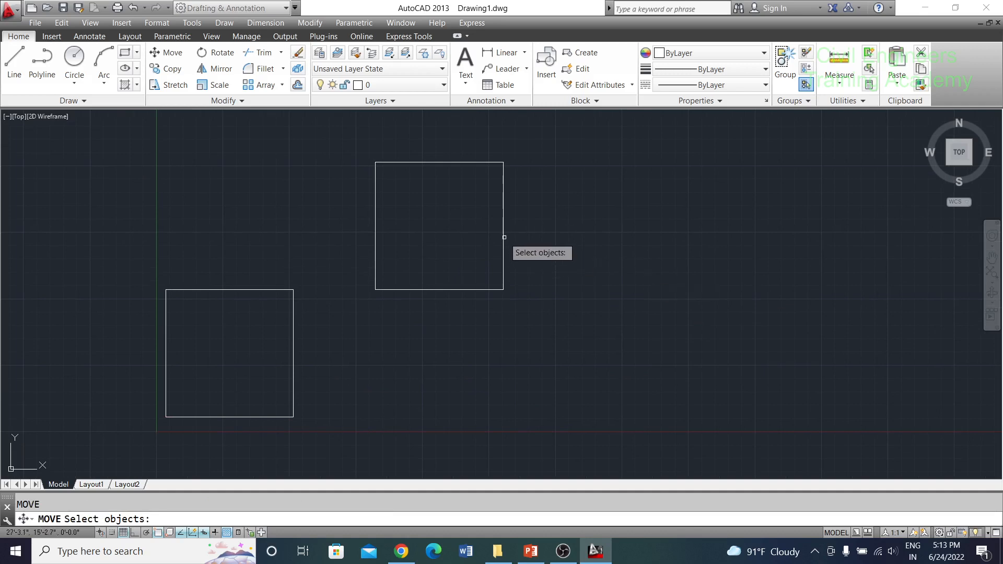
click(505, 240)
key(Return)
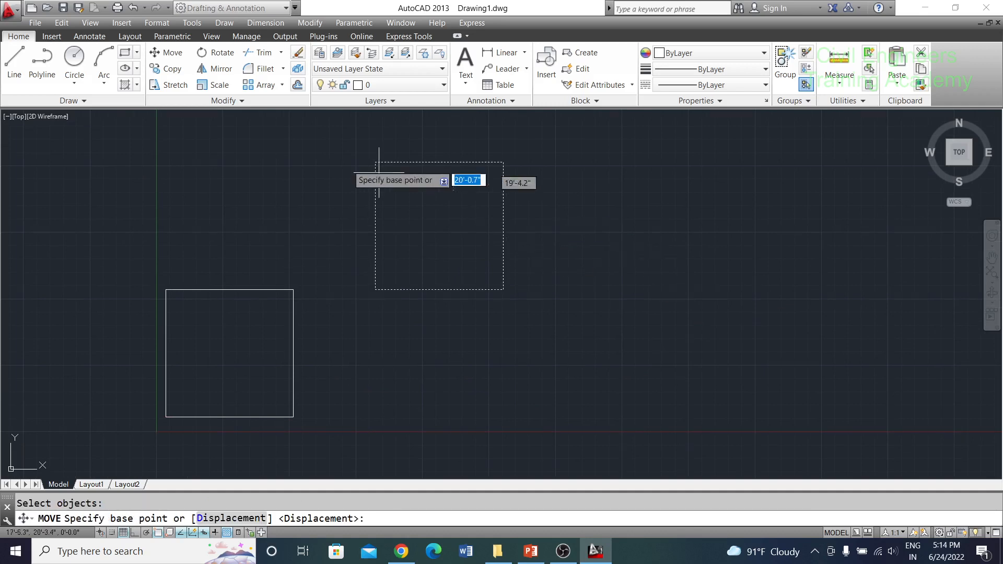
click(375, 162)
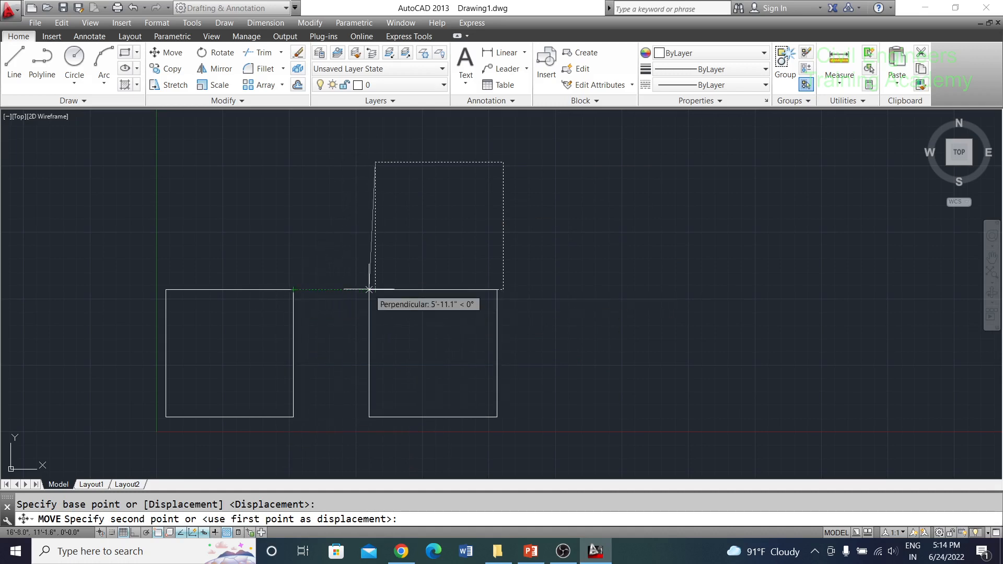
click(368, 289)
key(Escape)
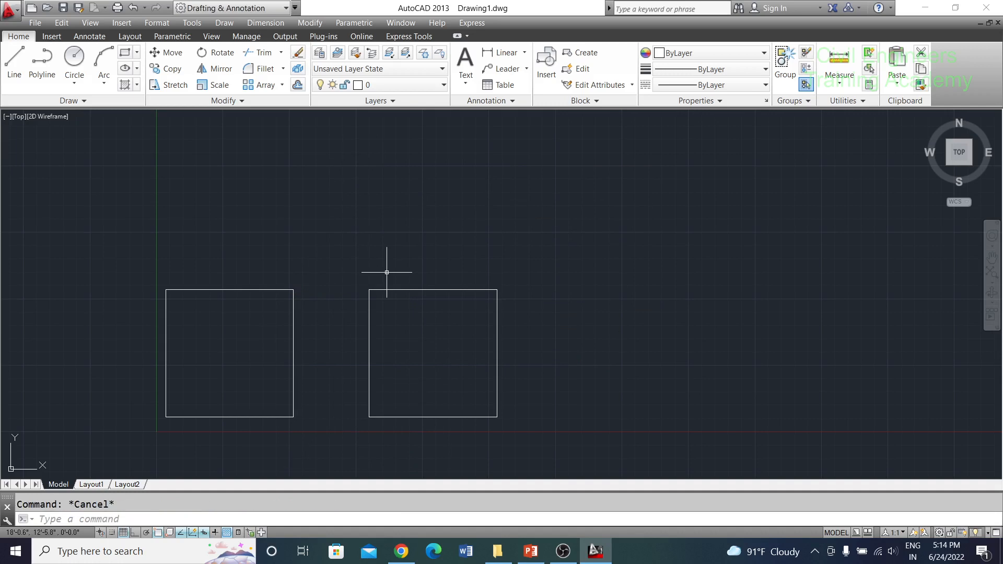
Add multiline text reading "standard" above the first square
scroll(385, 271, up, 2)
scroll(587, 230, down, 2)
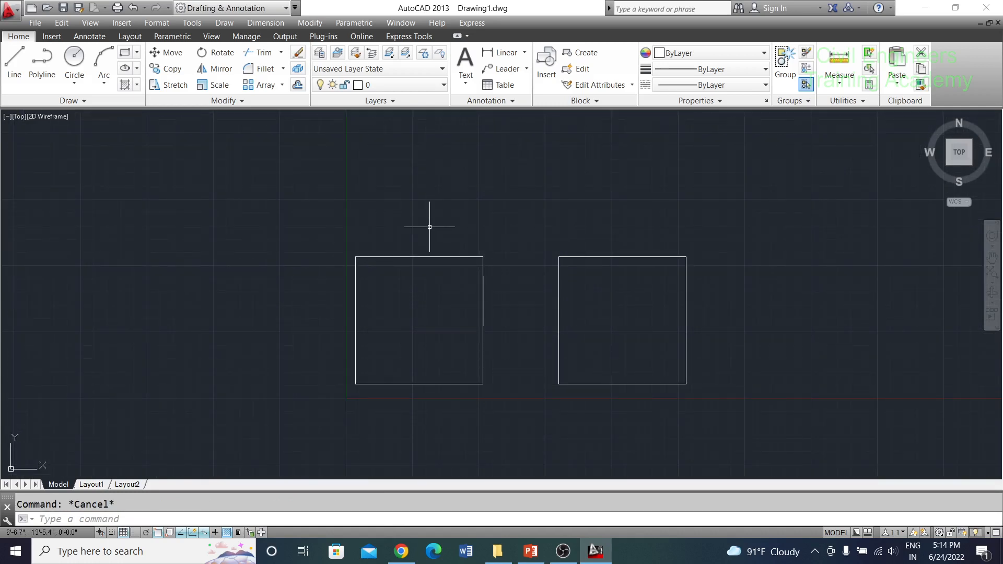
text(mt)
key(Return)
click(362, 212)
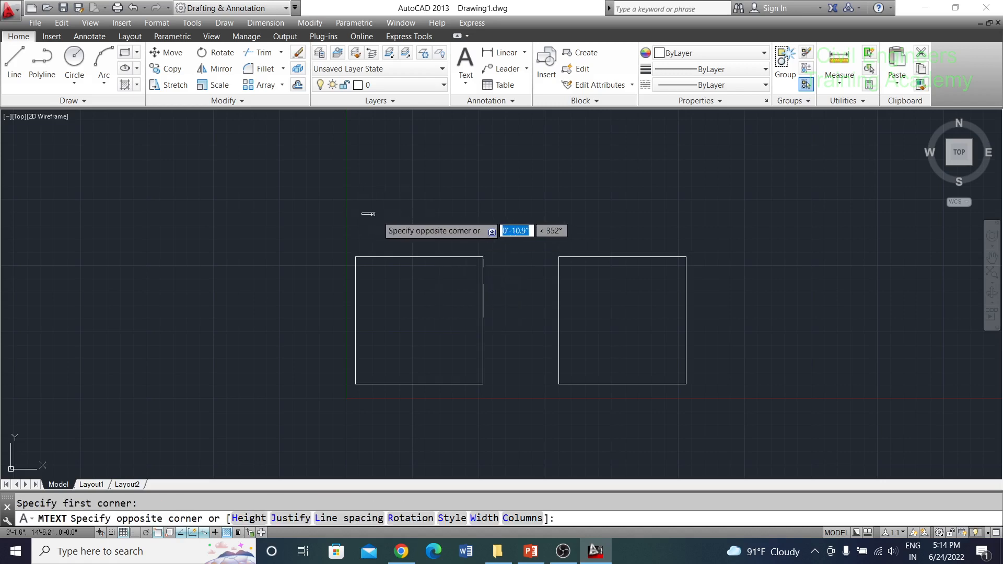
click(588, 236)
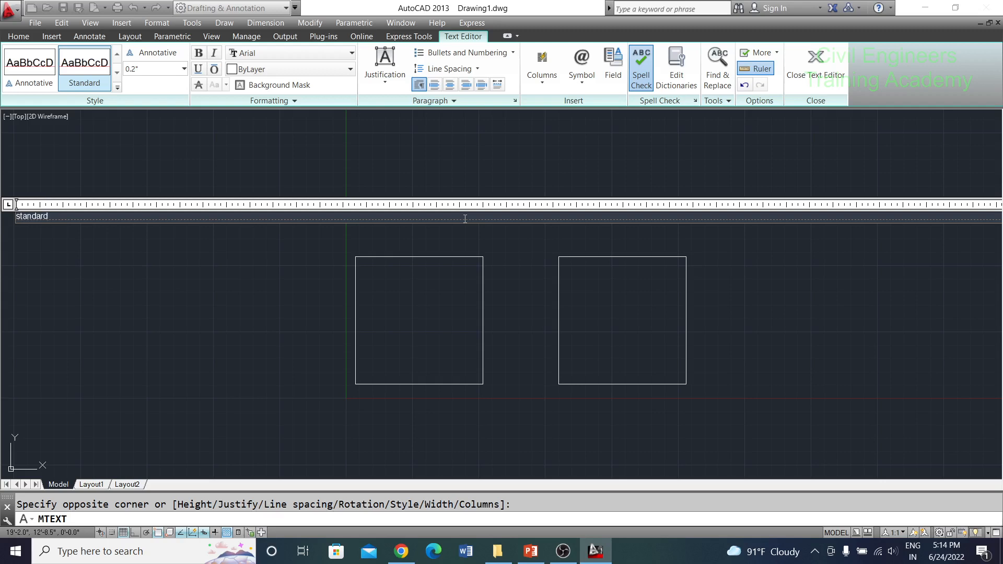
click(184, 69)
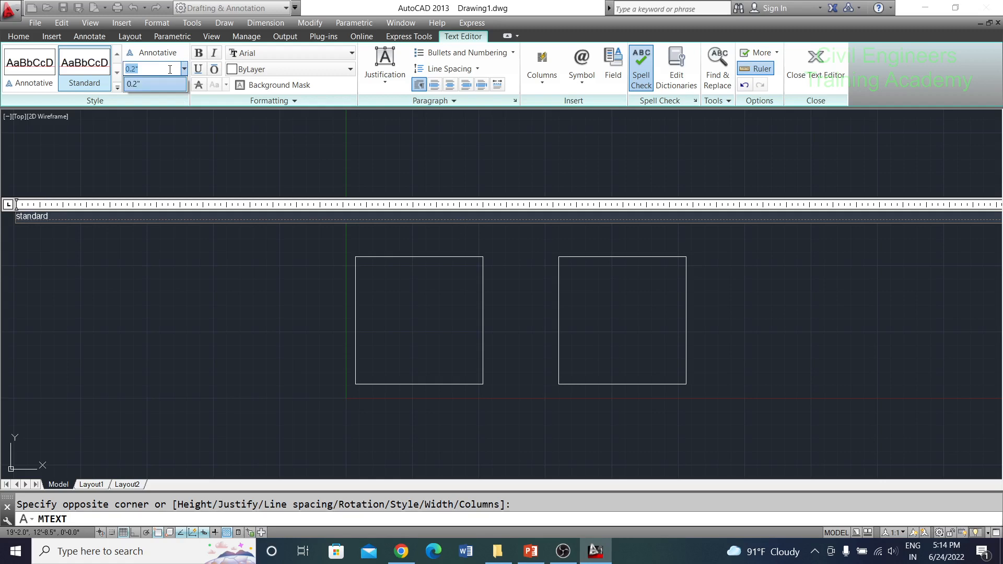
key(BackSpace)
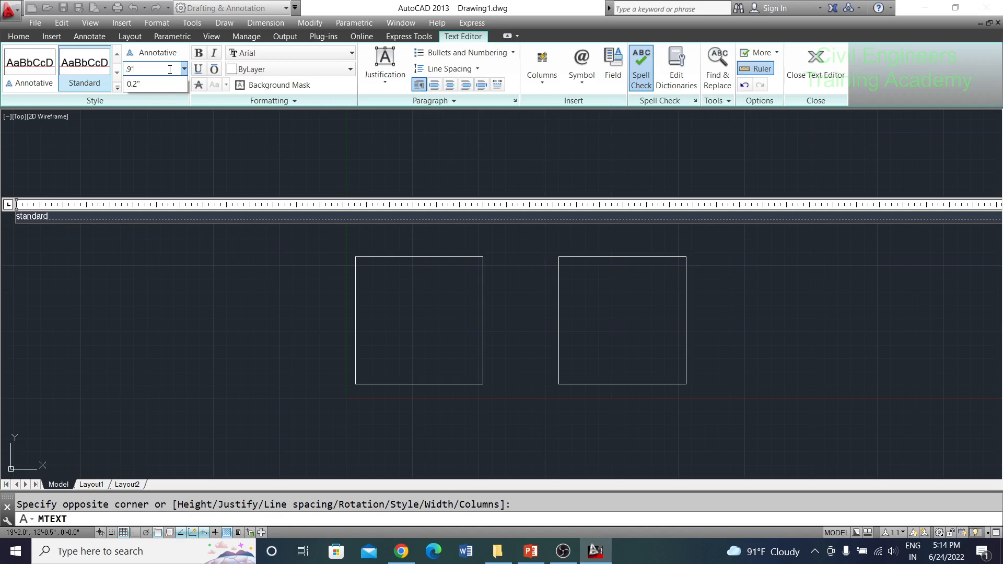
key(Escape)
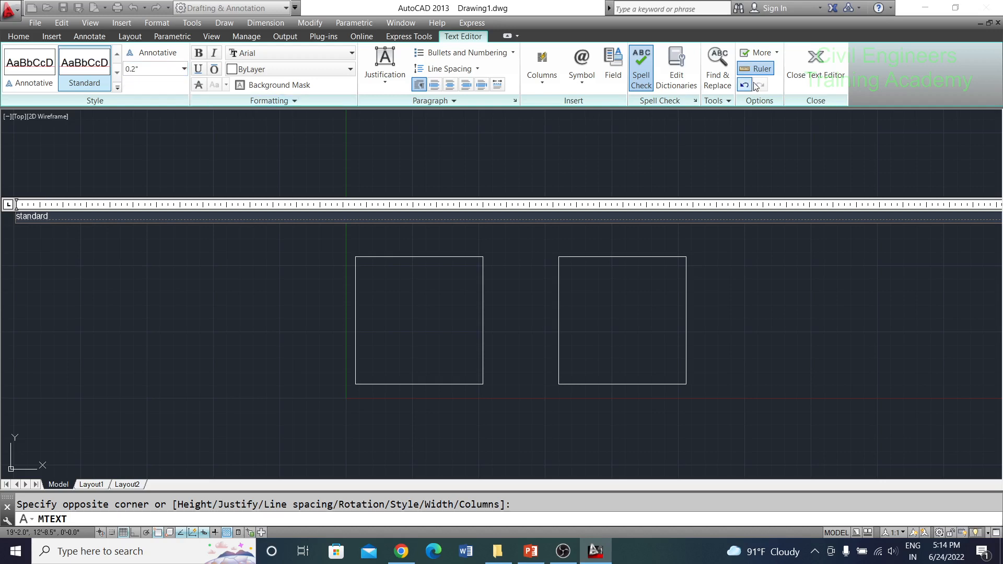
Finish the multiline text and zoom in closely on the "standard" label above the first square
click(816, 61)
scroll(358, 208, up, 4)
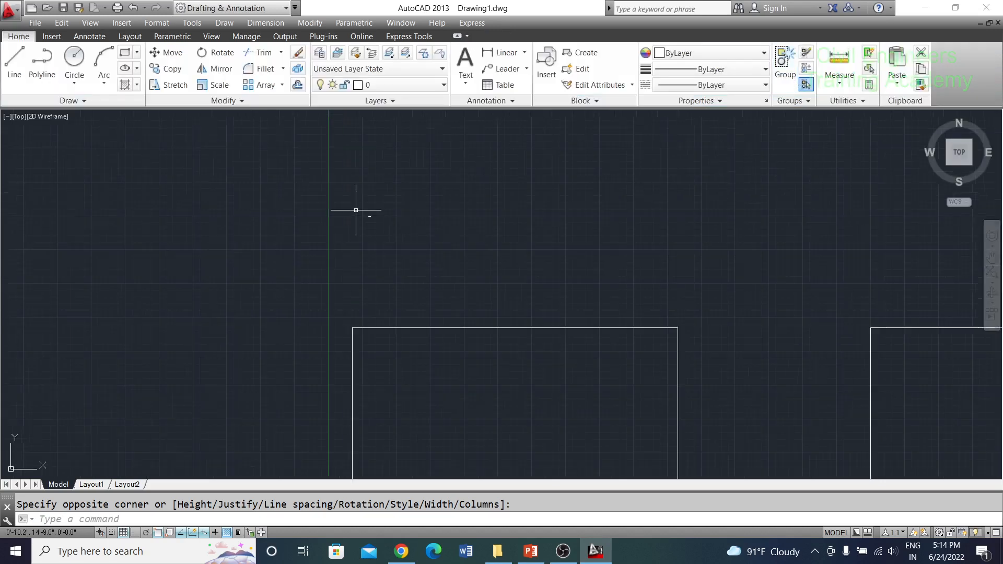
scroll(372, 215, up, 3)
scroll(371, 215, down, 5)
scroll(471, 271, up, 3)
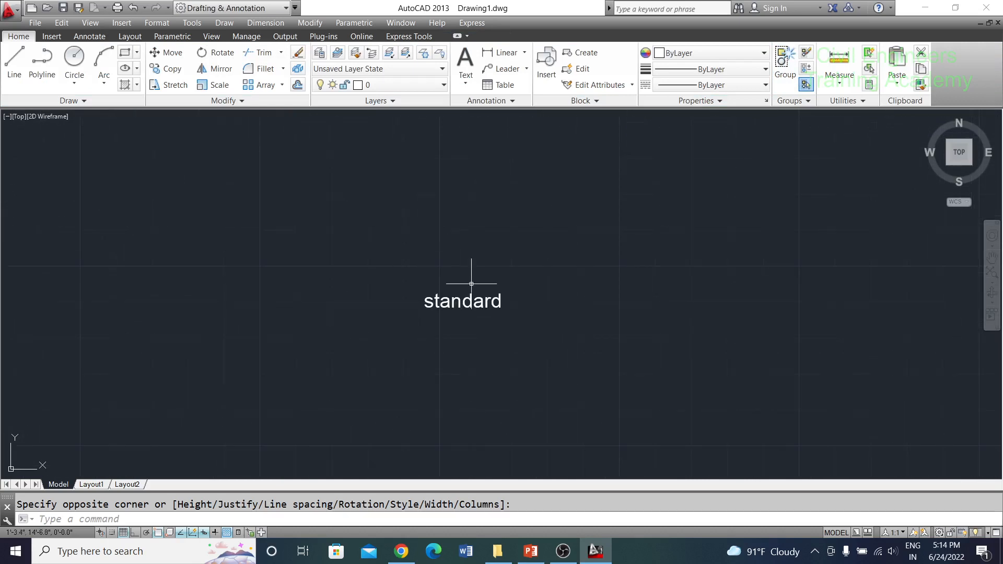
Set the text height of the "standard" label above the first square to 2"
double_click(495, 303)
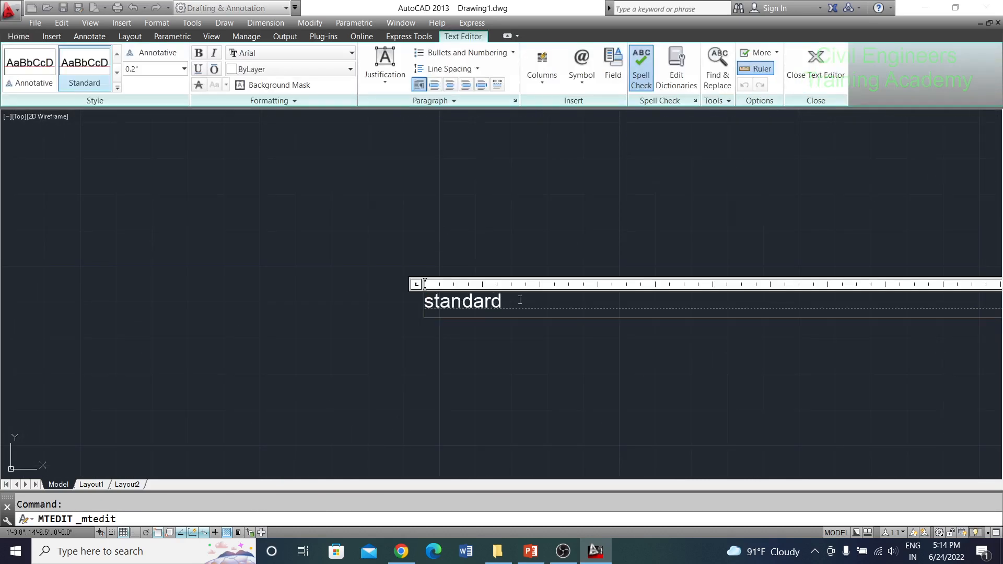
double_click(429, 295)
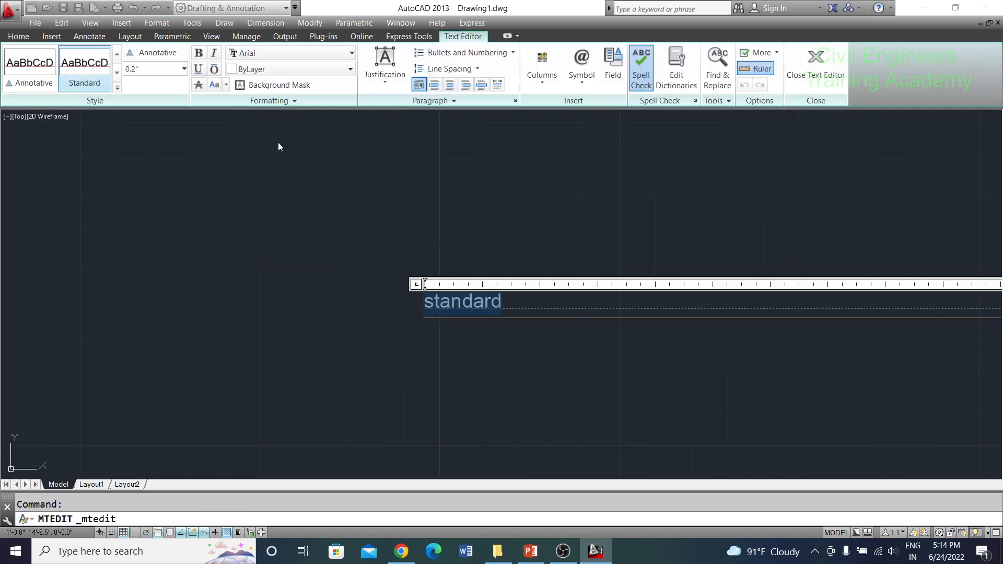
click(180, 71)
text(2)
key(Return)
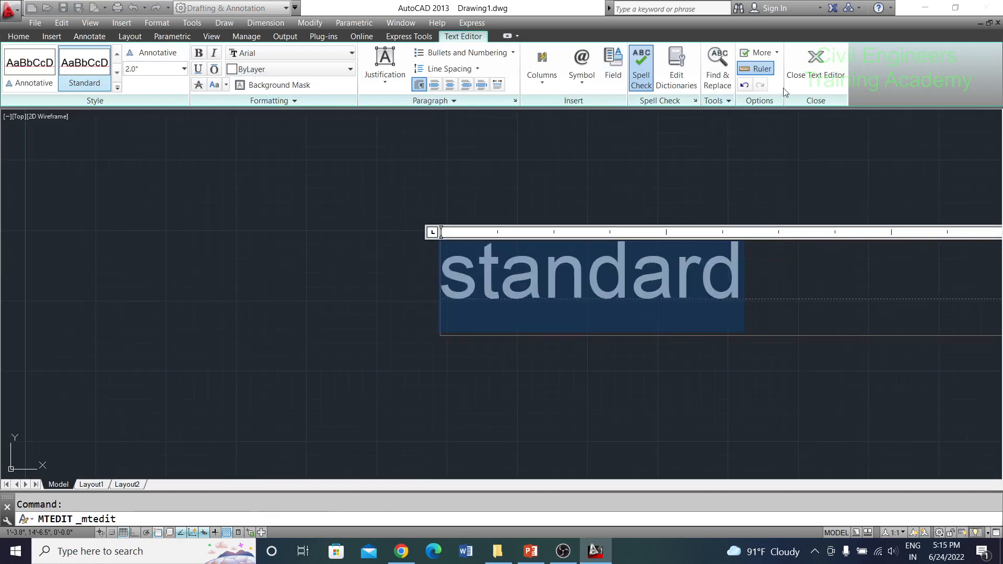
click(815, 67)
scroll(554, 256, down, 5)
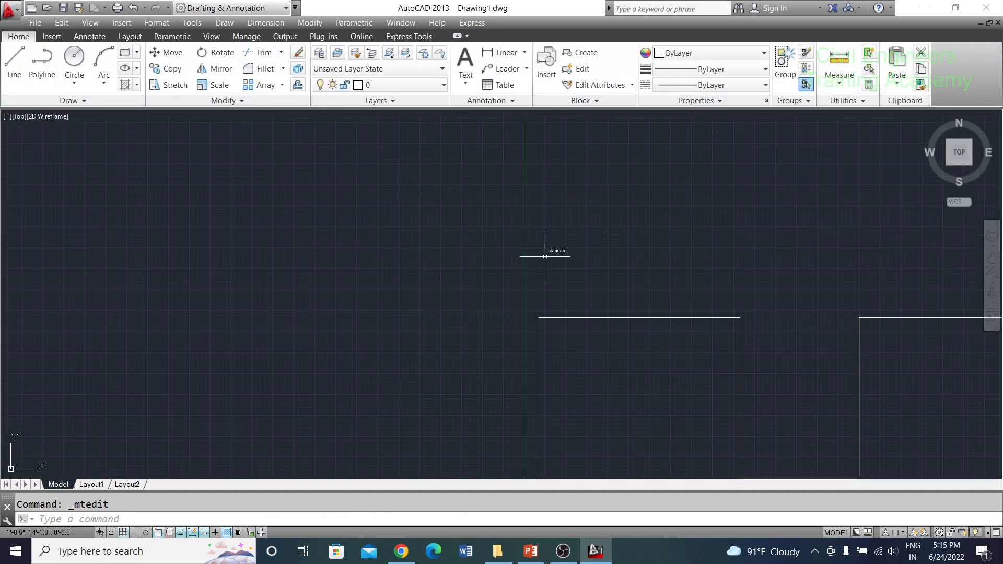
Set the text height of the "standard" label to 10' and finish editing it
scroll(556, 253, up, 2)
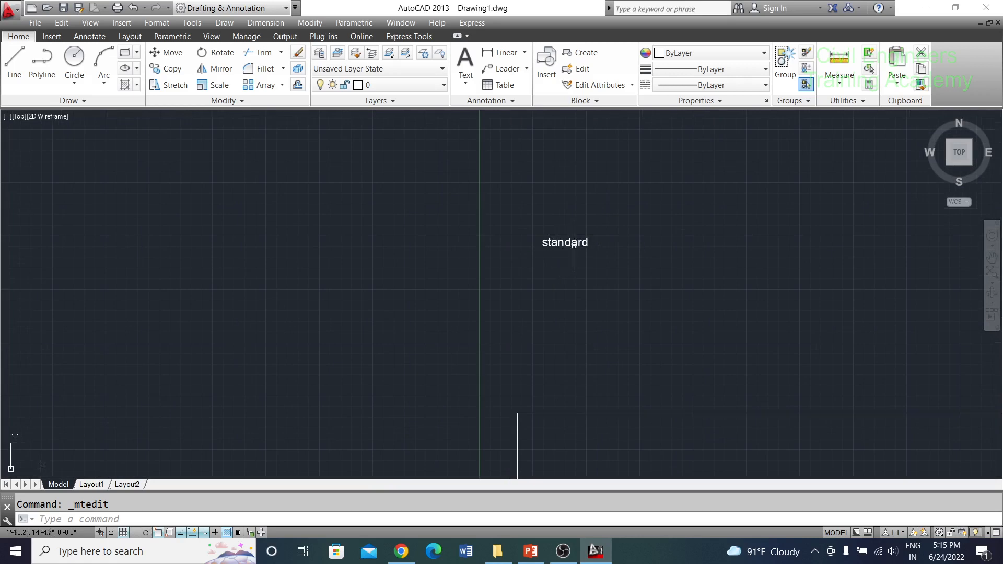
click(573, 241)
double_click(569, 242)
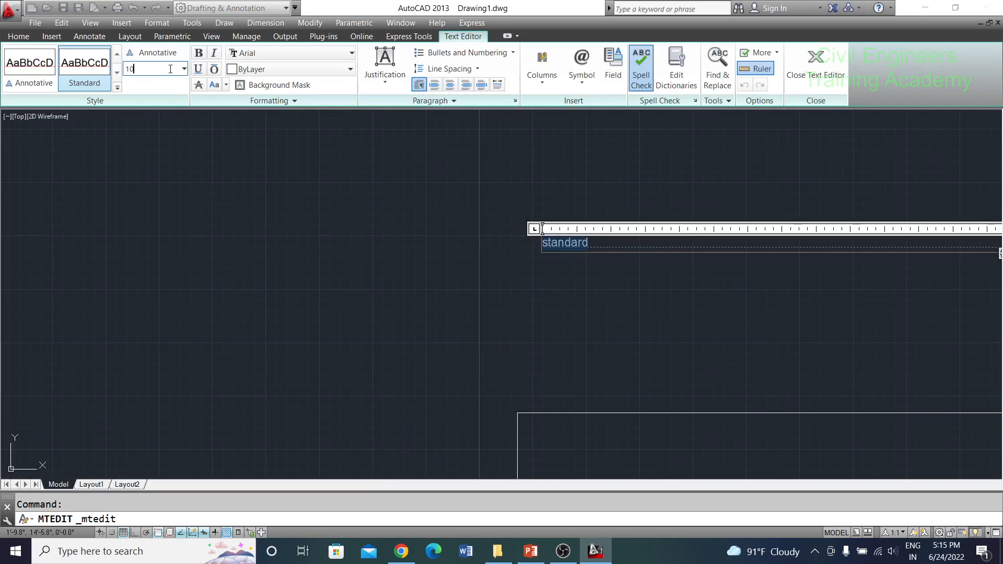
click(170, 68)
text(10')
key(Return)
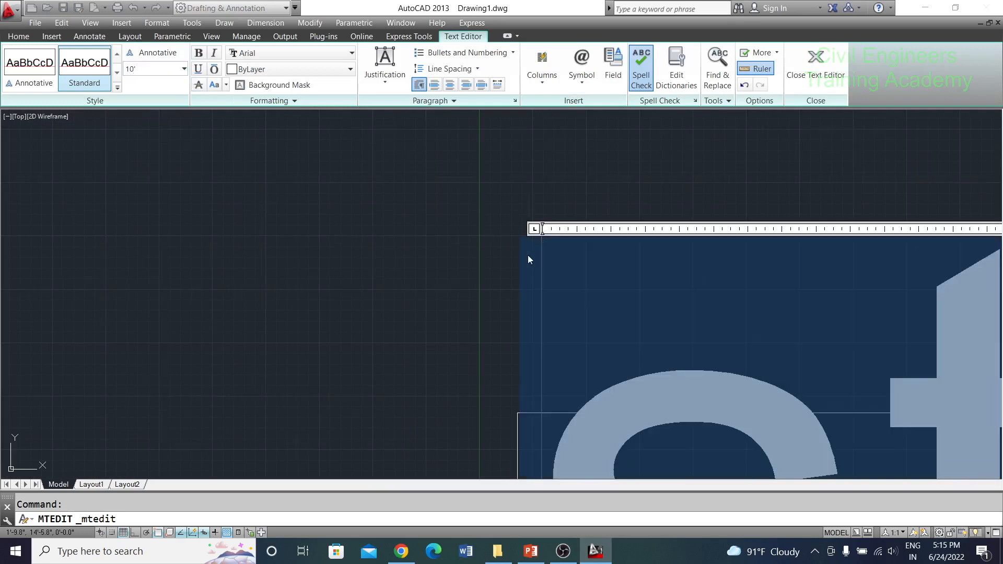
scroll(480, 267, down, 3)
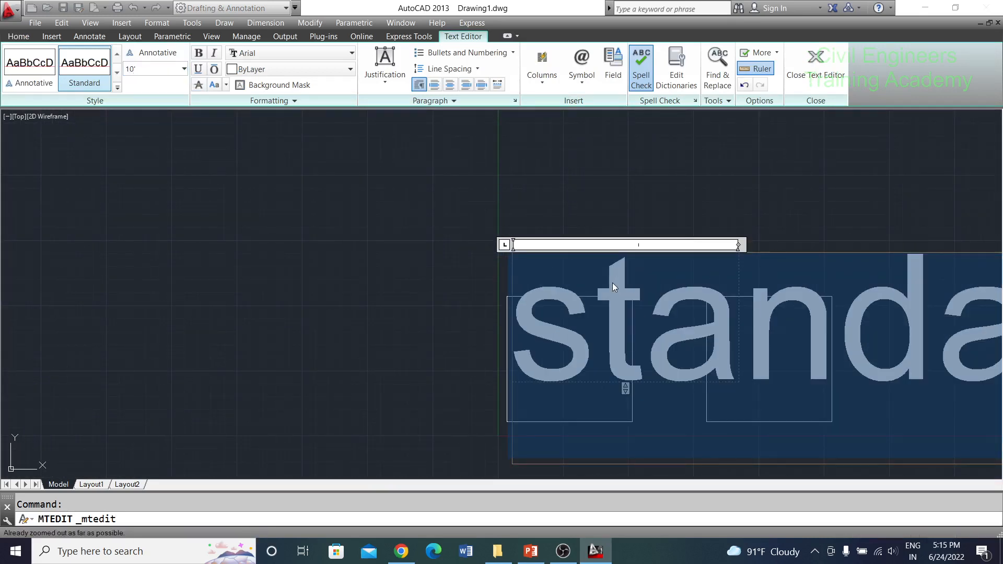
click(790, 92)
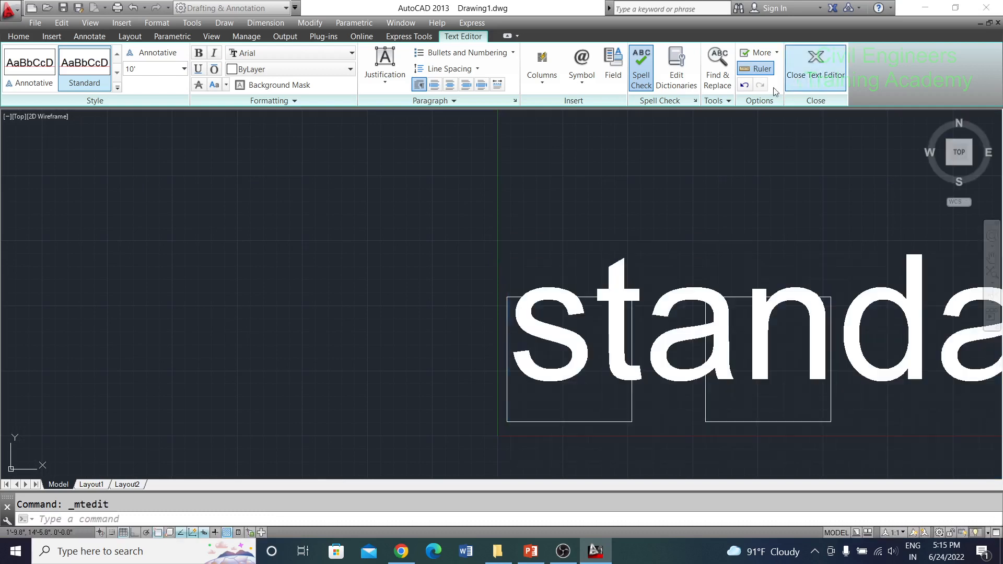
middle_drag(649, 282, 519, 217)
scroll(519, 224, down, 2)
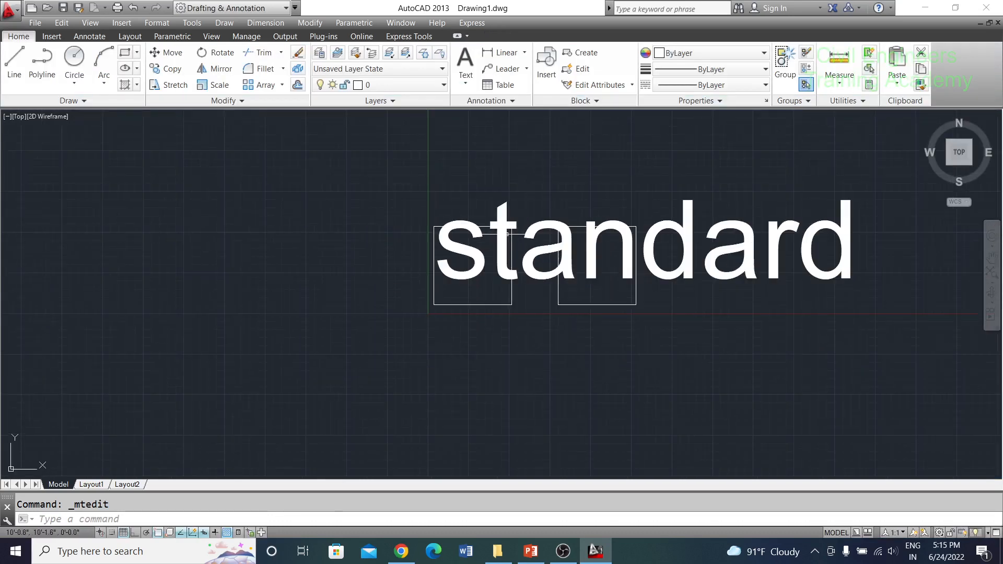
click(507, 234)
click(502, 233)
click(499, 231)
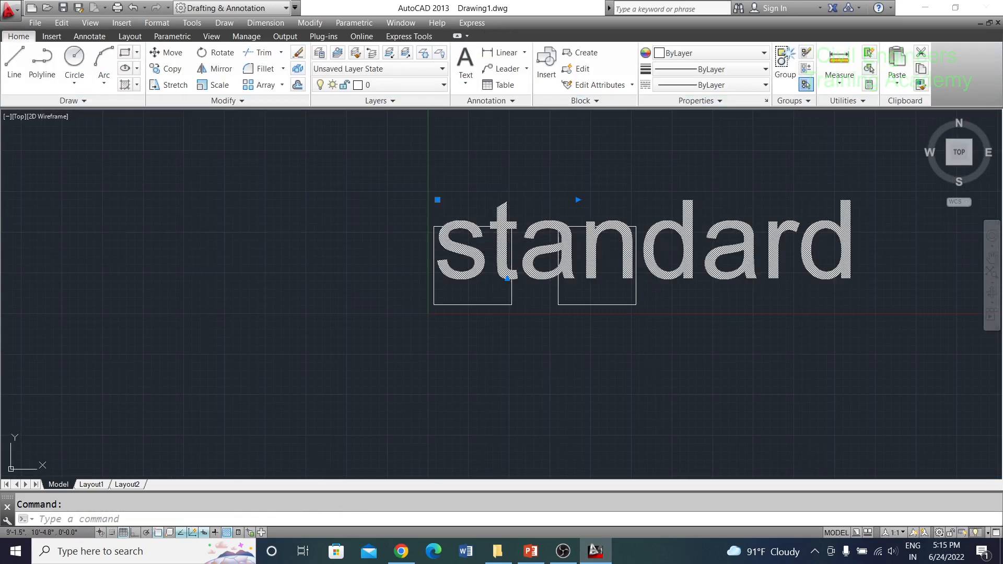
double_click(641, 230)
click(856, 249)
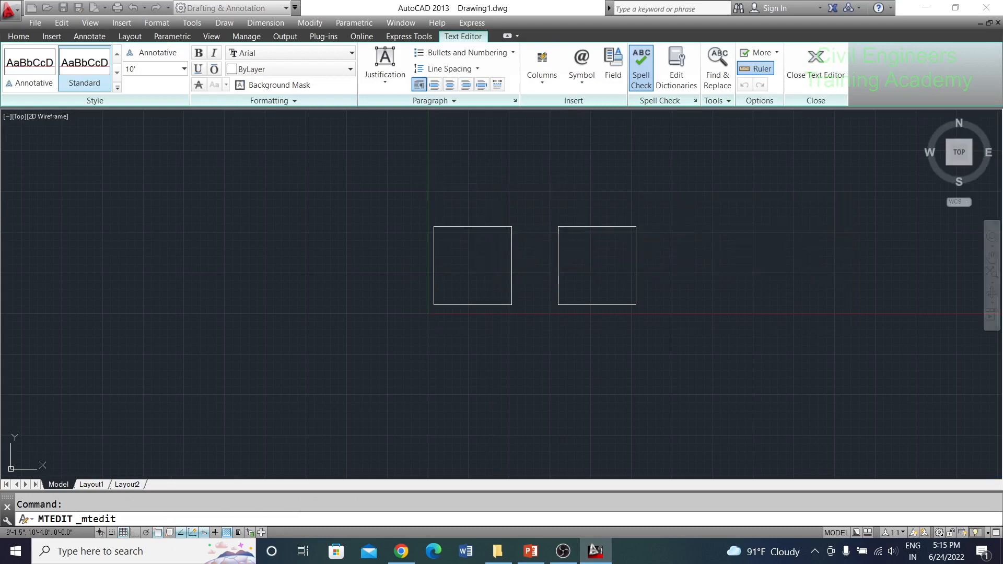
click(719, 234)
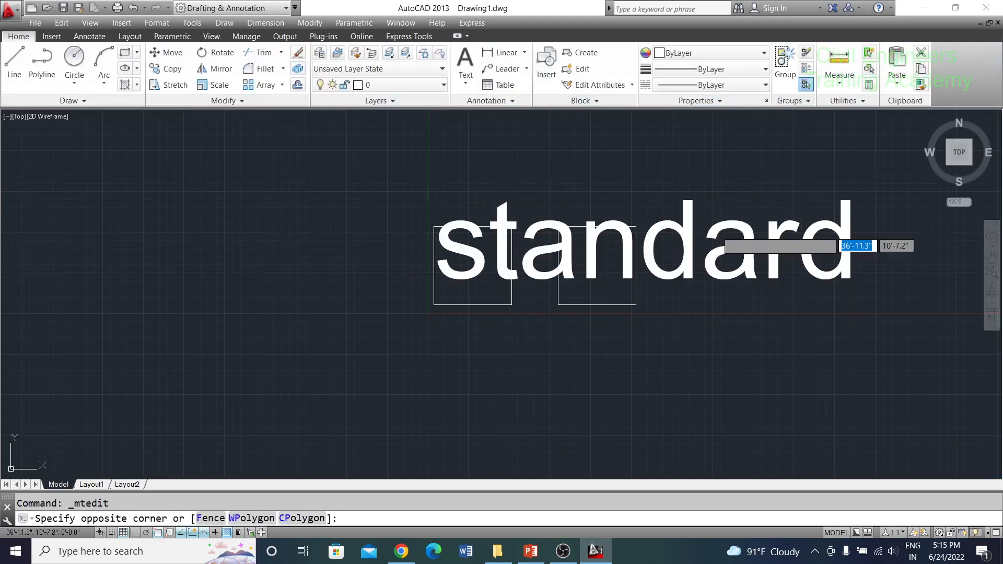
key(Escape)
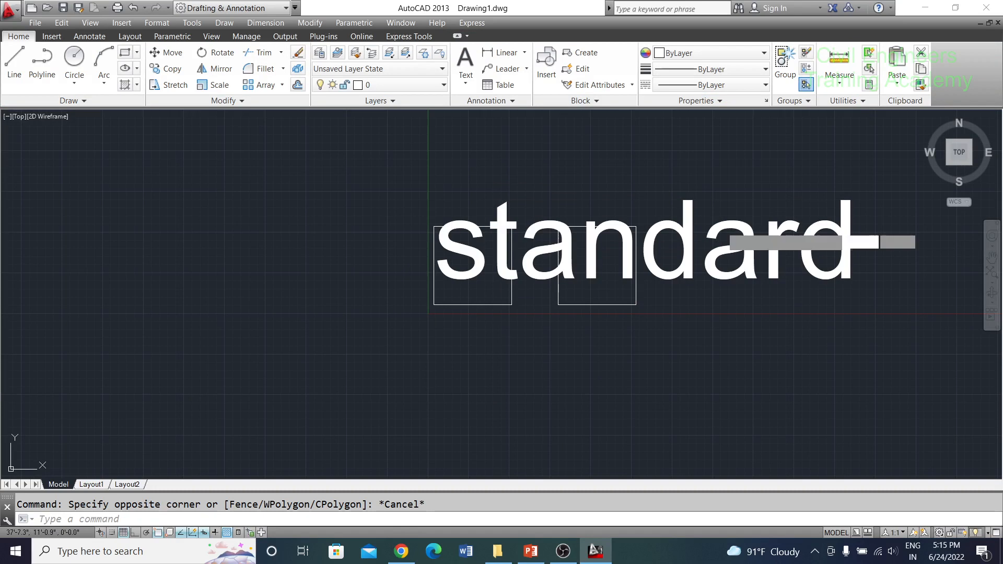
click(725, 233)
key(Escape)
Set the text height of the oversized "standard" label to 5" and finish editing it
double_click(752, 234)
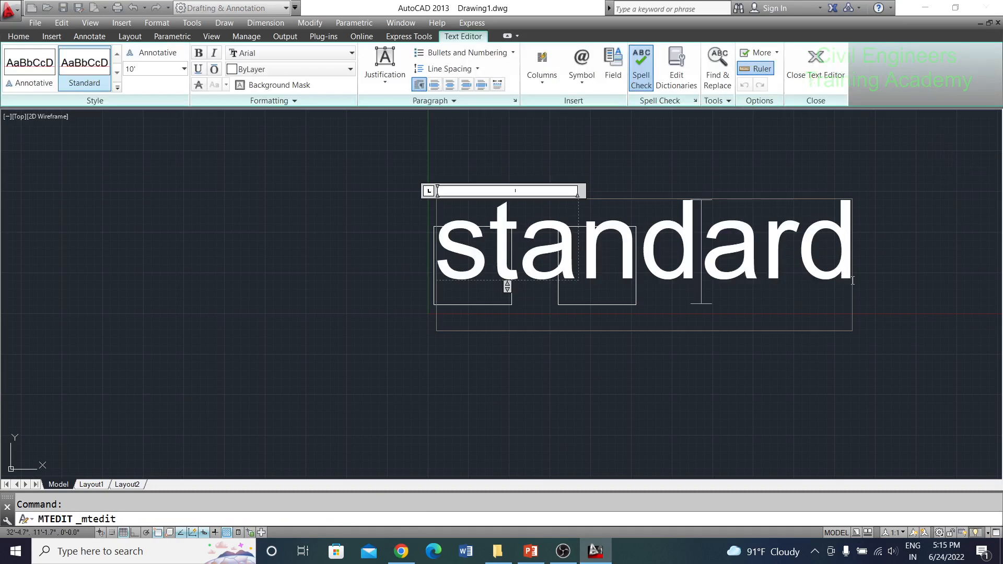
drag(852, 281, 447, 224)
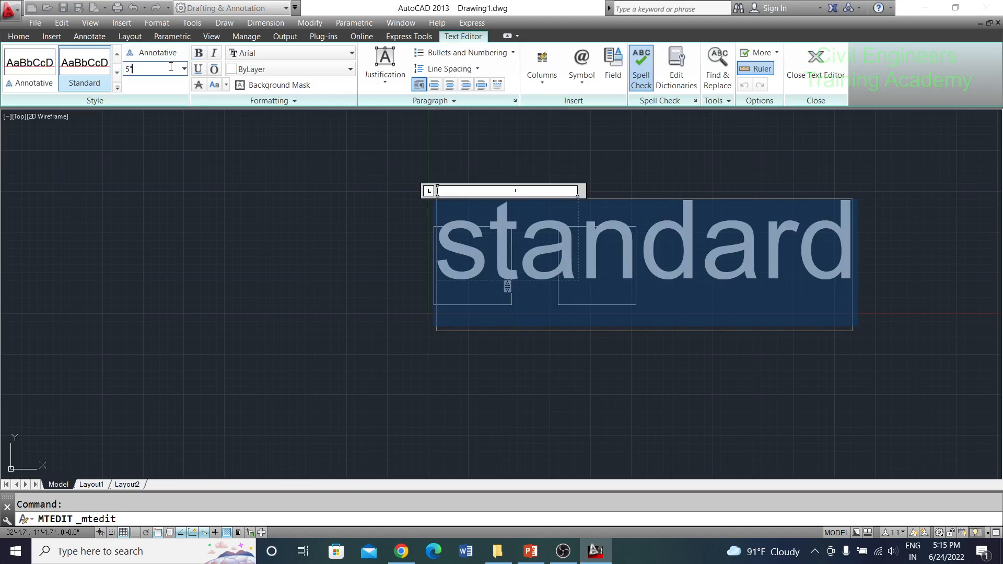
click(170, 66)
text(5)
key(Return)
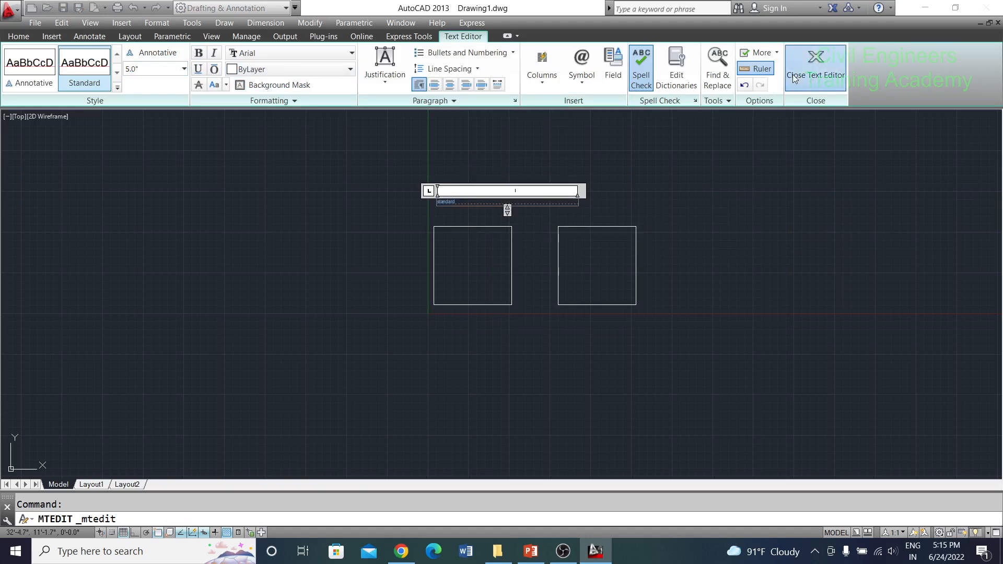
click(815, 63)
Adjust the "standard" label's text height, trying 6' and 3' and finishing with 1'
scroll(460, 201, up, 5)
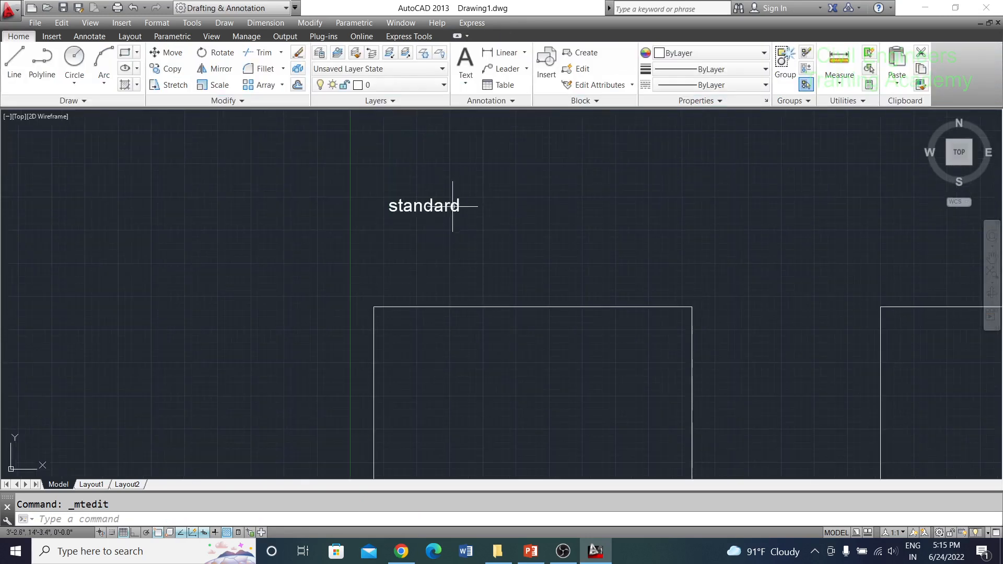
double_click(454, 206)
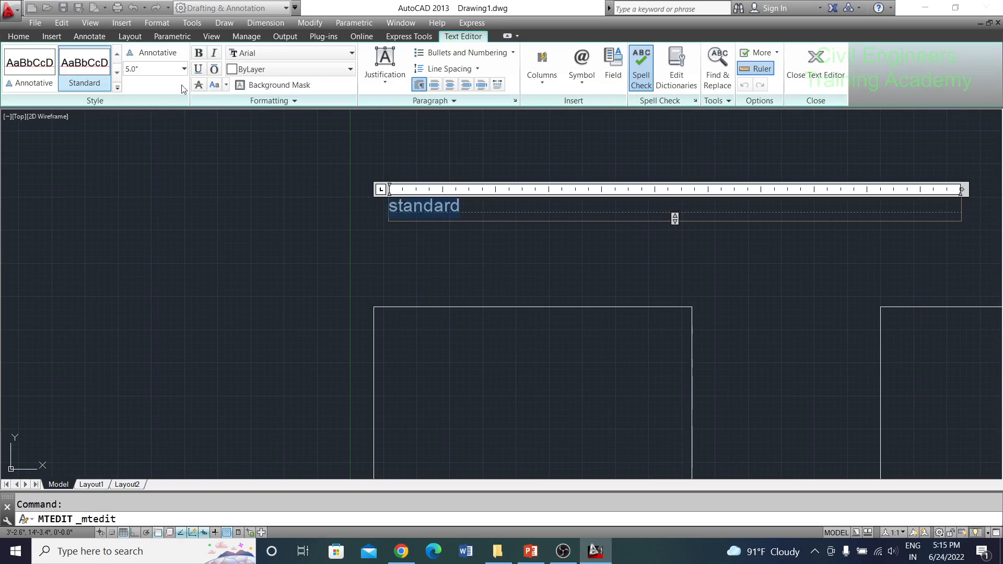
click(165, 74)
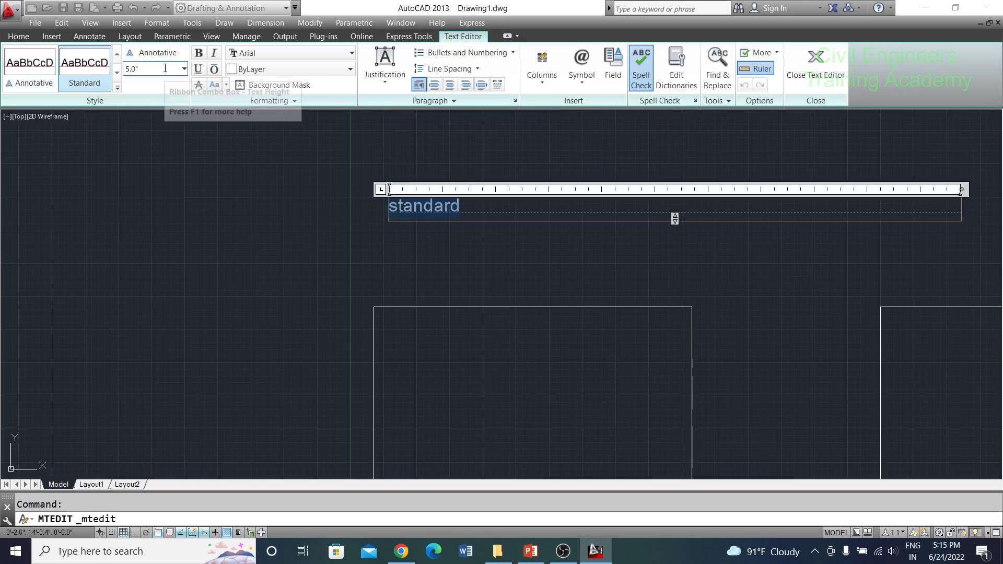
text(6)
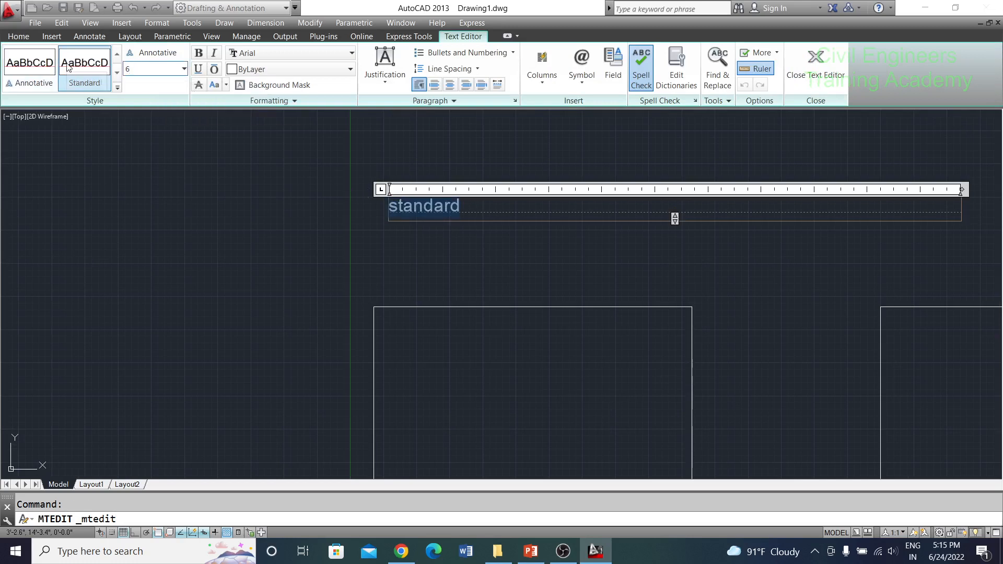
text(')
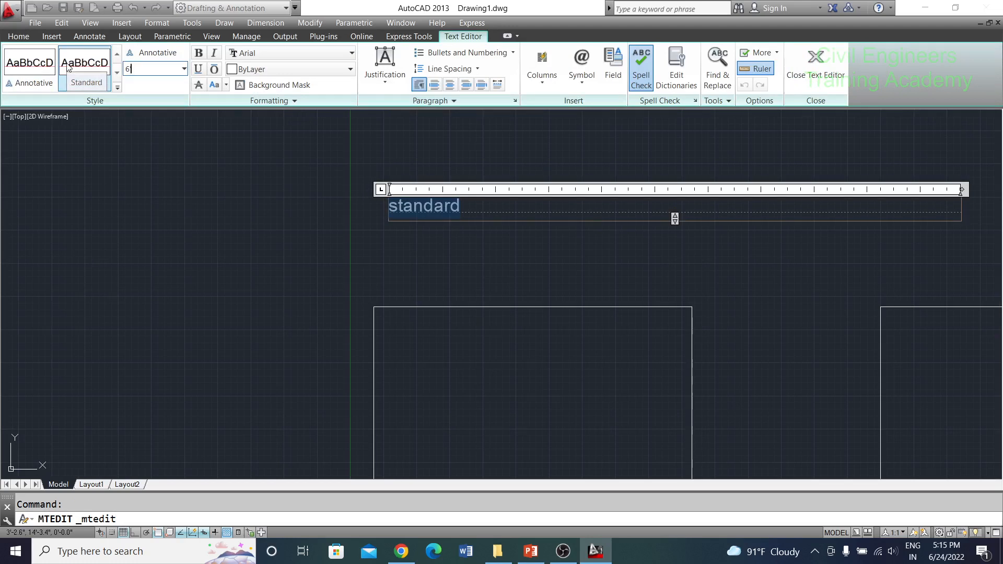
key(Return)
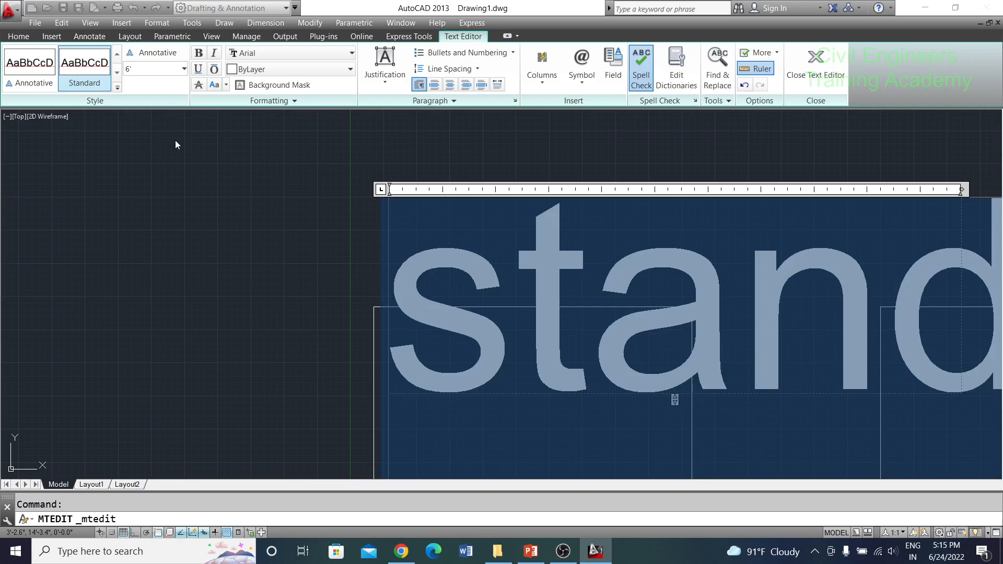
scroll(287, 177, down, 3)
scroll(286, 177, up, 2)
click(130, 70)
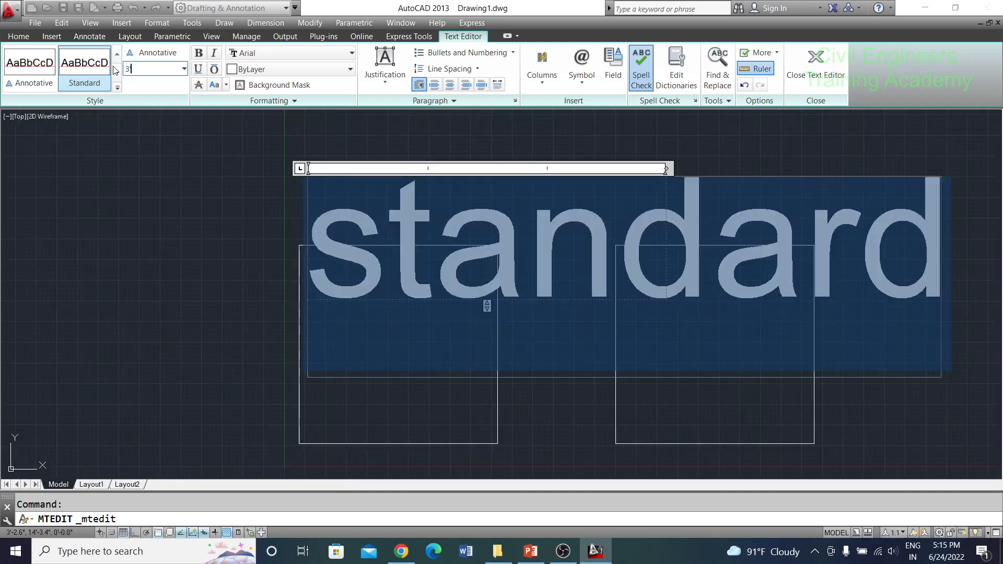
key(Return)
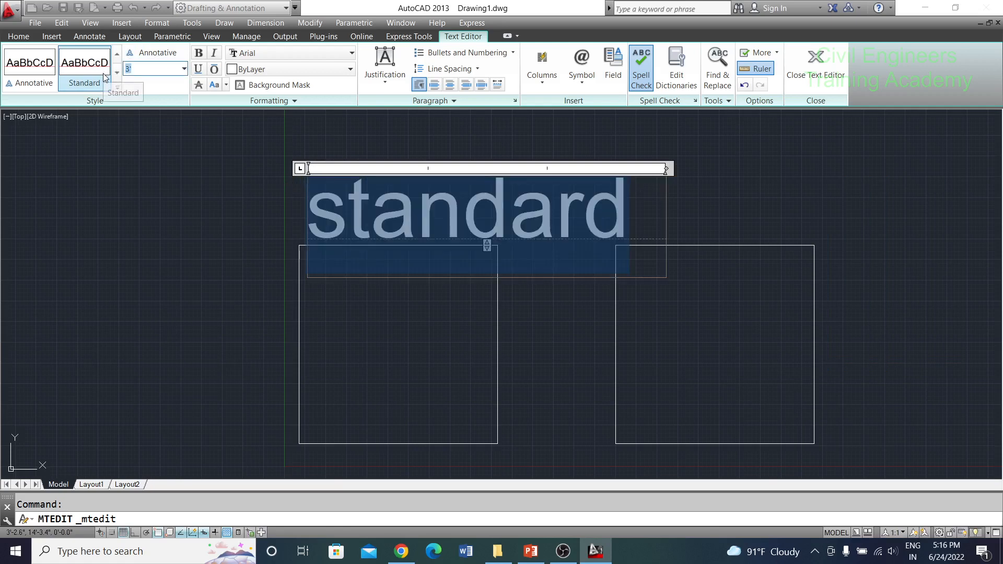
key(Return)
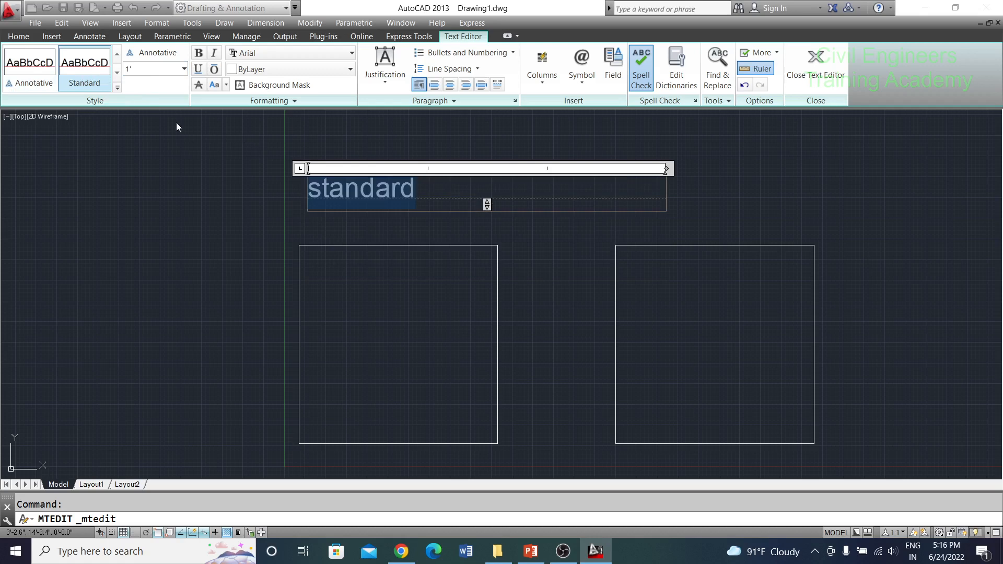
click(815, 66)
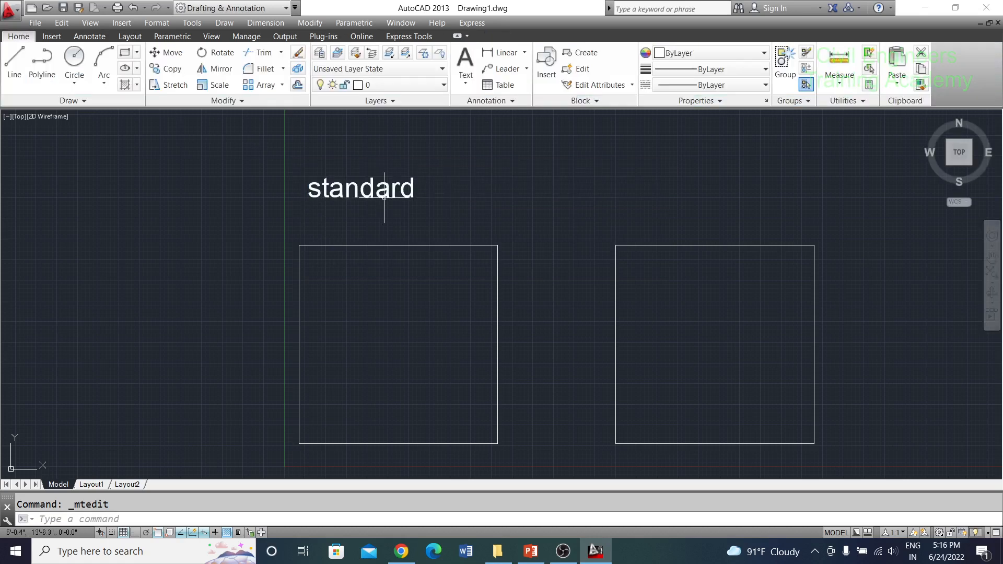
Move the "standard" label down and to the right so it sits just above the first square's top edge
scroll(357, 202, up, 4)
scroll(357, 201, down, 2)
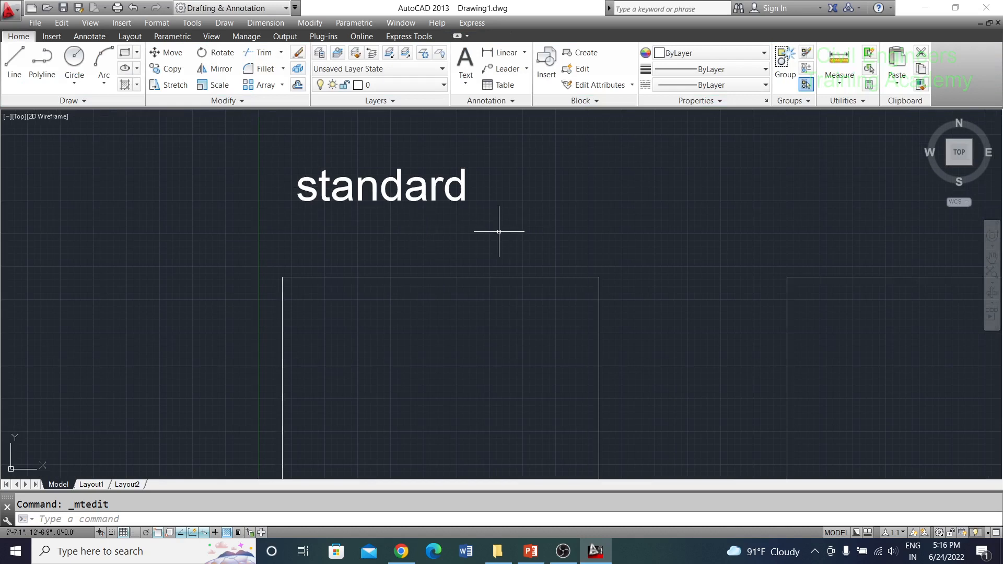
text(m)
key(Return)
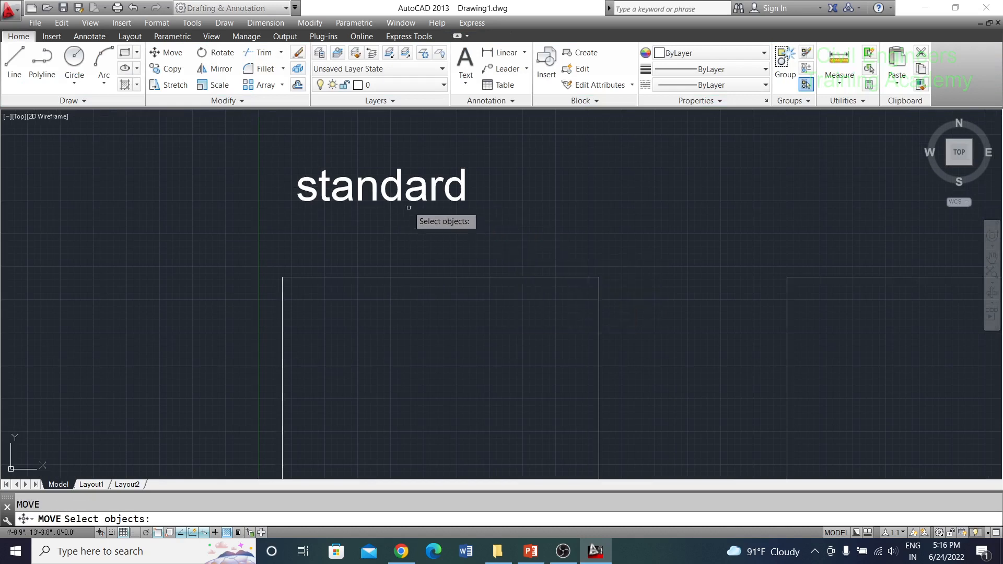
click(397, 185)
key(Return)
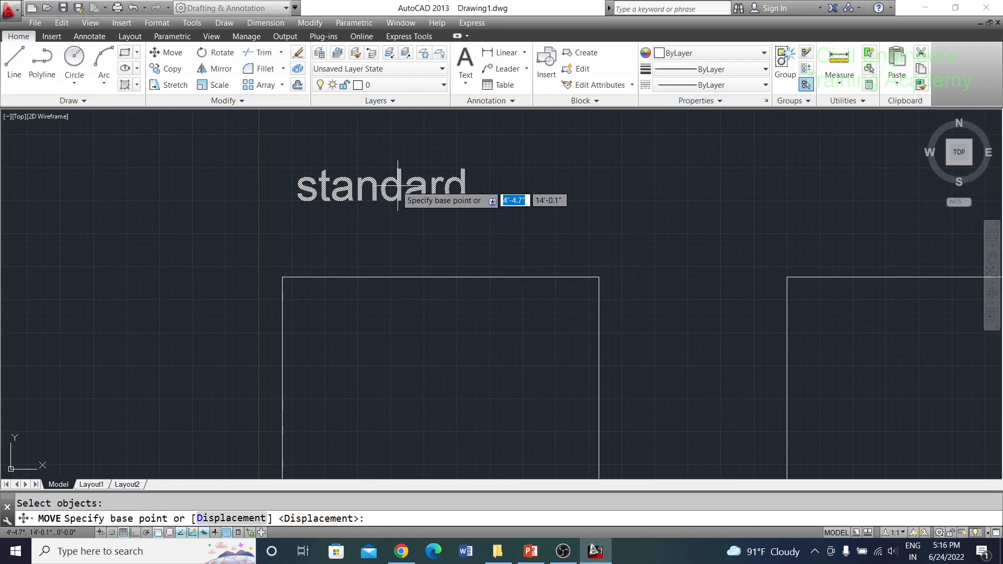
click(297, 169)
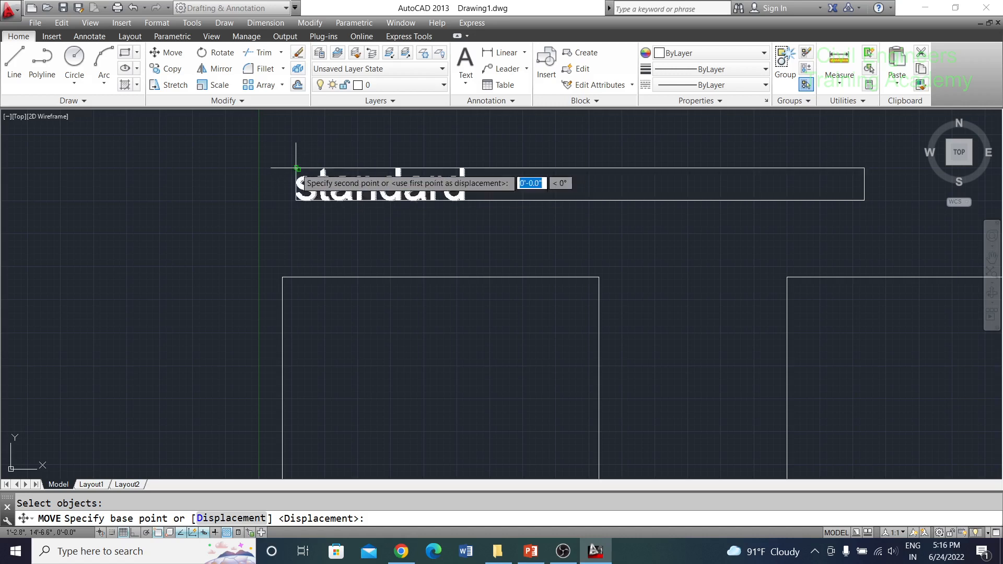
click(340, 219)
scroll(423, 213, down, 2)
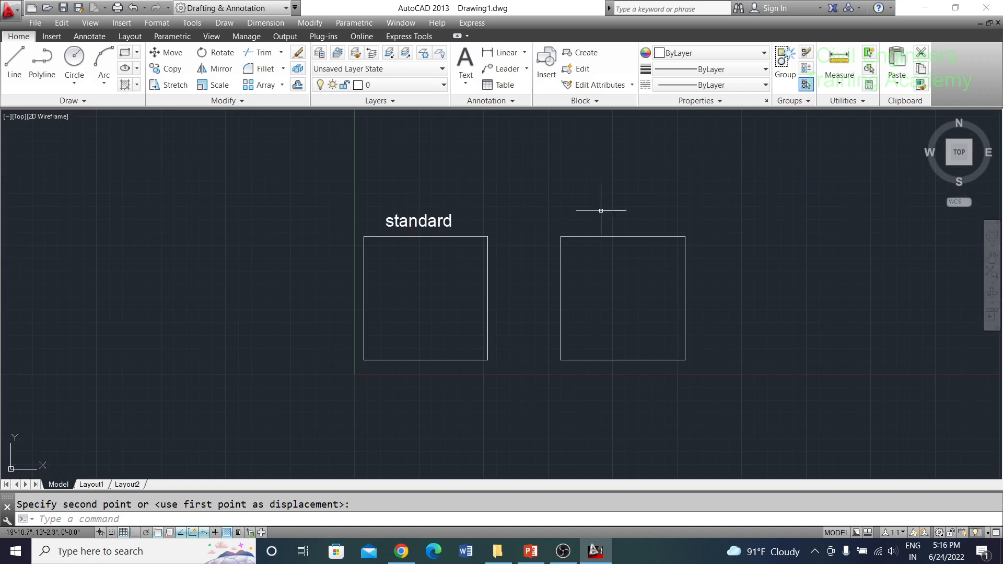
middle_drag(673, 238, 608, 259)
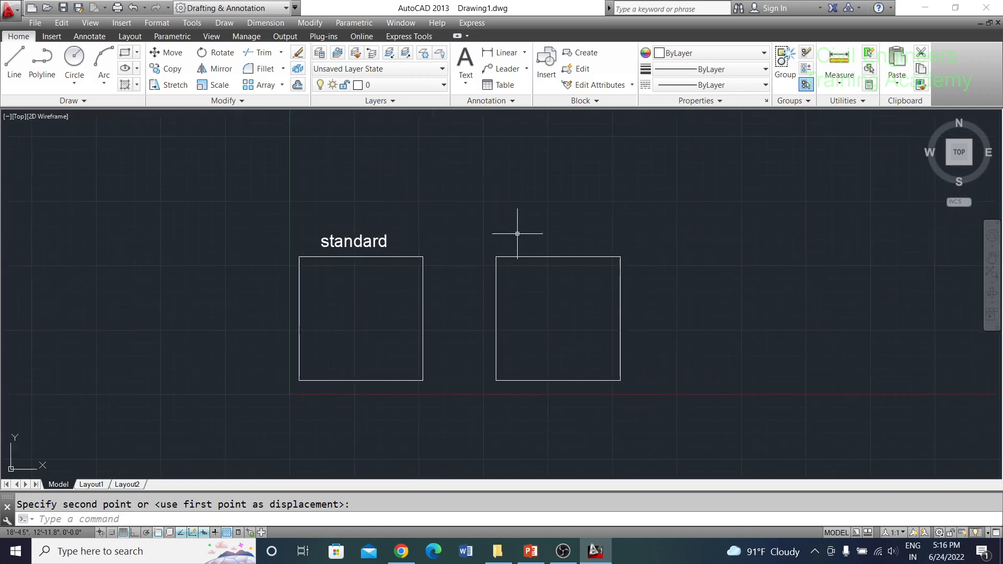
text(mt)
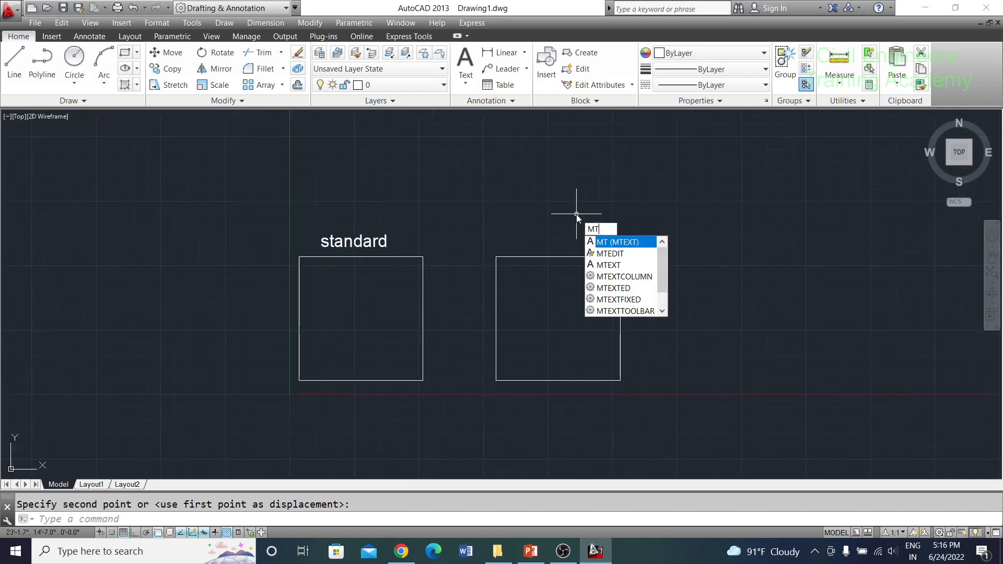
key(Return)
key(Escape)
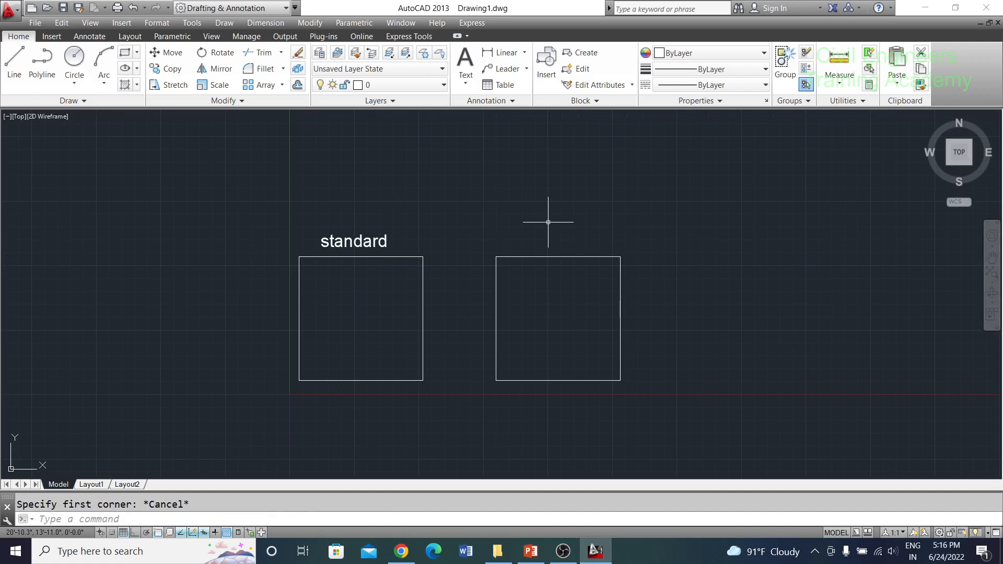
Copy the "standard" label to just above the second square's top edge
click(355, 241)
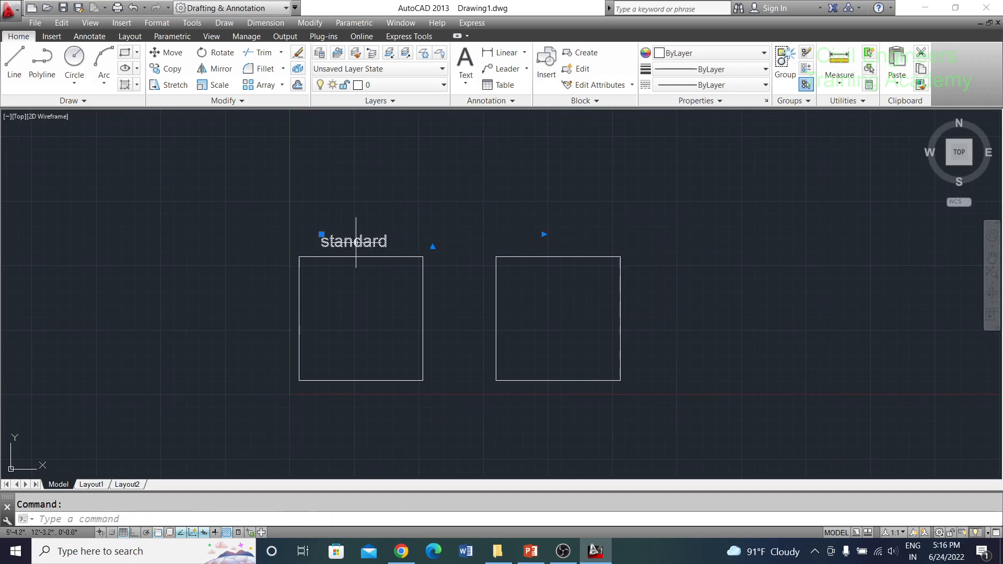
key(Escape)
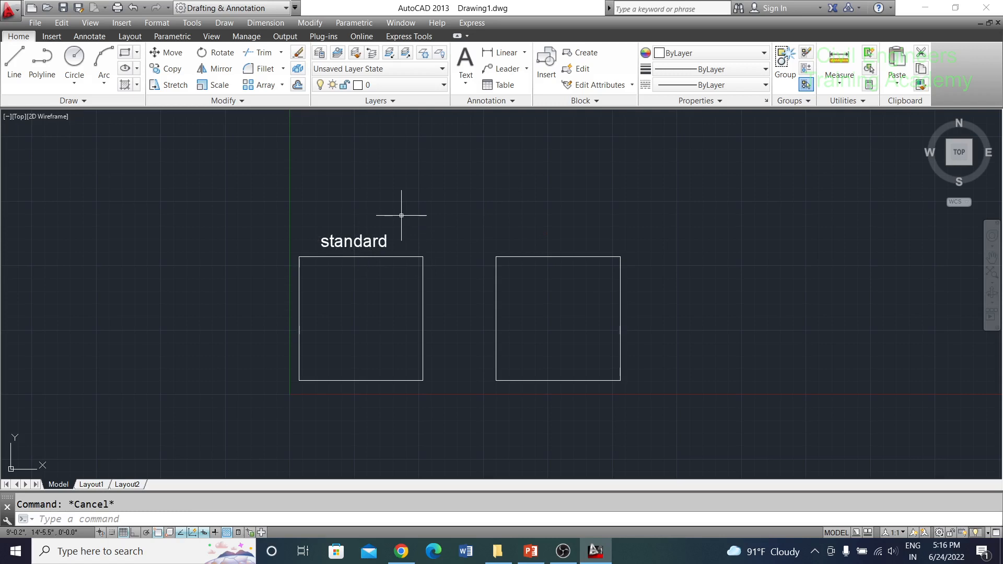
text(co)
key(Return)
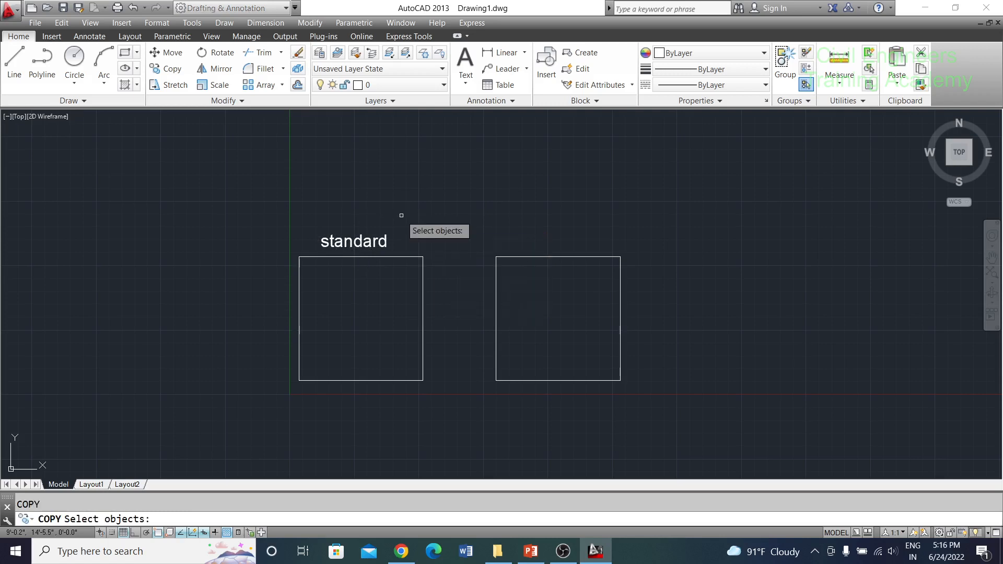
click(378, 241)
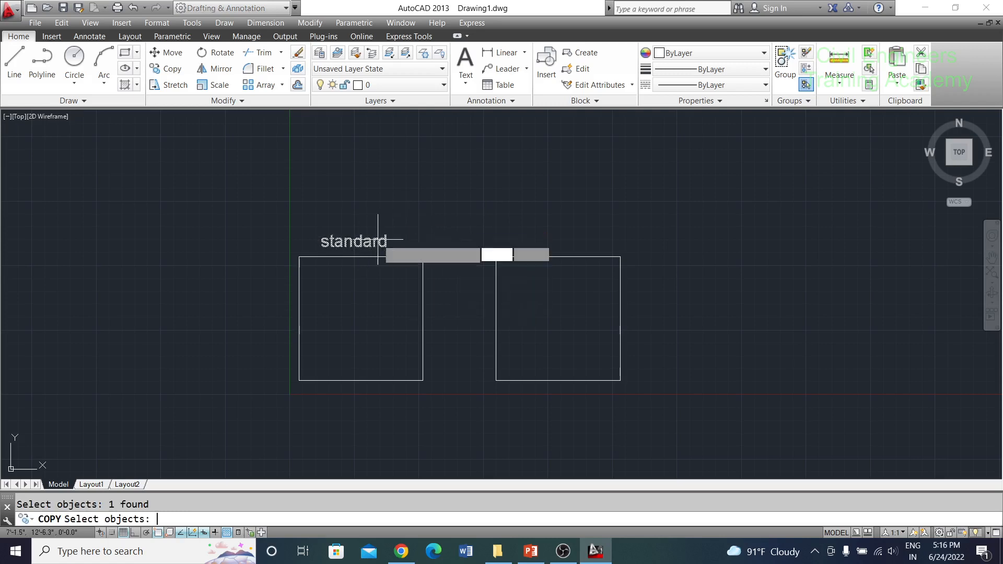
key(Return)
click(322, 235)
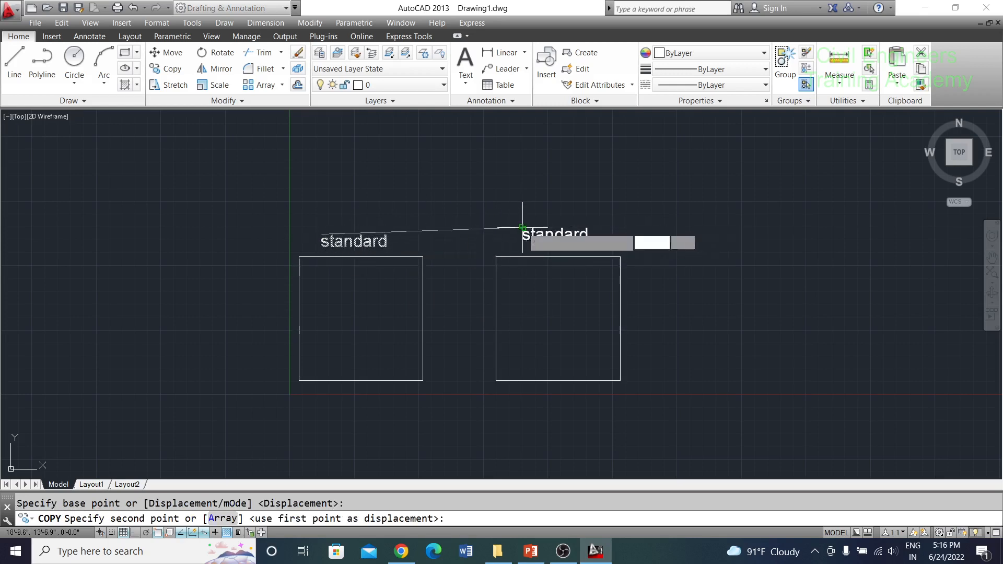
click(522, 228)
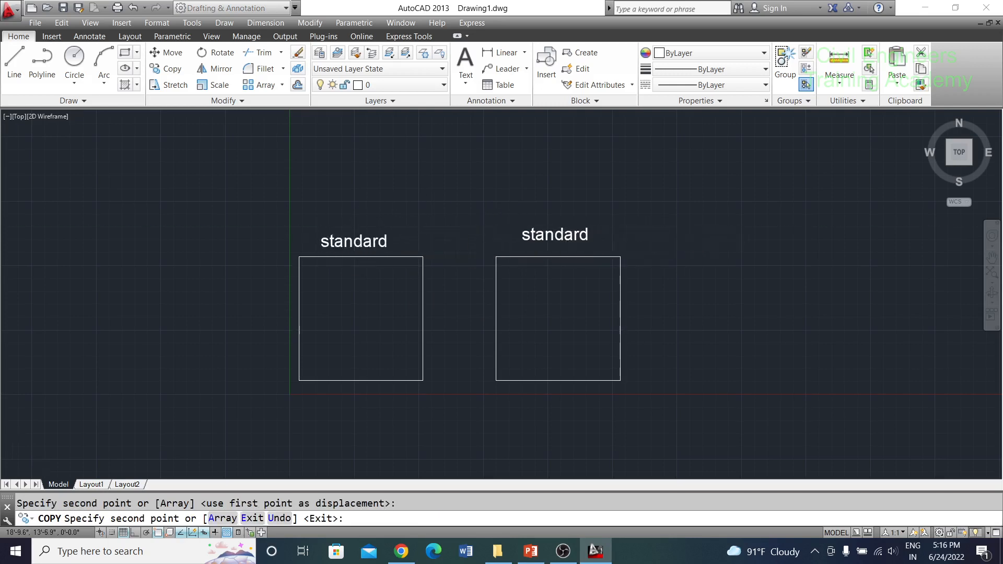
key(Escape)
Replace the copied label's text above the second square with "annotative" and finish editing it
double_click(568, 236)
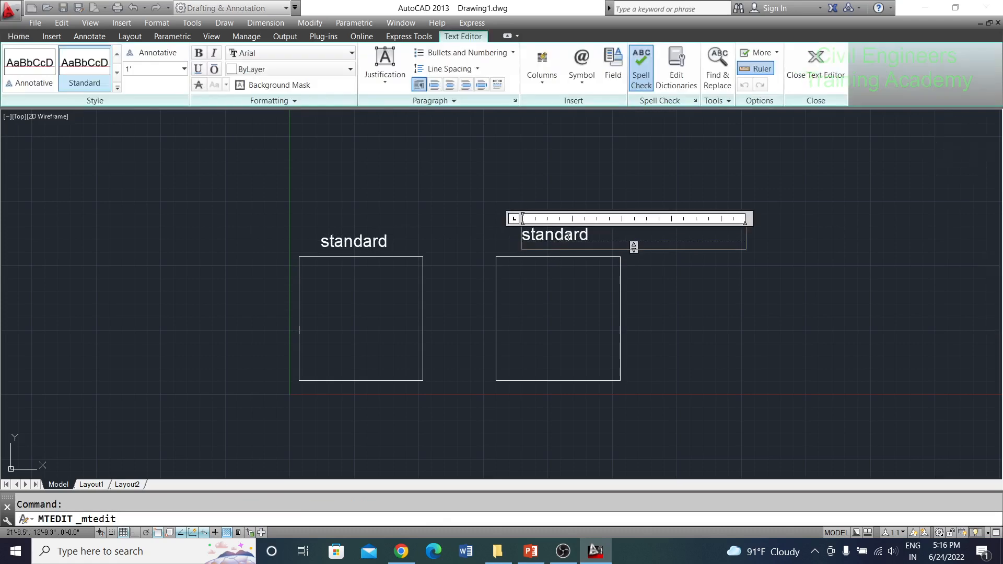
drag(600, 236, 478, 241)
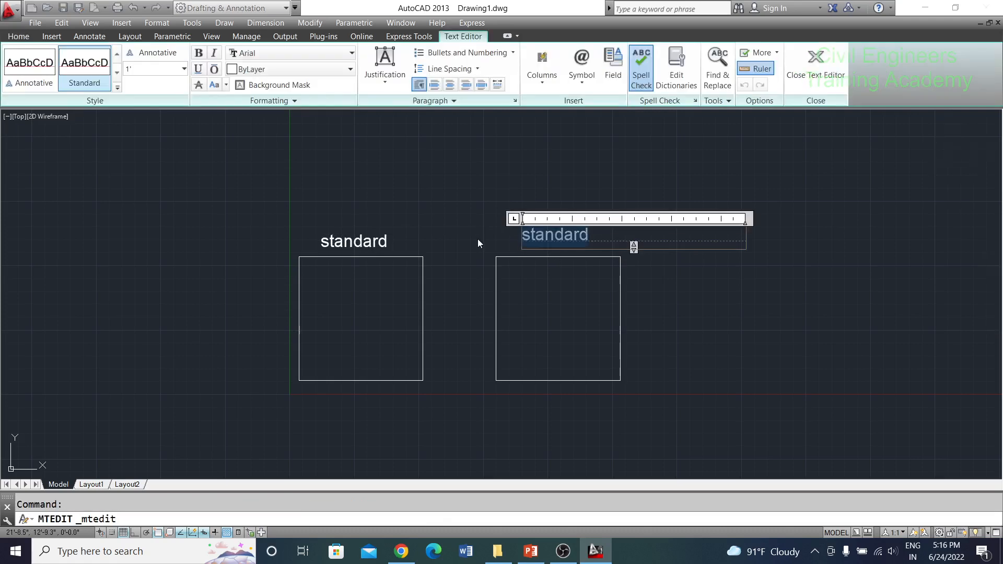
text(an)
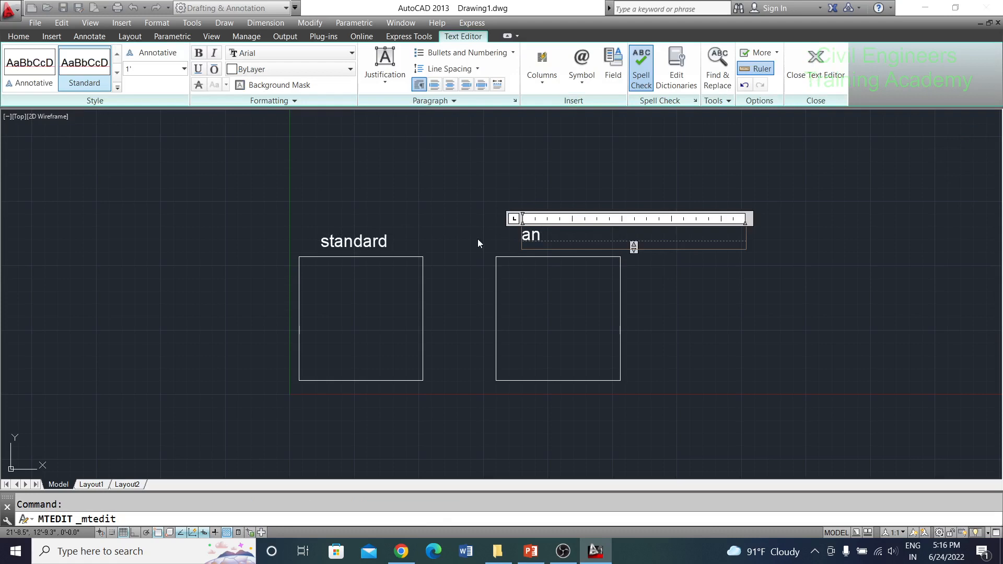
text(notative)
key(Return)
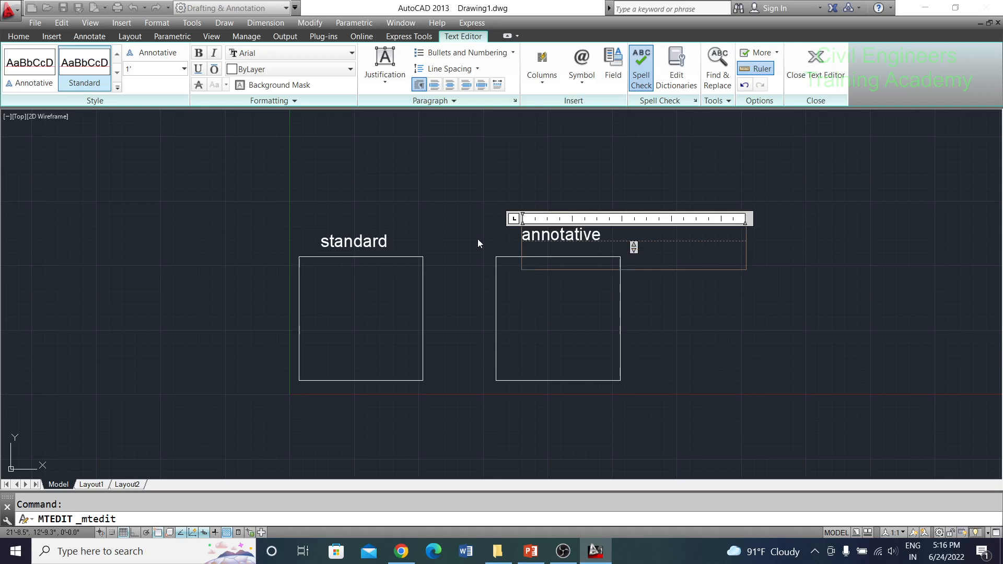
click(815, 62)
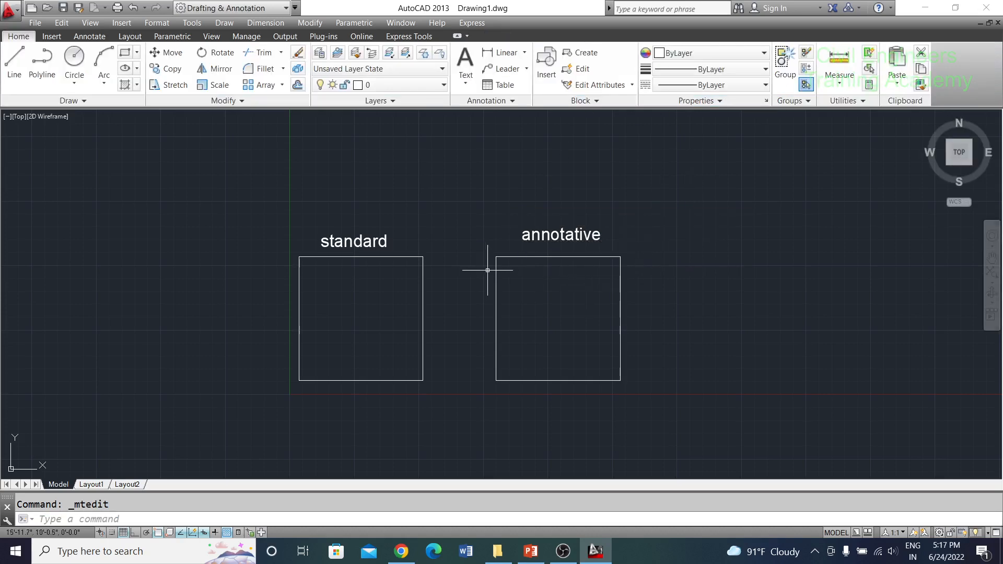
Start a hatch with the ANSI31 pattern and pick the inside of the "standard" square as its area
scroll(445, 339, down, 3)
scroll(445, 339, up, 3)
middle_drag(647, 291, 481, 347)
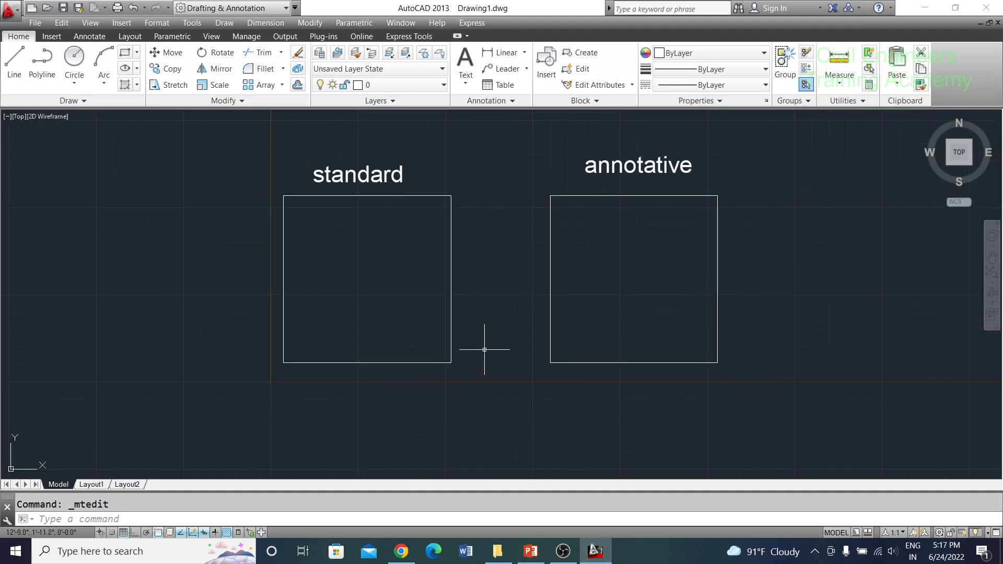
middle_drag(620, 262, 571, 291)
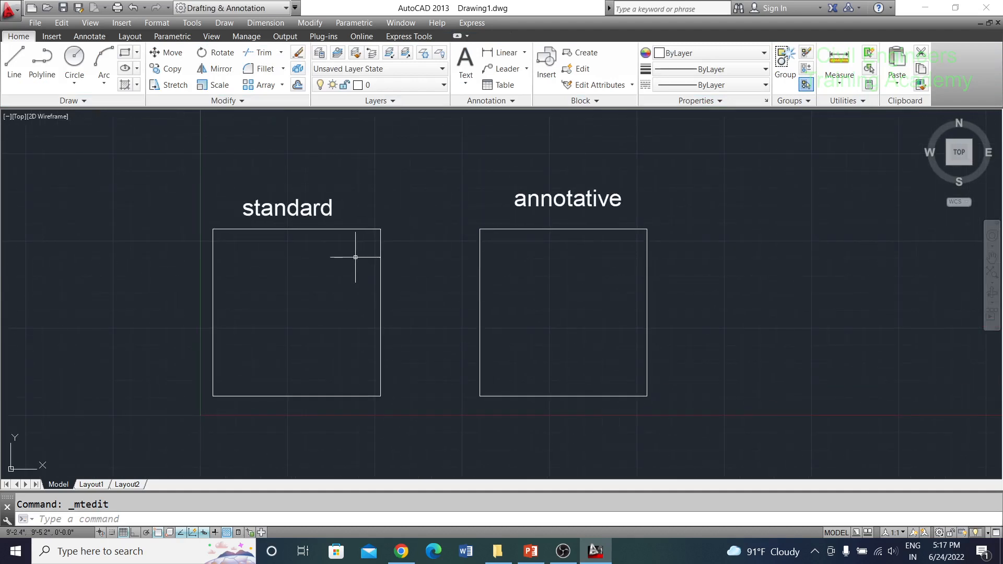
middle_drag(361, 242, 414, 240)
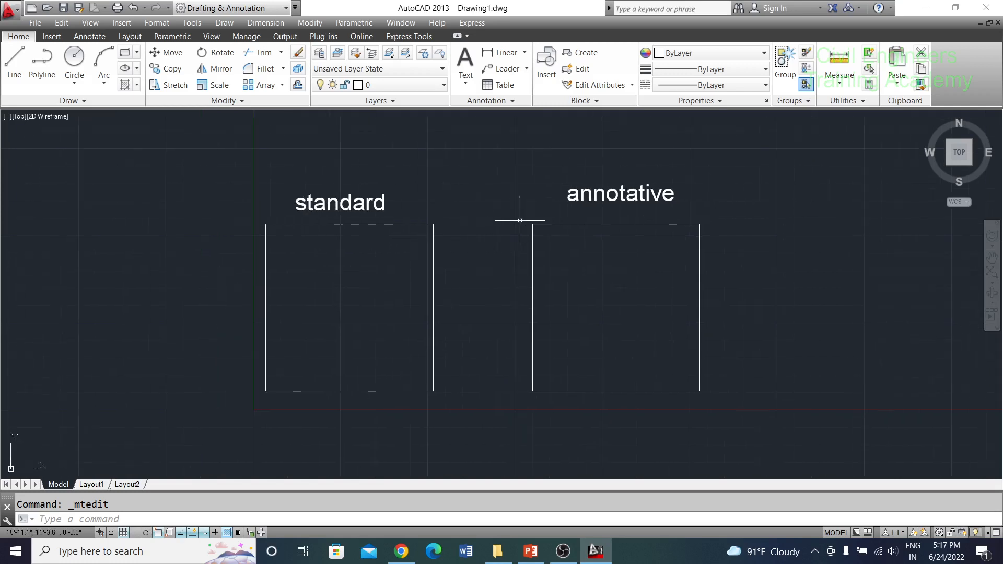
text(h)
key(Return)
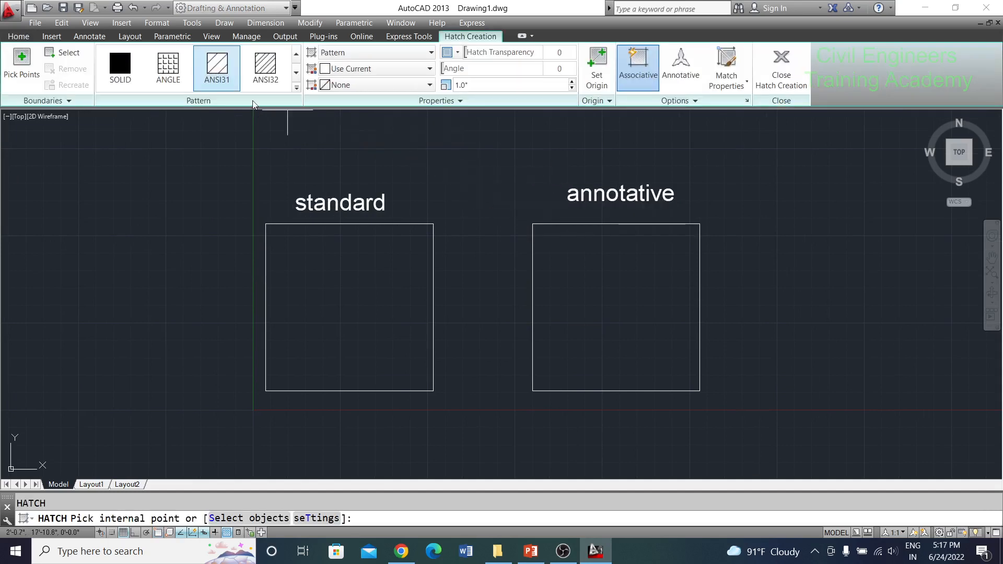
click(216, 72)
click(363, 320)
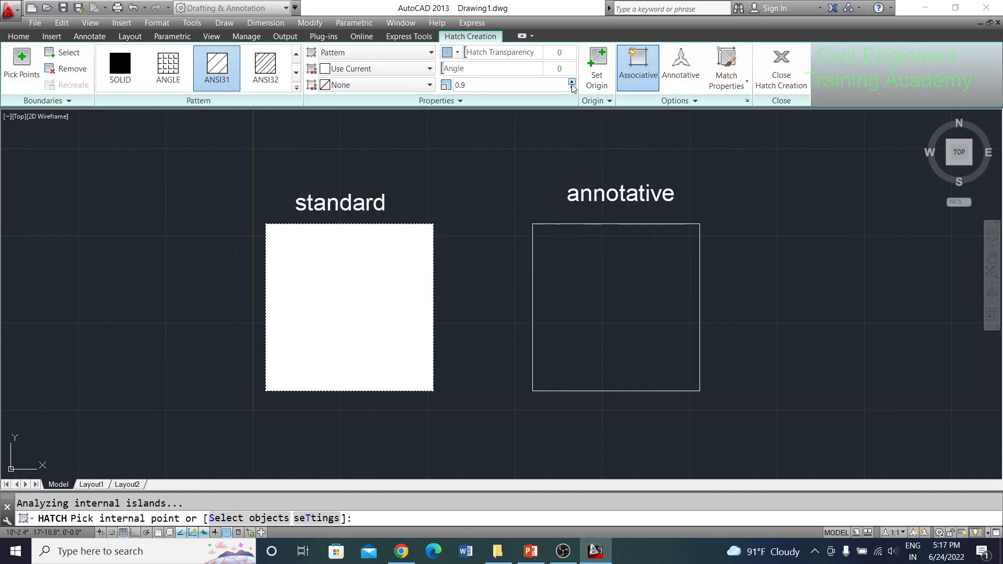
Raise the hatch pattern scale to 34 for the "standard" square and finish the hatch
click(572, 83)
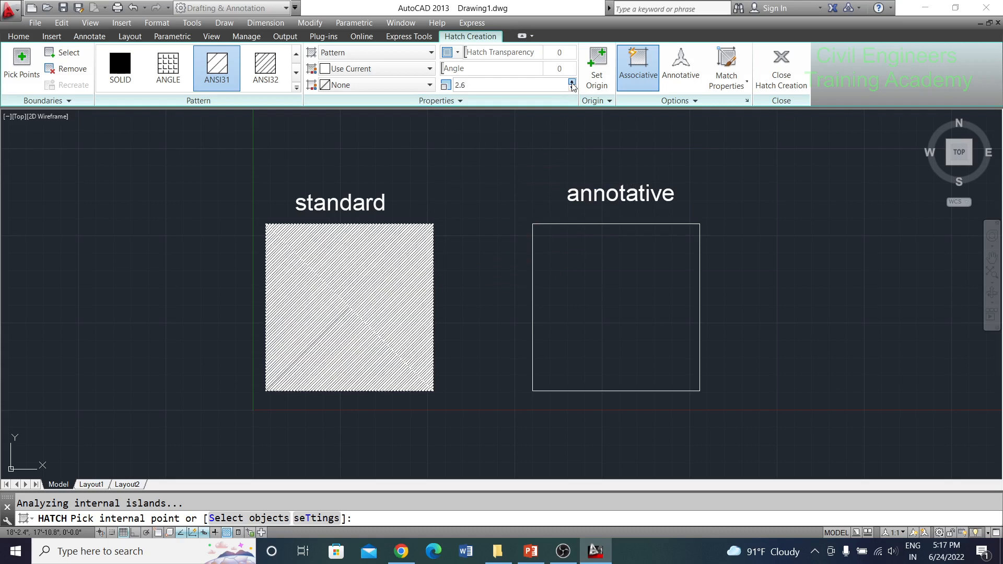
click(572, 83)
click(572, 84)
click(572, 83)
click(572, 83)
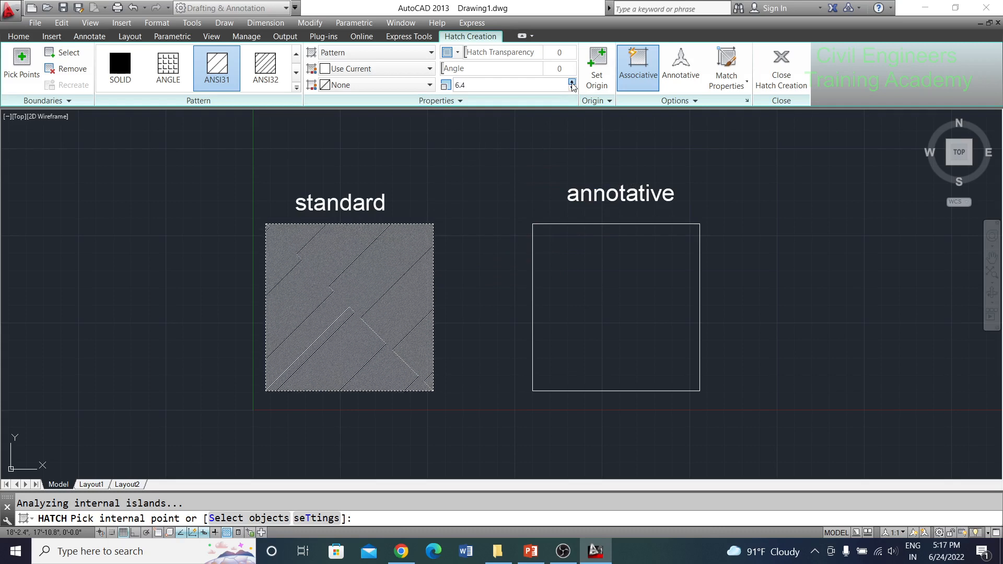
click(572, 83)
click(571, 83)
click(572, 83)
click(572, 83)
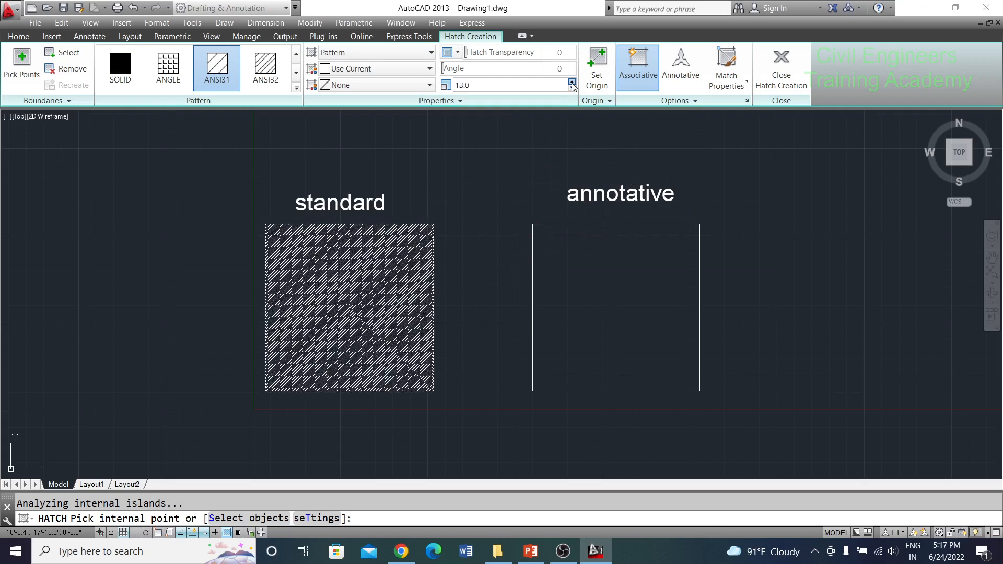
click(572, 83)
click(572, 83)
click(571, 84)
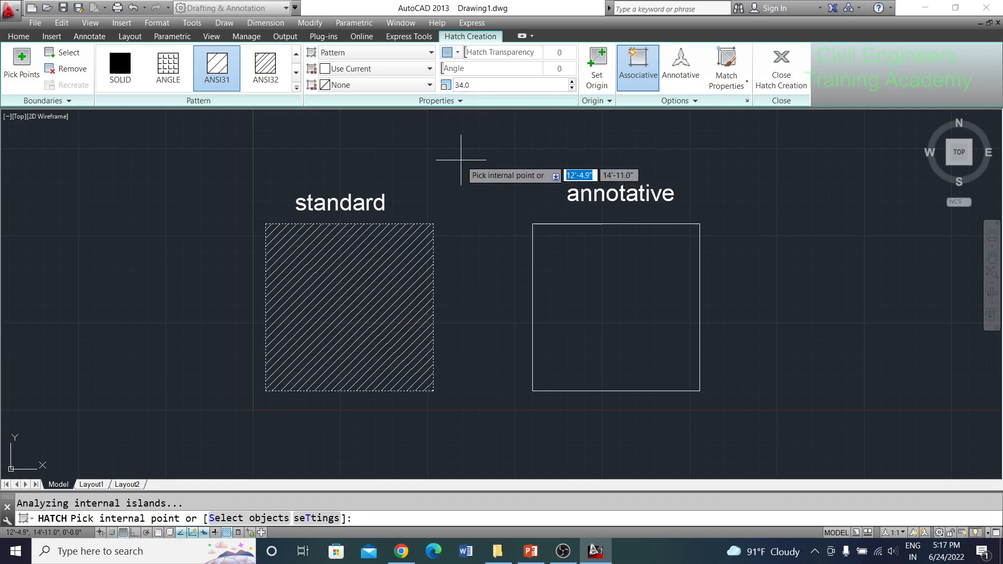
key(Return)
Apply an ANSI31 hatch at scale 34 to the inside of the "annotative" square
scroll(400, 307, up, 4)
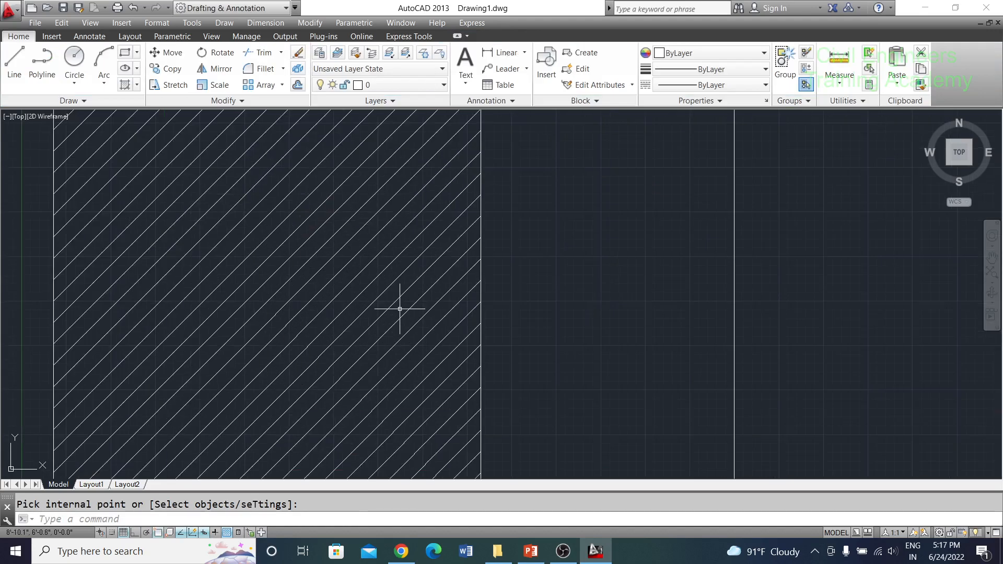
scroll(400, 307, down, 2)
scroll(311, 264, down, 4)
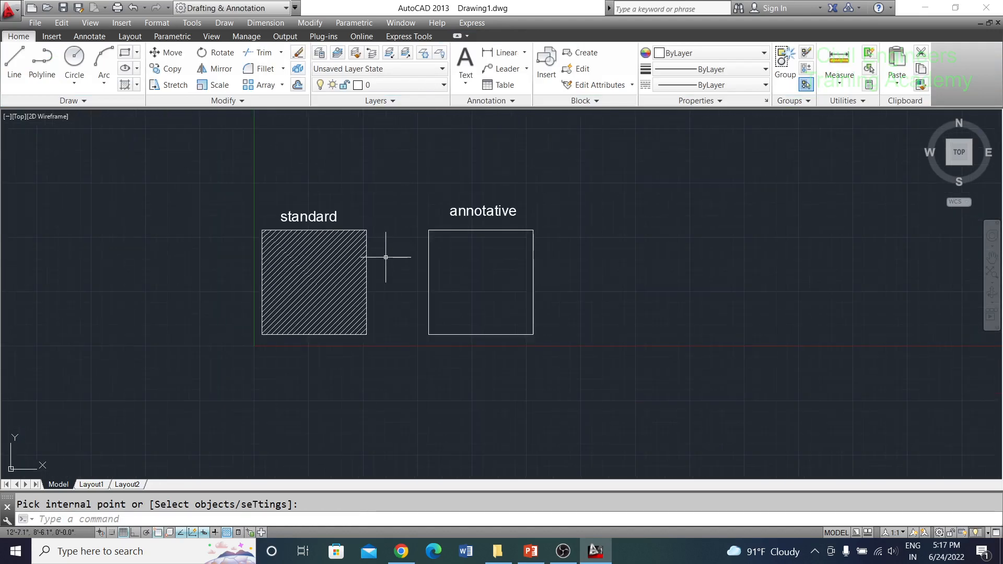
scroll(385, 256, up, 2)
middle_drag(553, 263, 499, 268)
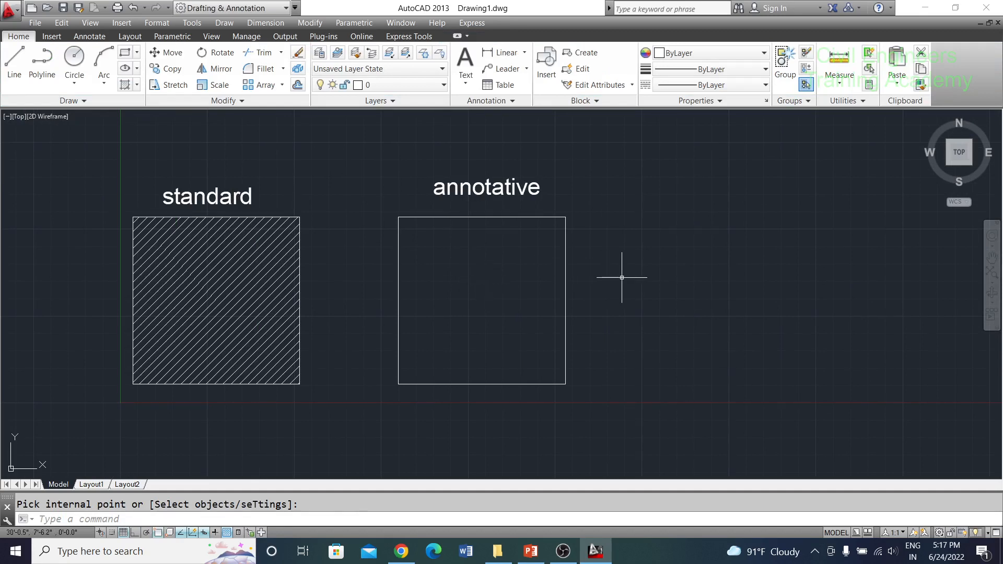
text(h)
key(Return)
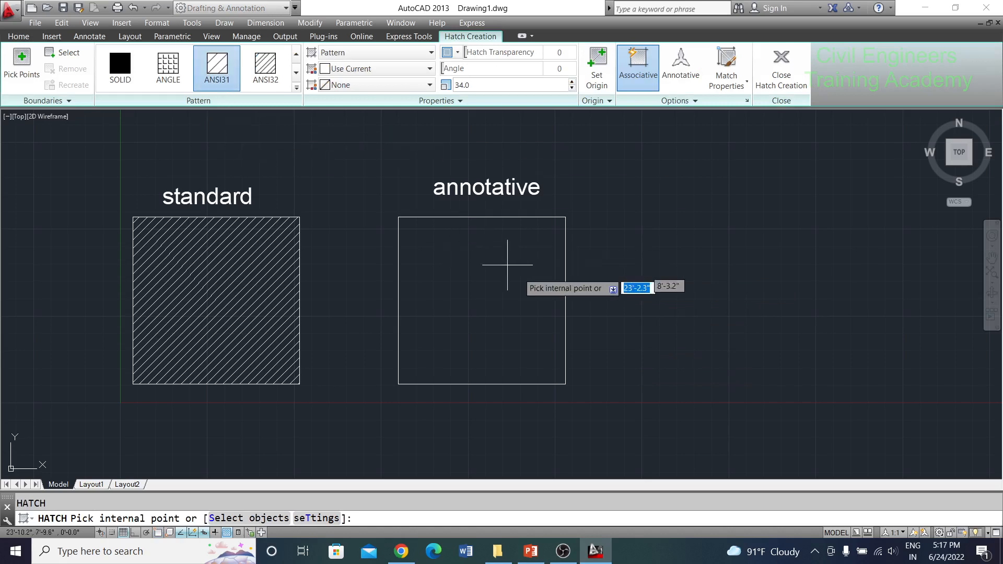
click(516, 273)
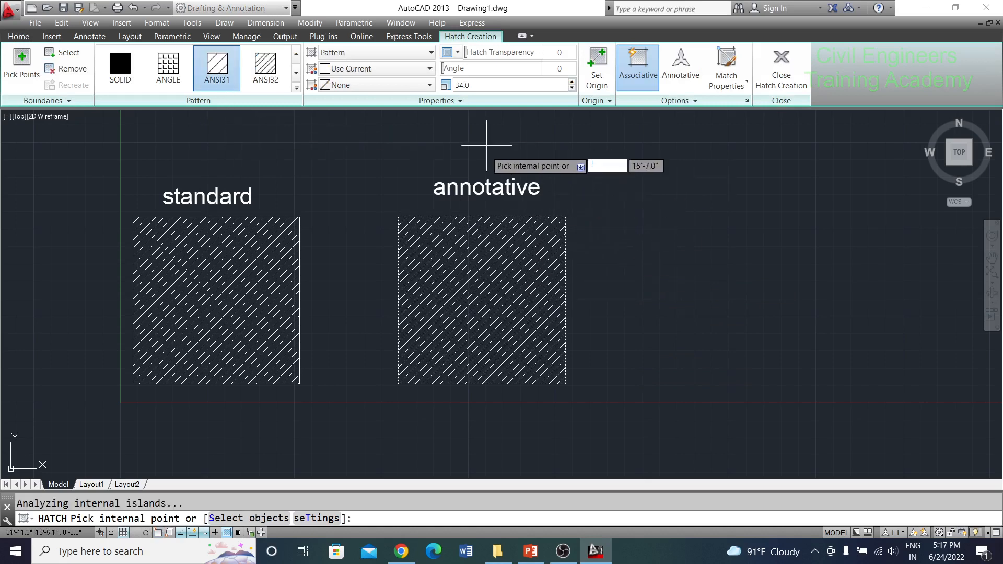
Set the hatch color of the "annotative" square to cyan and finish the hatch
click(374, 68)
click(365, 242)
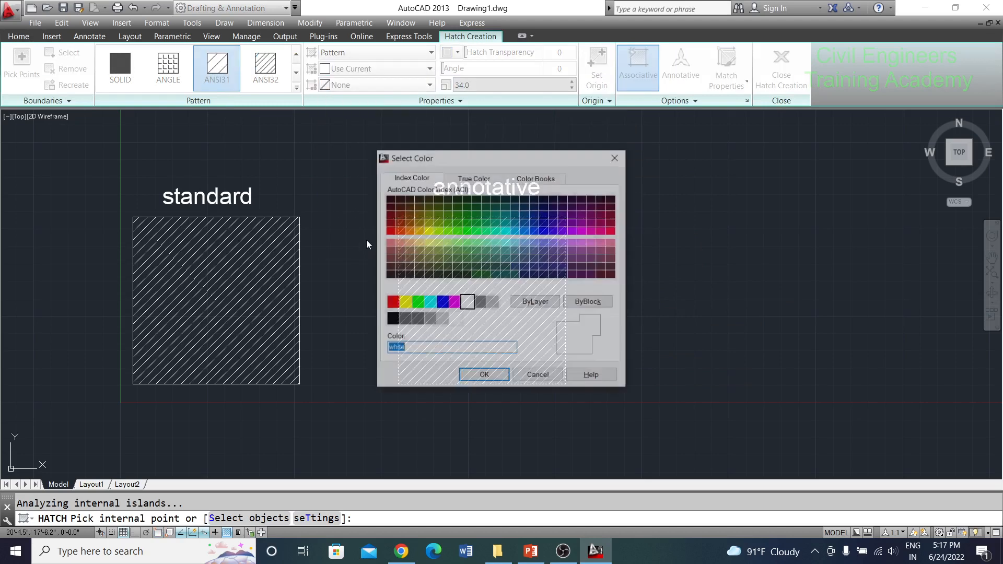
click(429, 302)
click(486, 376)
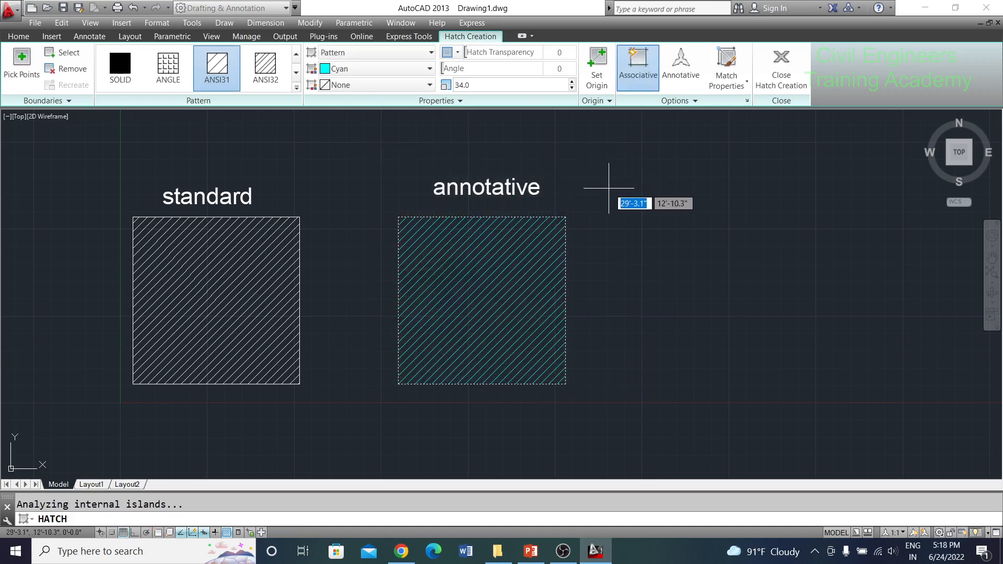
key(Return)
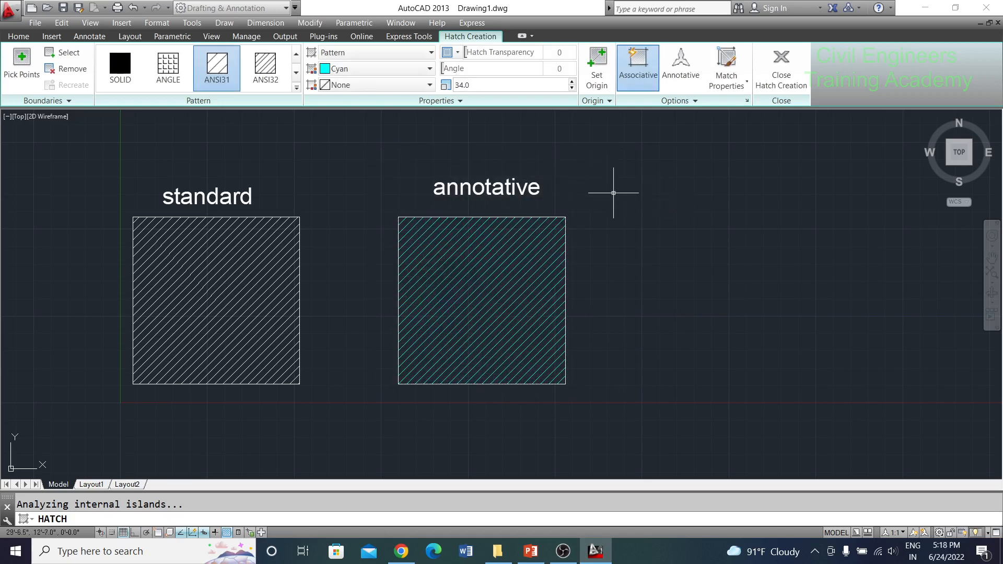
Make Standard the current dimension style and close the Dimension Style Manager
scroll(614, 193, down, 2)
scroll(340, 232, up, 2)
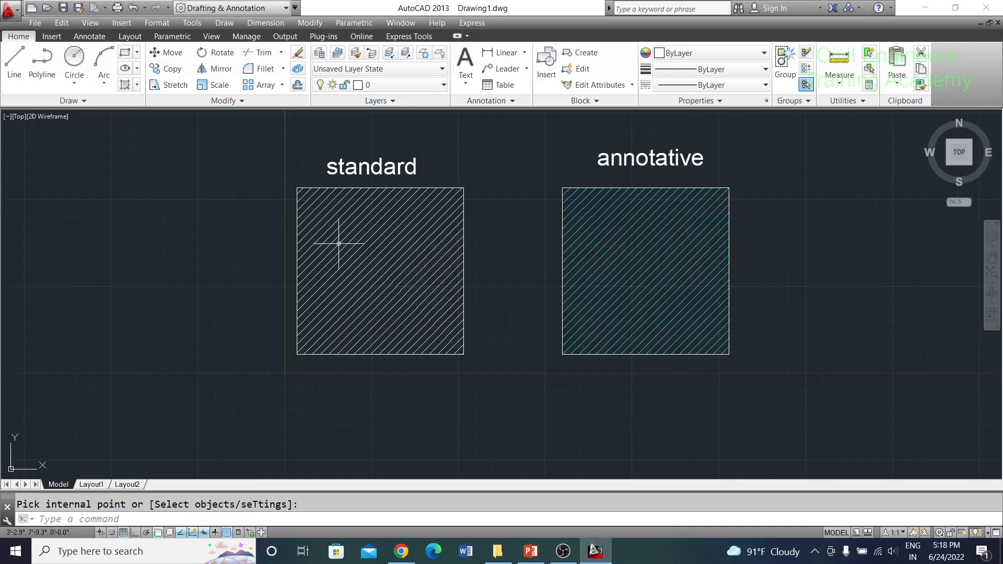
scroll(505, 224, down, 2)
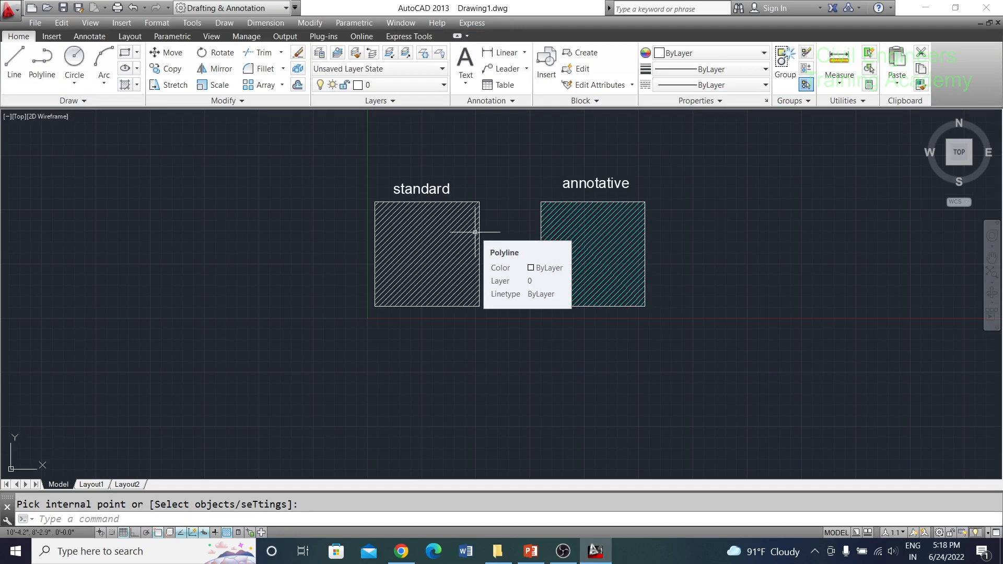
scroll(369, 215, up, 3)
scroll(394, 208, down, 2)
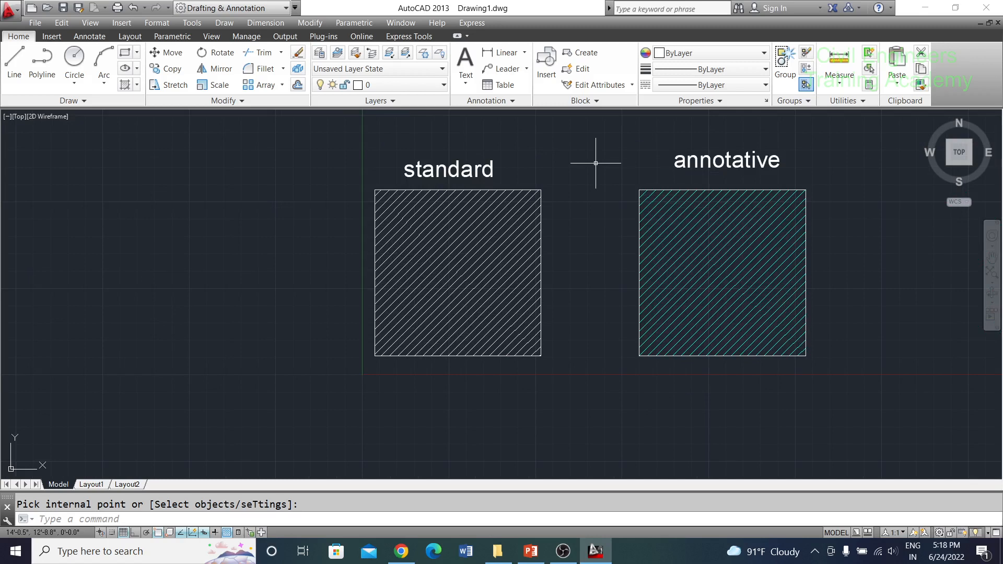
text(d)
key(Return)
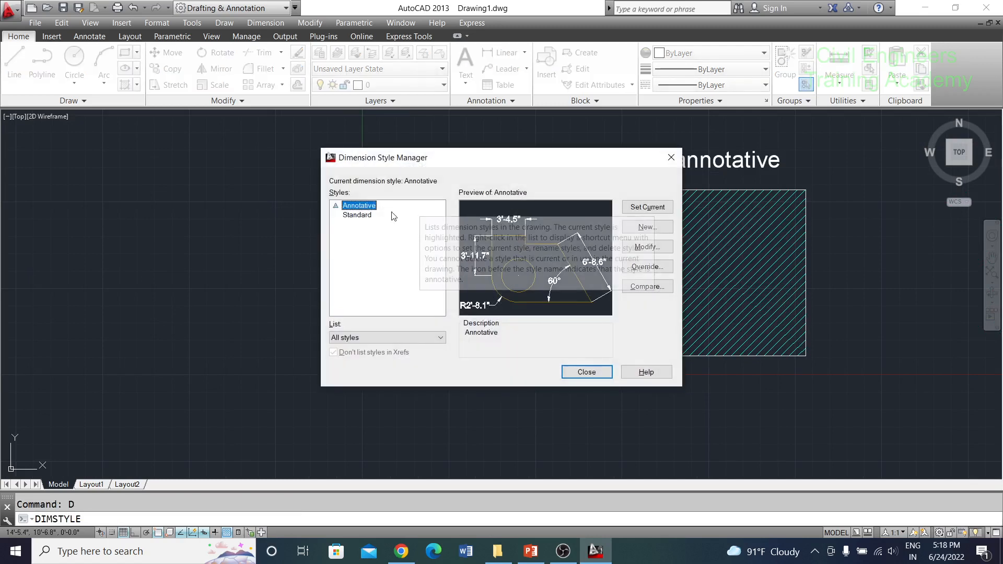
click(364, 216)
click(649, 207)
click(579, 371)
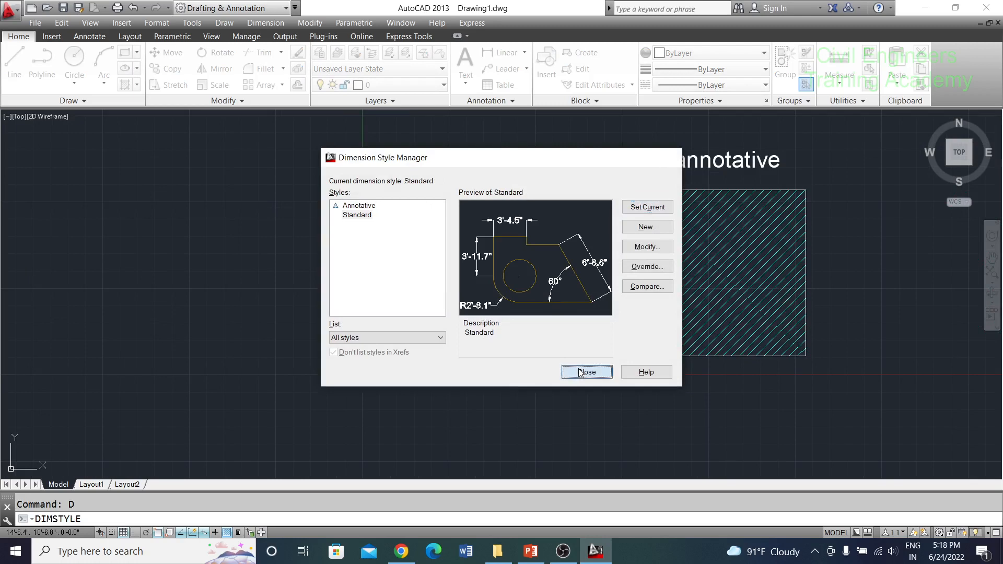
Add linear dimensions to the left and bottom edges of the "standard" square, placing them outside the square
click(502, 52)
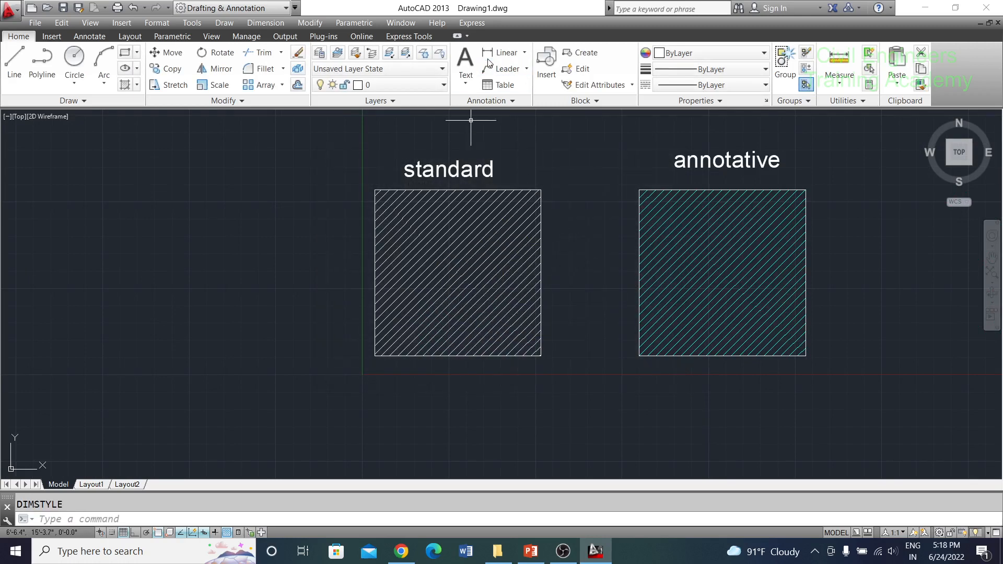
click(374, 190)
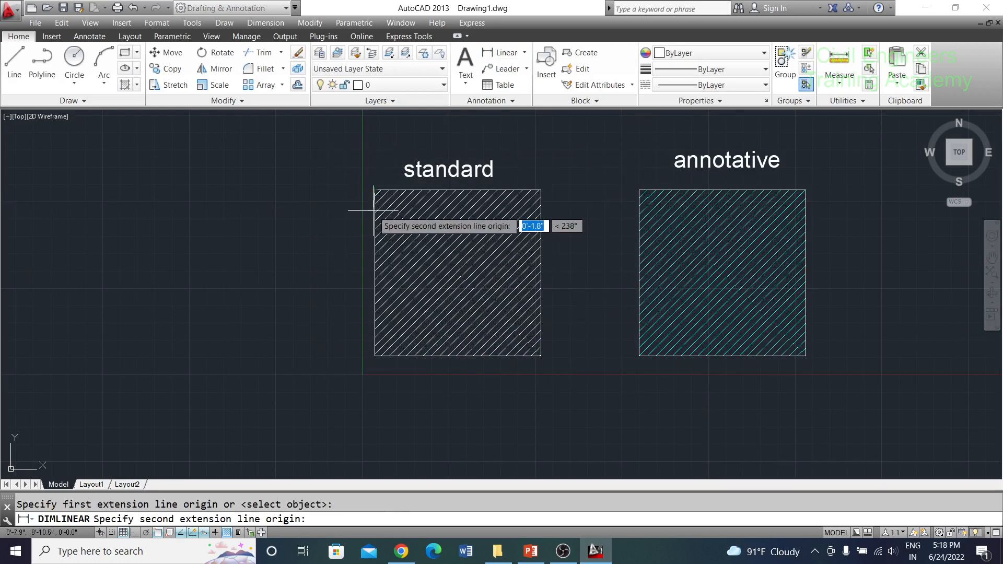
click(374, 355)
click(315, 335)
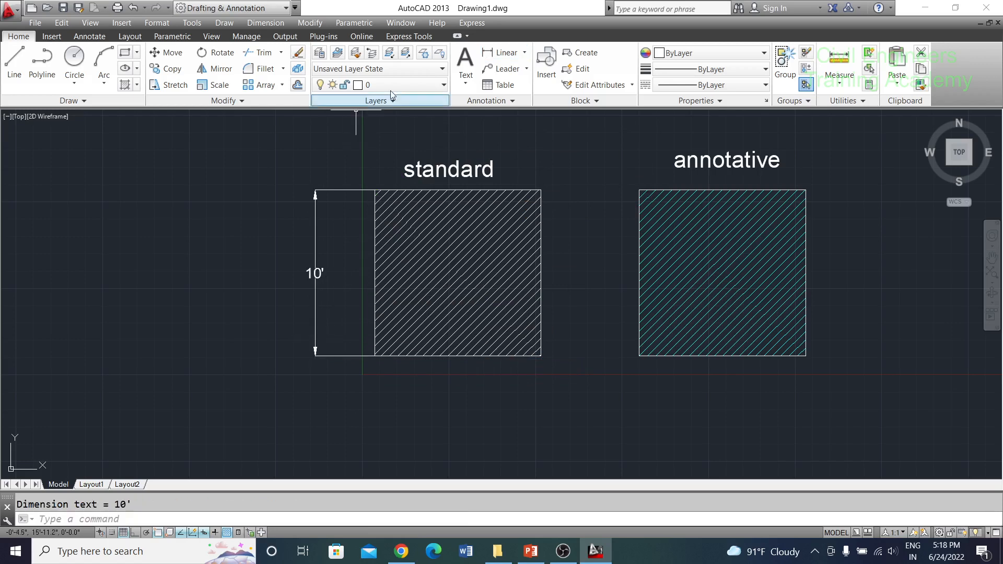
click(503, 52)
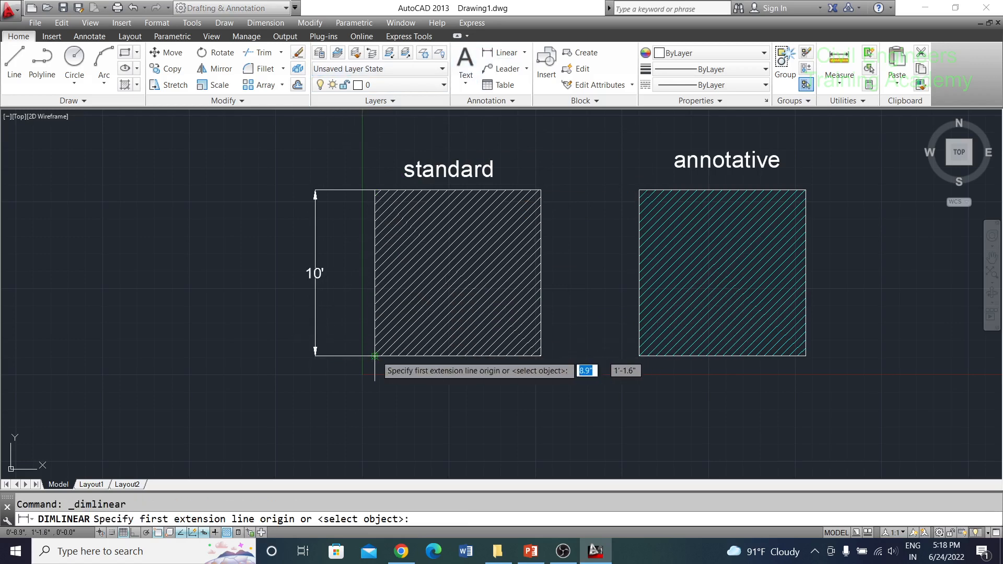
click(375, 356)
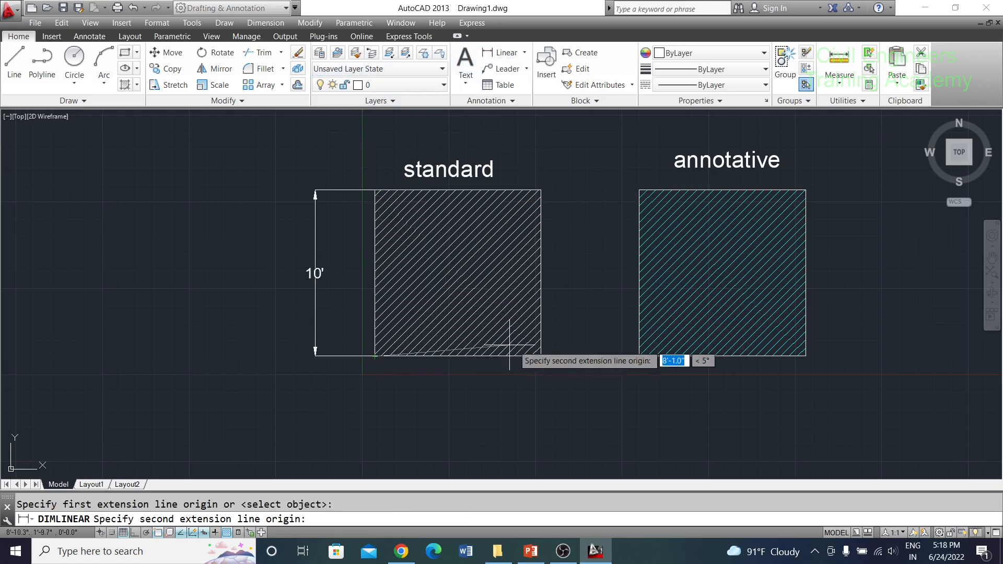
click(540, 355)
click(522, 403)
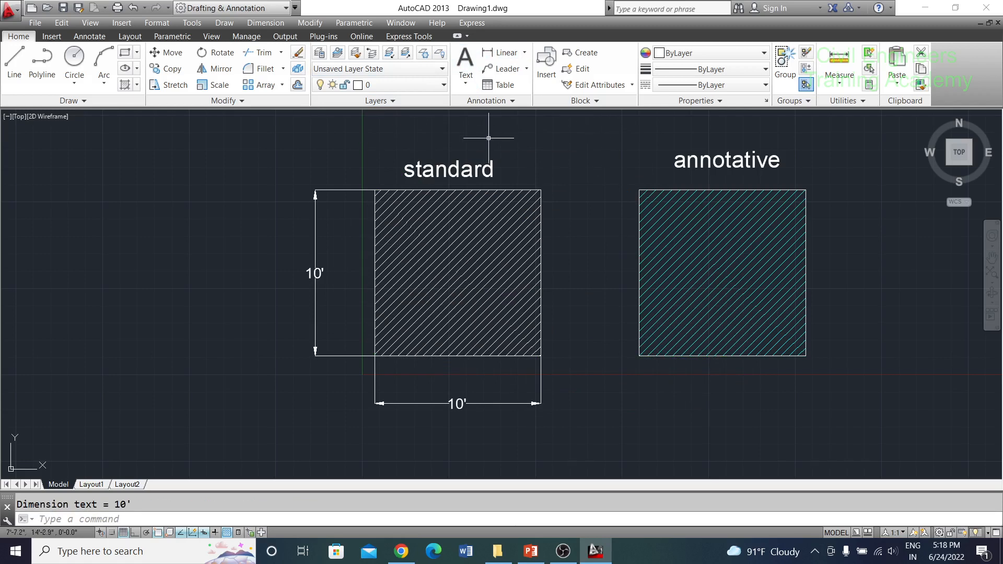
Open the "standard" label for editing, check its text style and height, and close the text editor
scroll(540, 176, down, 2)
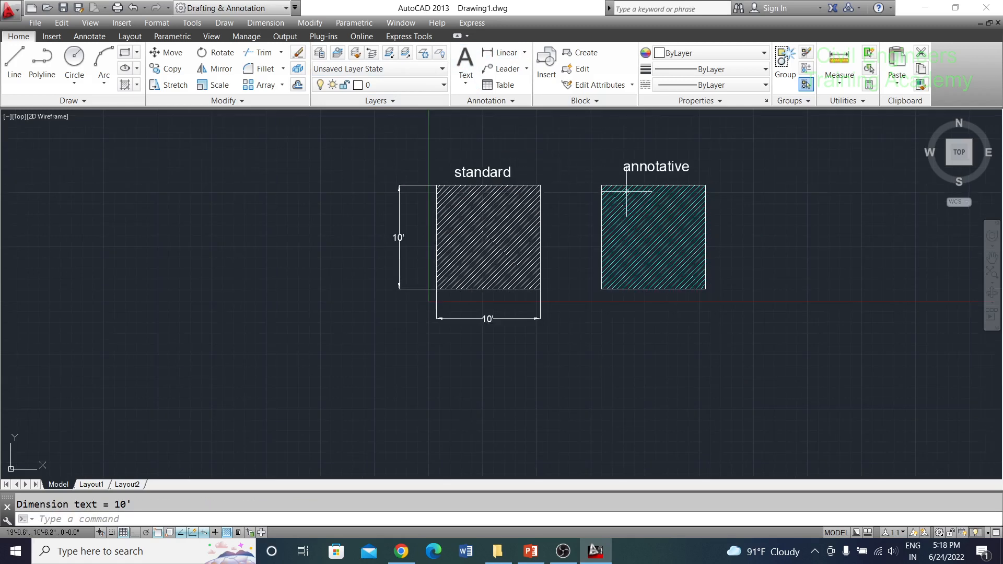
scroll(605, 190, up, 4)
scroll(531, 174, down, 2)
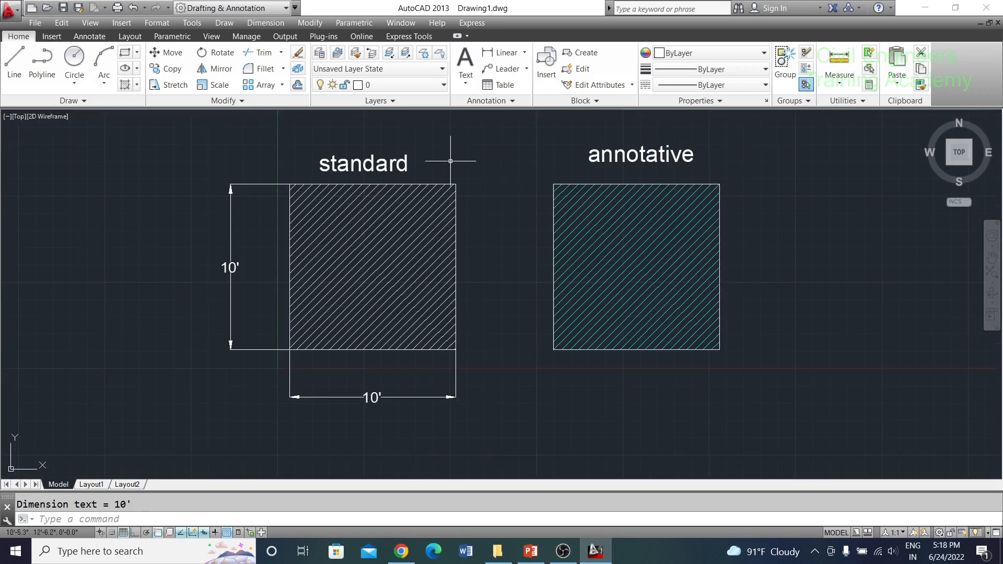
middle_drag(450, 161, 488, 177)
scroll(488, 177, down, 2)
scroll(441, 179, up, 2)
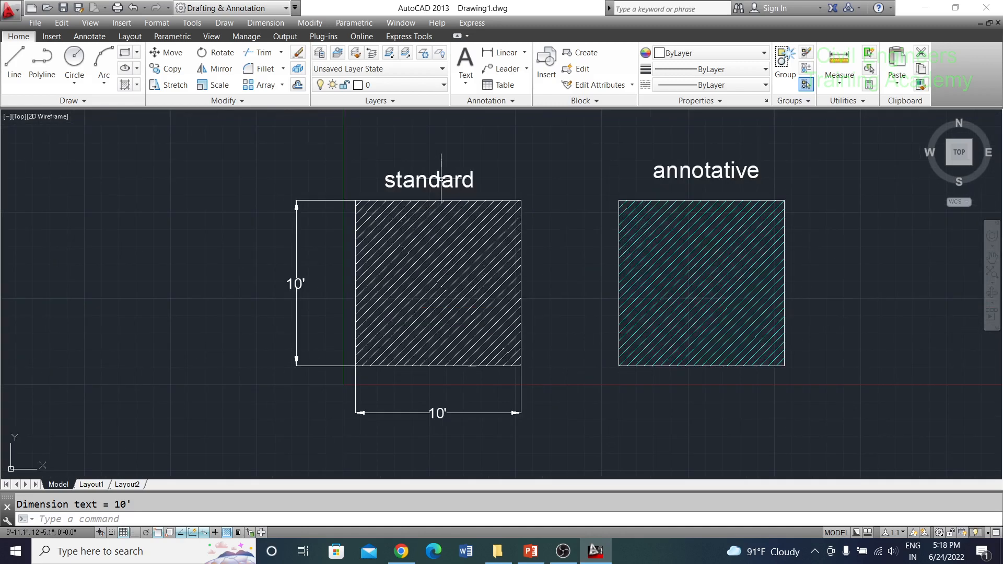
double_click(441, 178)
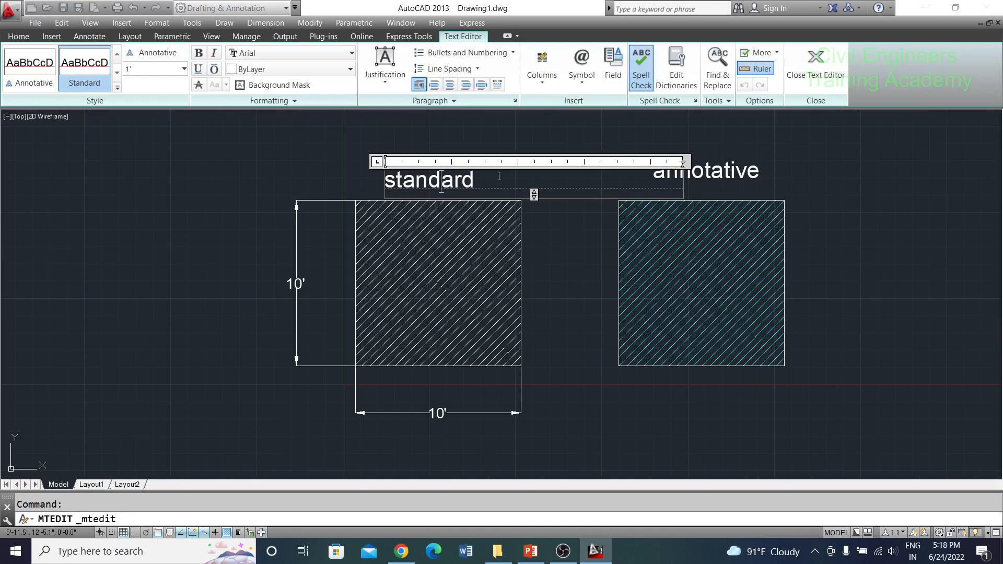
drag(499, 176, 299, 169)
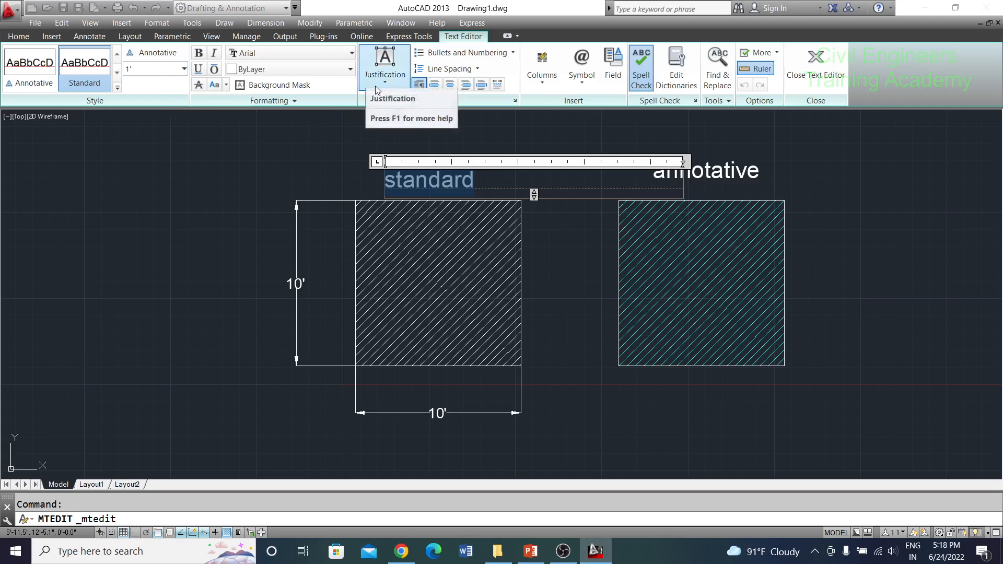
click(359, 124)
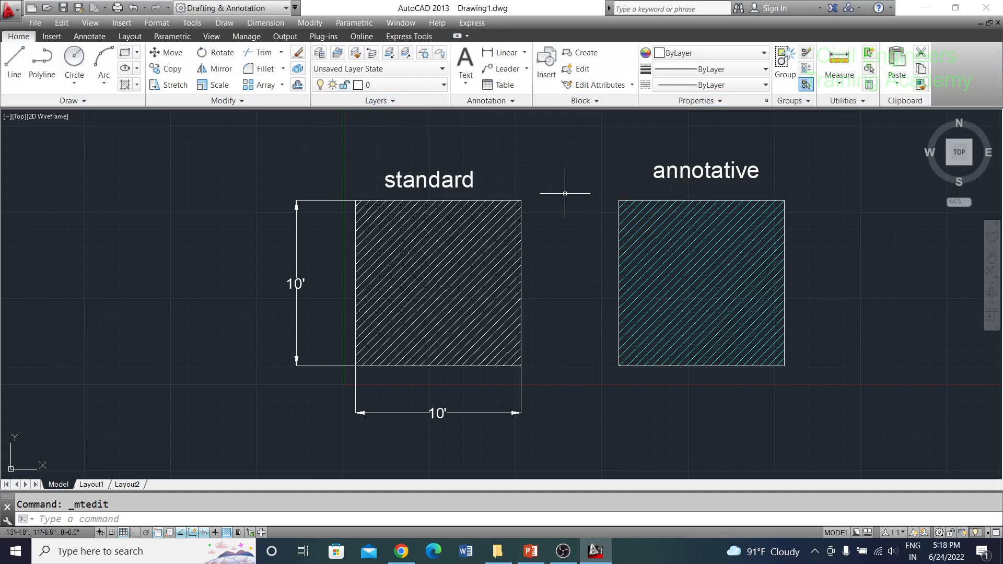
Review the line, arrow and text settings of the Standard dimension style, and close the Dimension Style Manager
text(d)
key(Return)
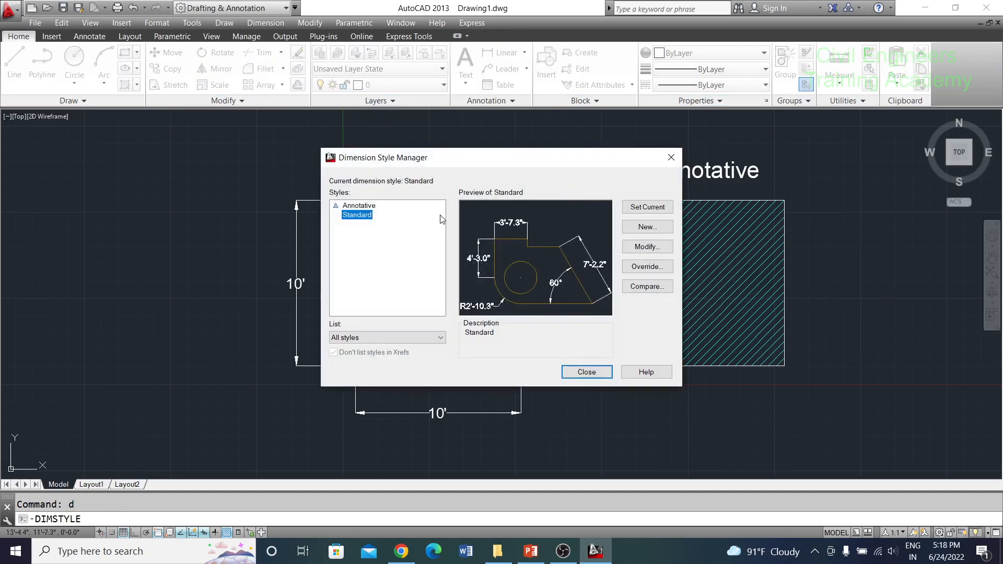
click(666, 248)
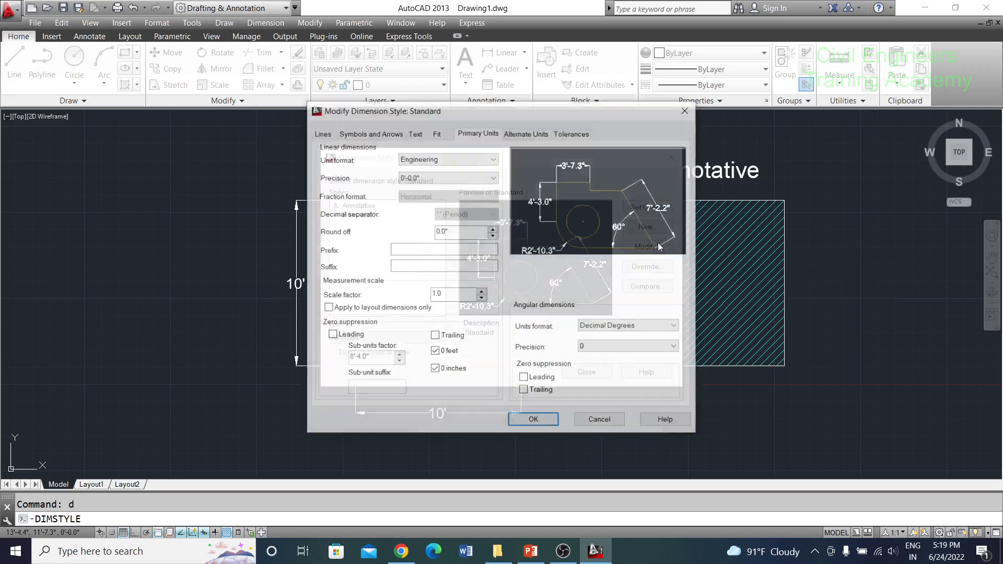
click(330, 137)
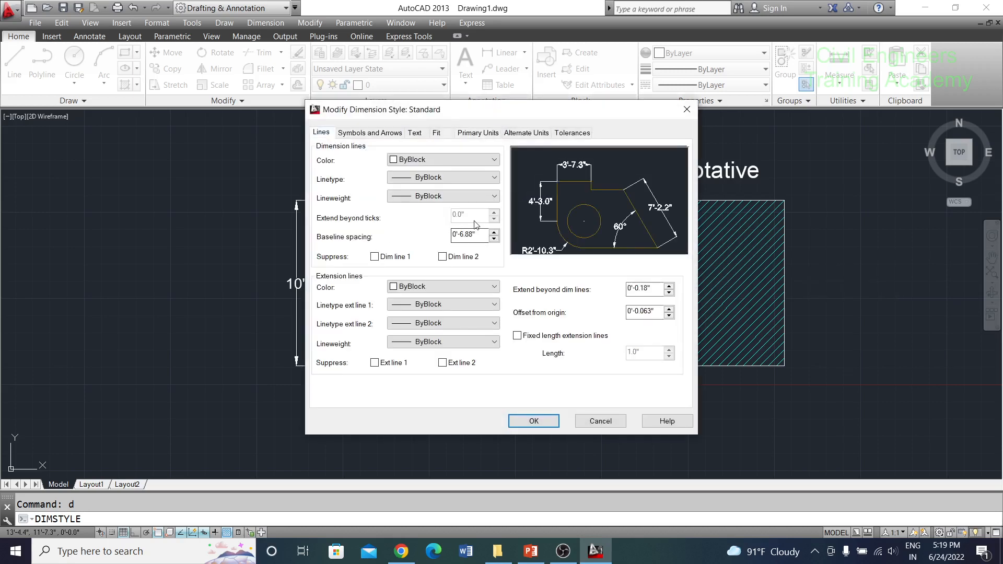
click(366, 133)
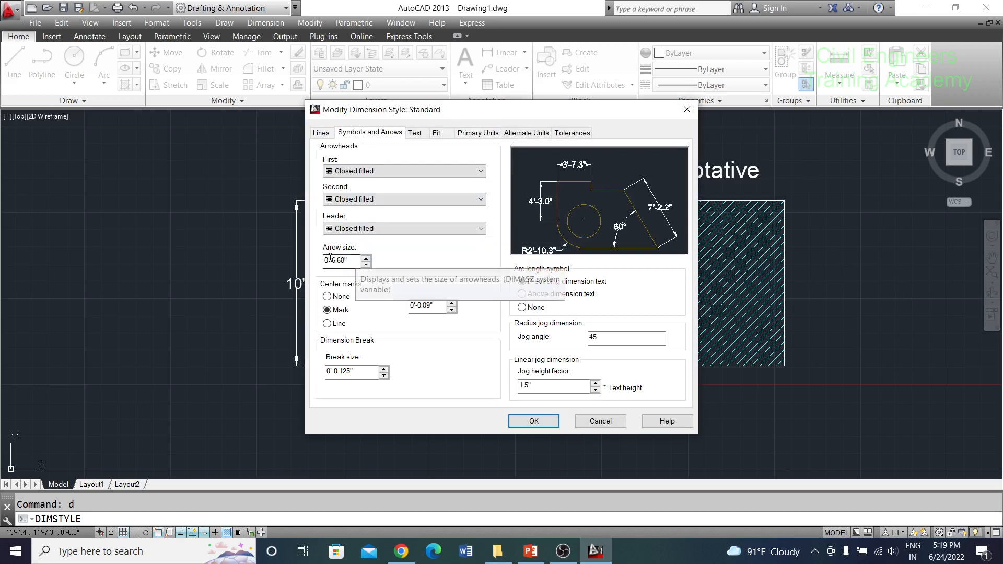
click(417, 134)
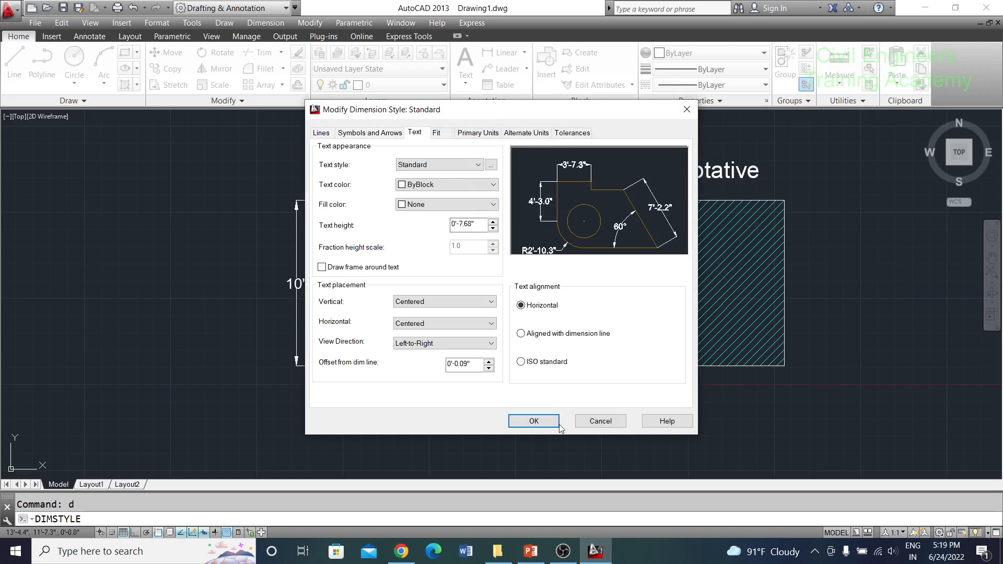
click(533, 421)
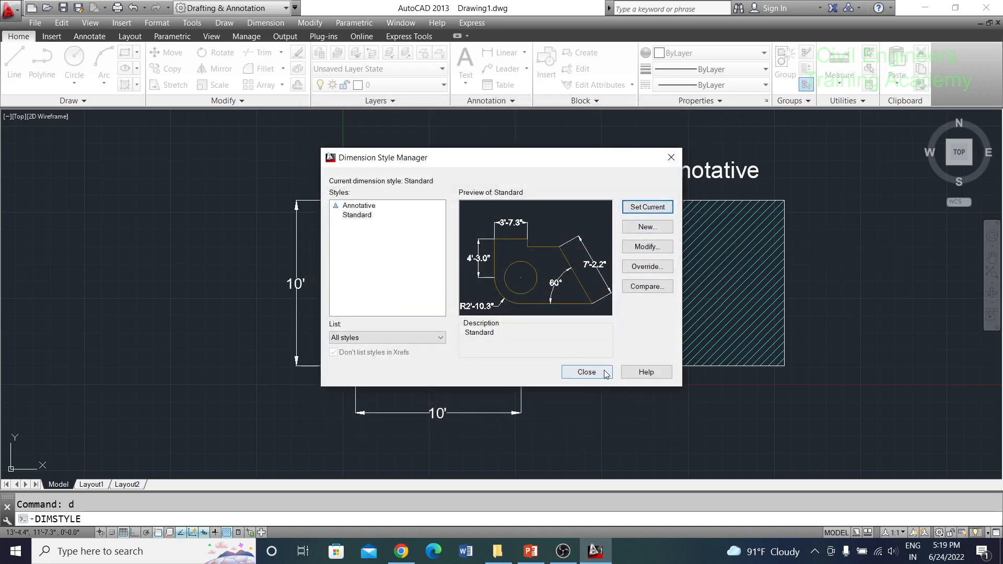
click(586, 372)
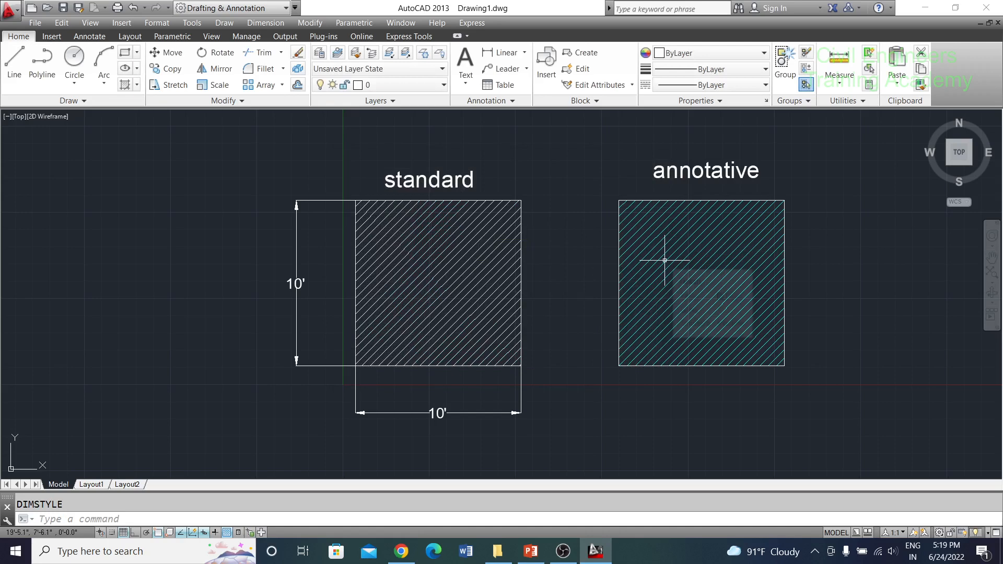
Inspect the hatch properties of the "annotative" square, and deselect the hatch
double_click(664, 260)
click(819, 237)
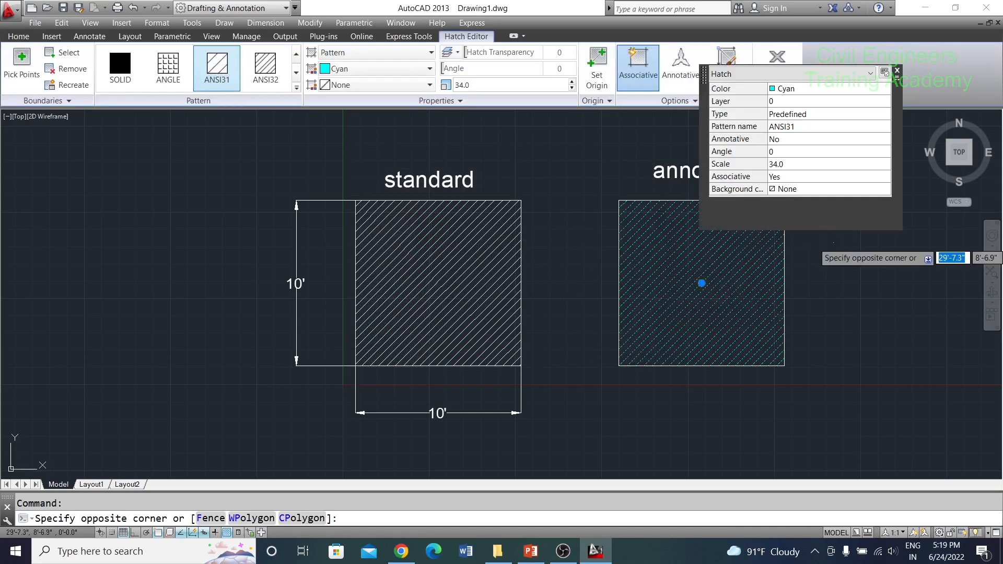
key(Escape)
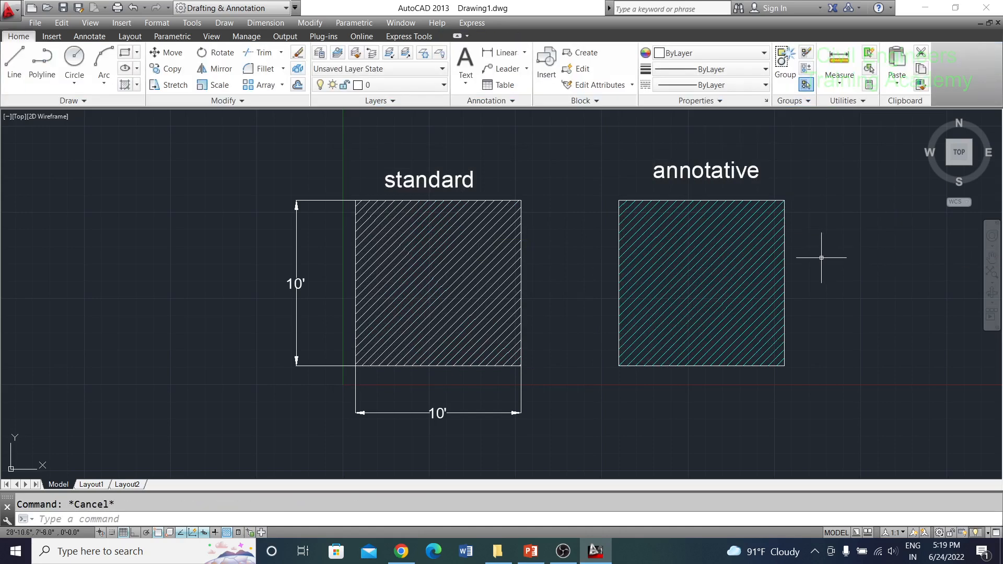
click(776, 226)
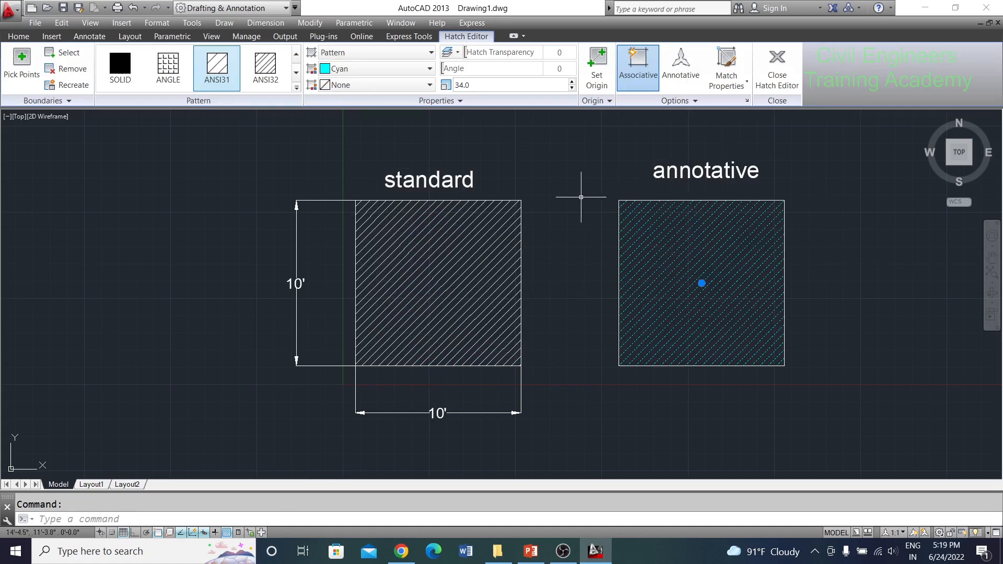
key(Escape)
Inspect the pattern, scale and annotative setting of the hatch in the "standard" square, and deselect it
click(461, 259)
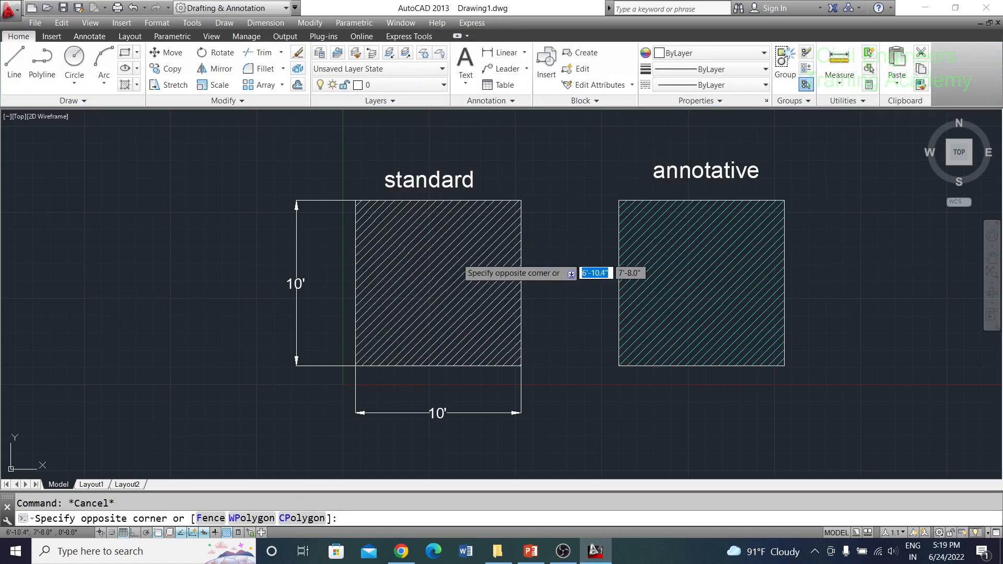
click(447, 252)
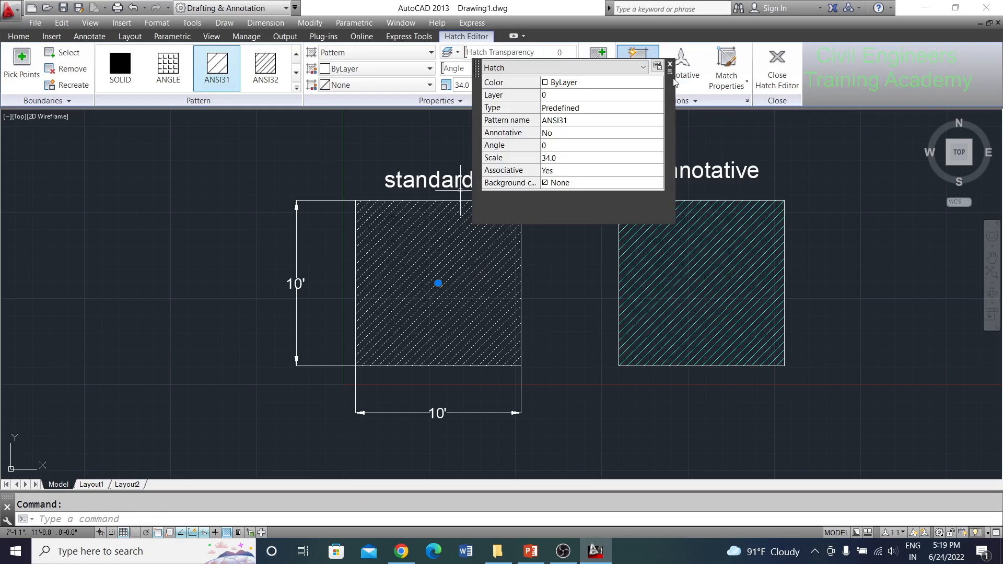
click(671, 65)
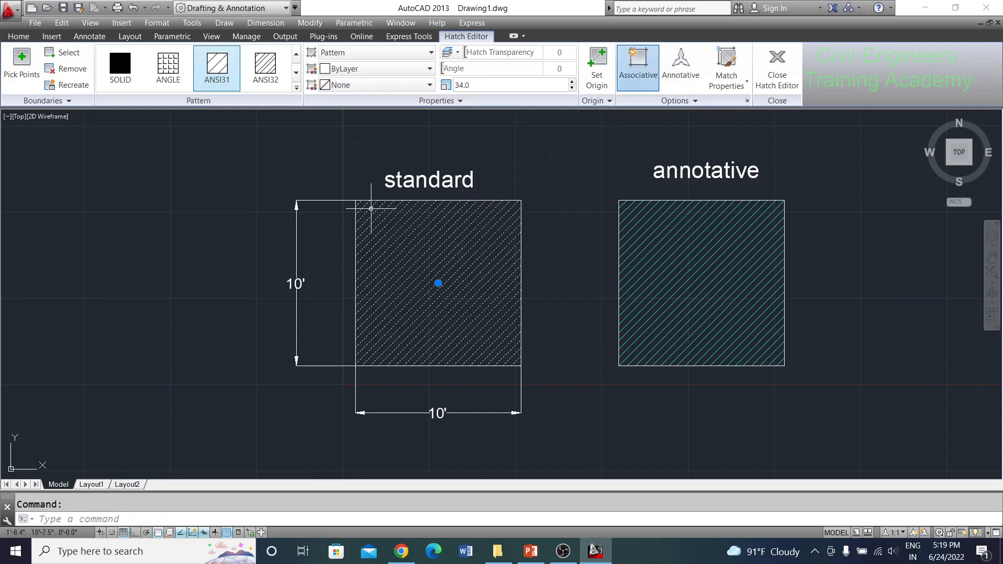
click(219, 78)
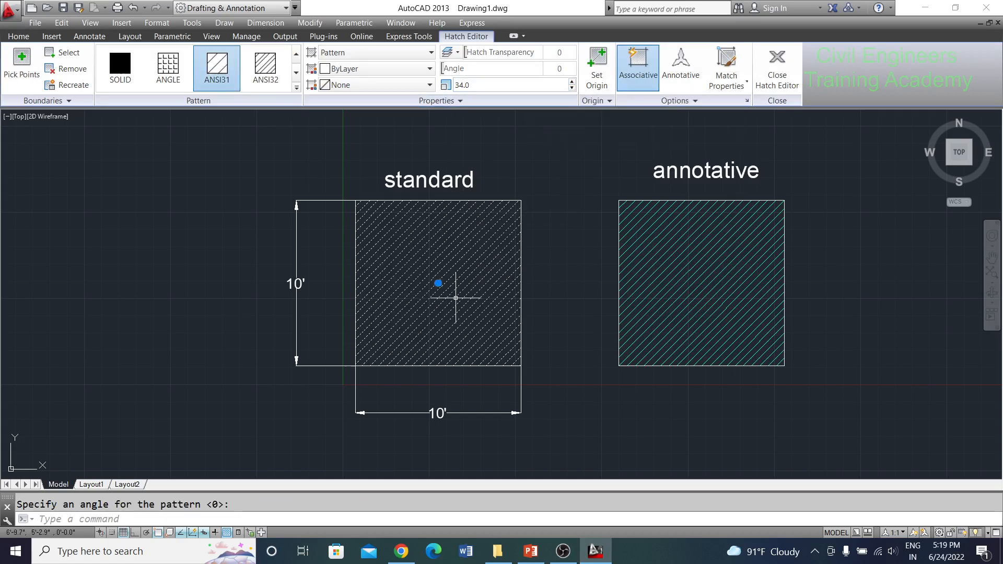
click(572, 83)
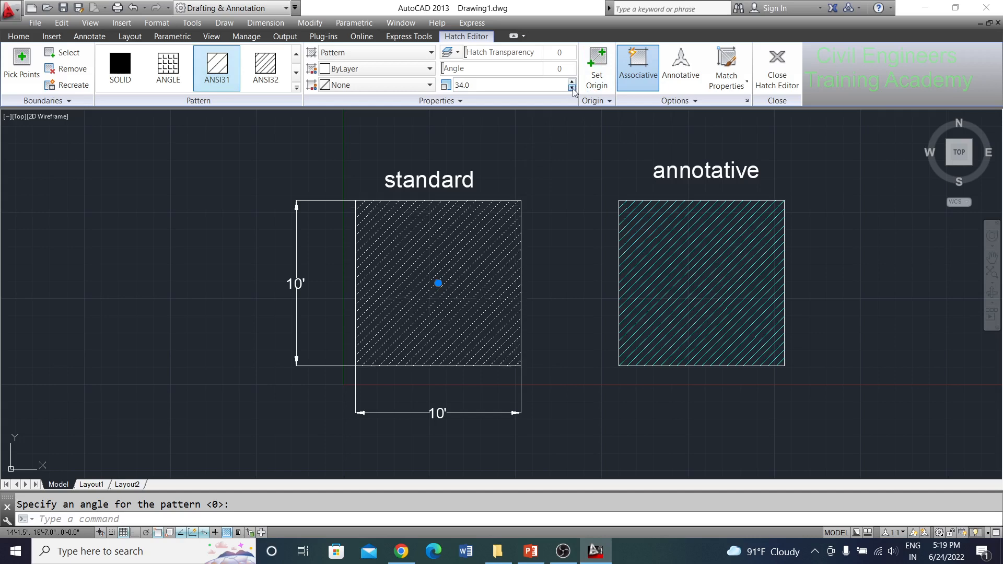
key(Escape)
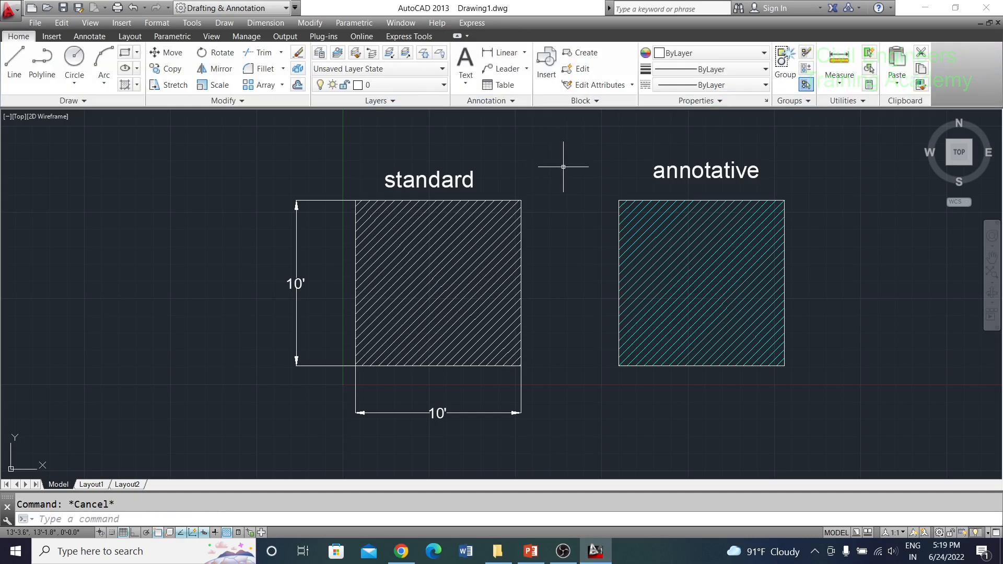
Make the cyan hatch of the "annotative" square annotative and leave the hatch editor
click(696, 246)
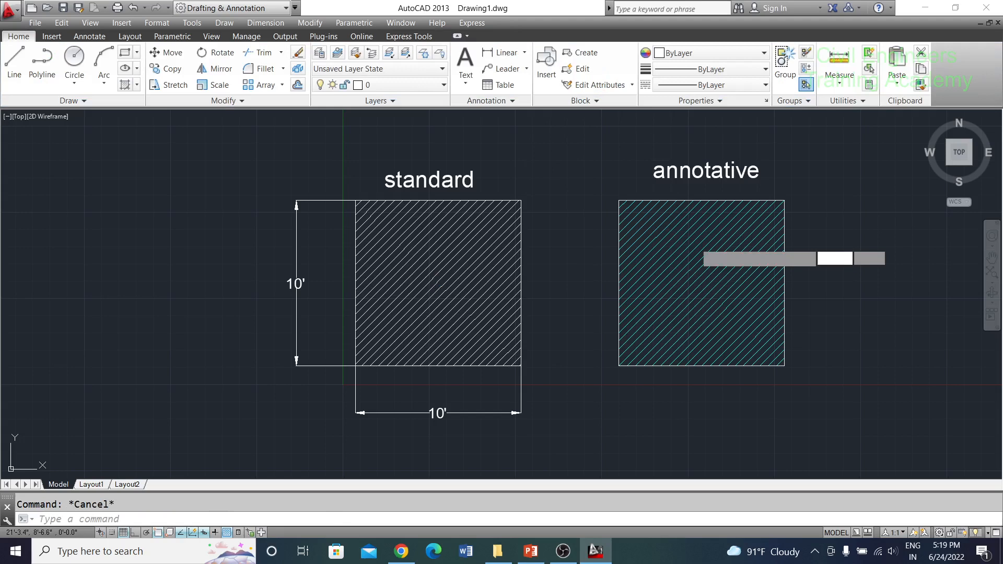
key(Escape)
click(699, 252)
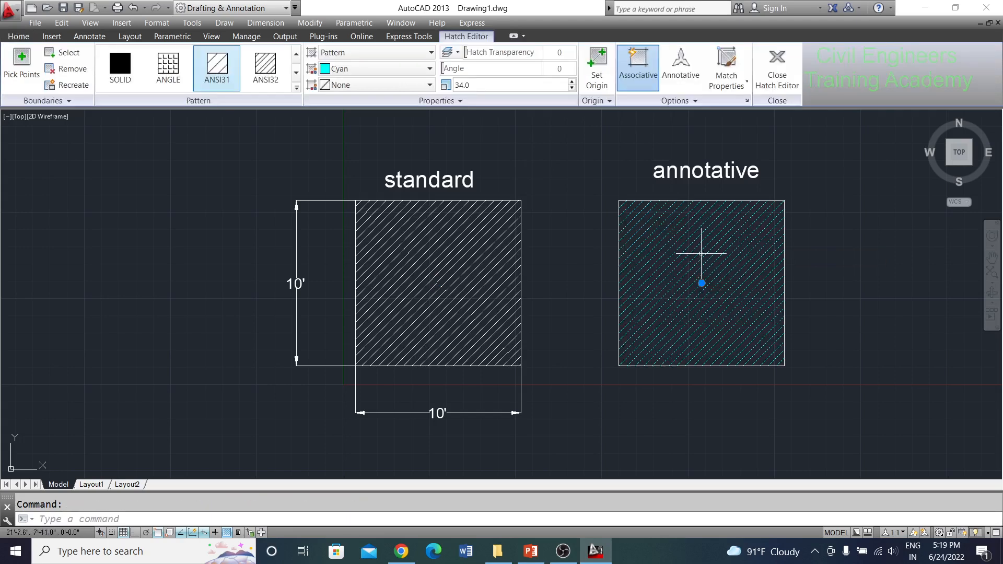
click(682, 75)
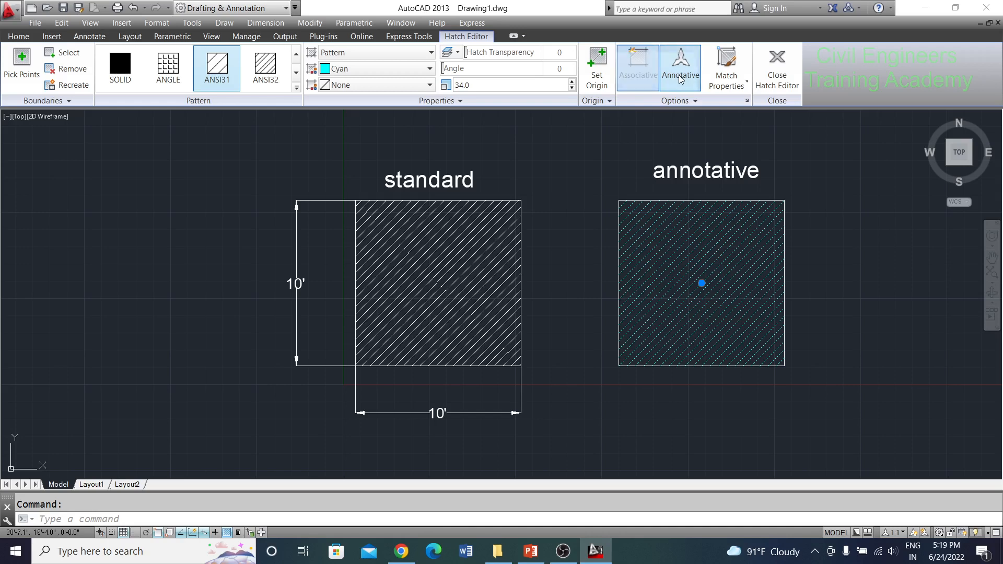
key(Escape)
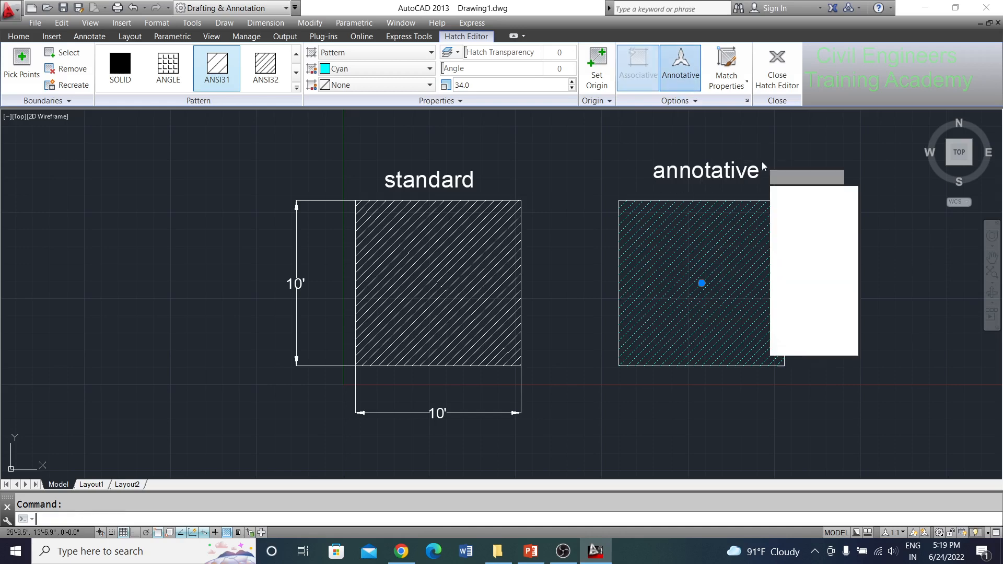
key(Escape)
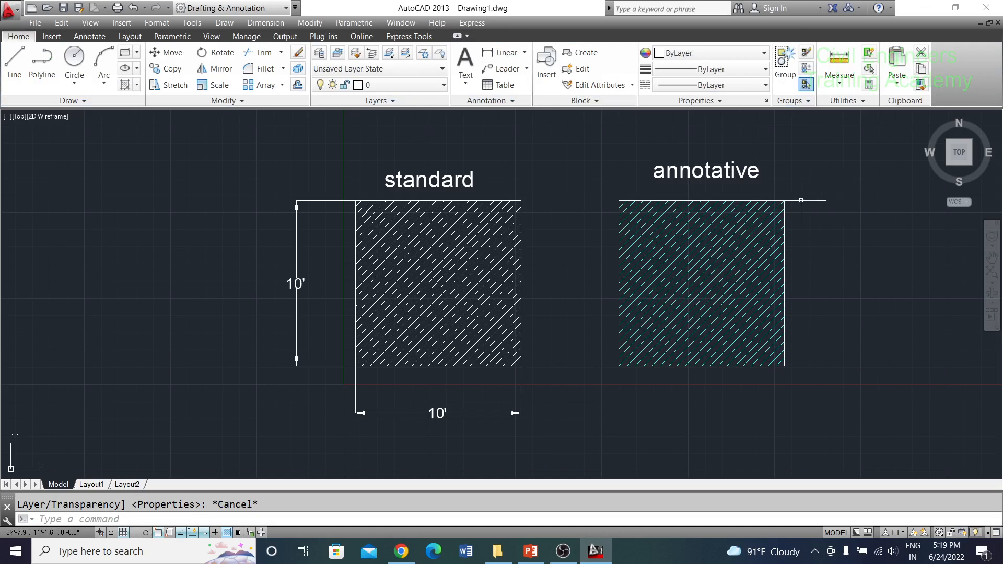
Make the Annotative dimension style current and close the Dimension Style Manager
mouse_move(748, 217)
middle_down()
mouse_move(705, 233)
mouse_move(644, 229)
middle_up()
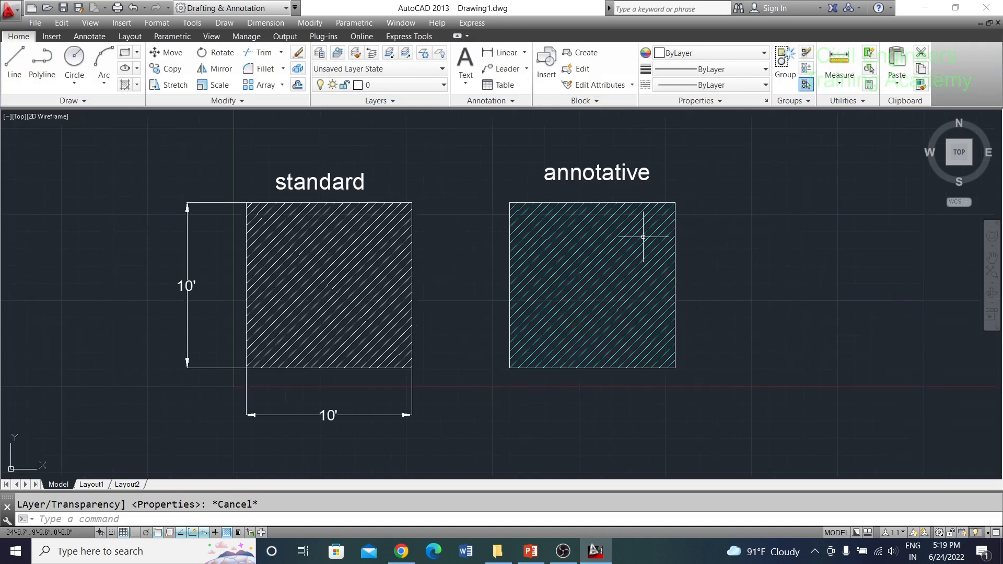
text(d)
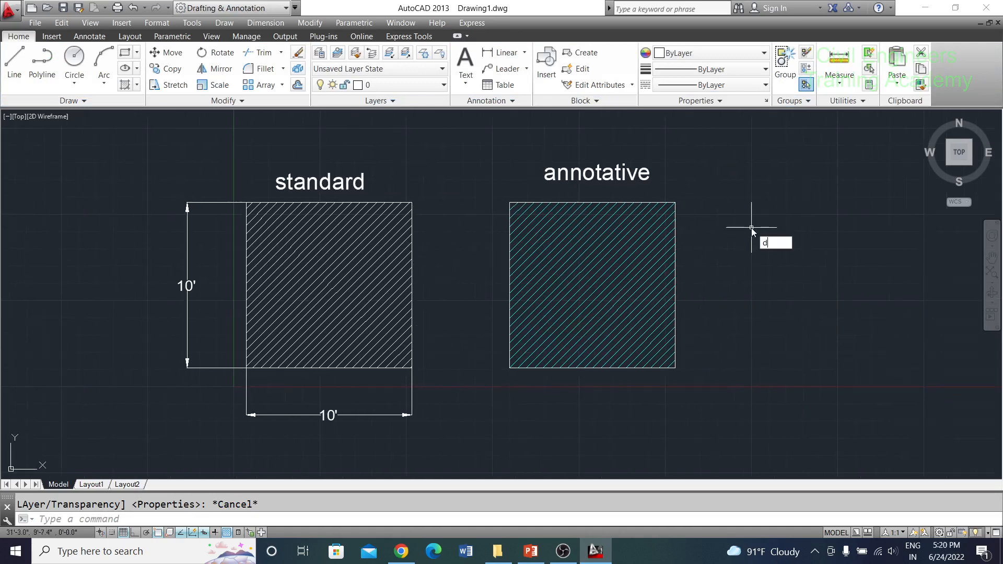
key(Return)
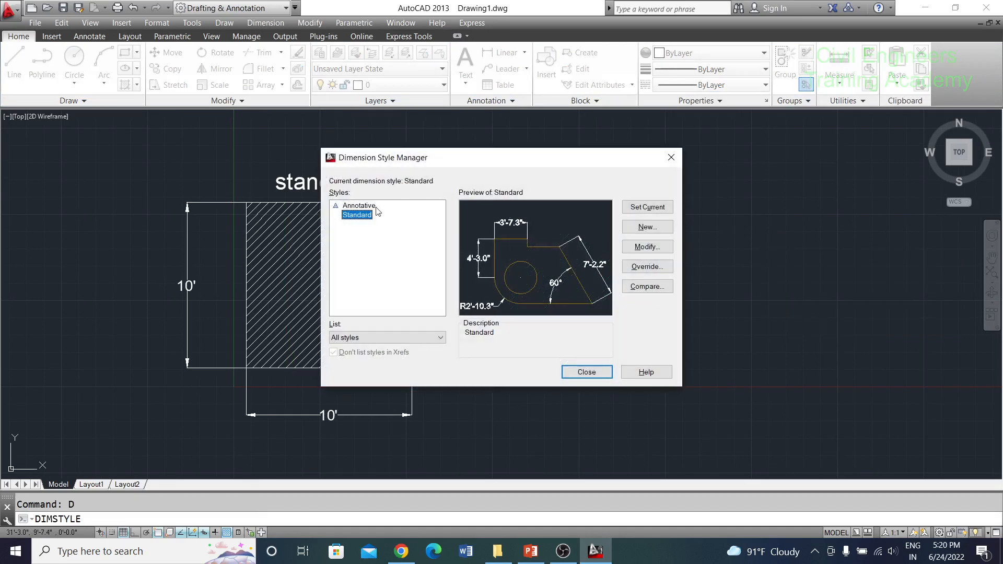
click(376, 207)
click(646, 208)
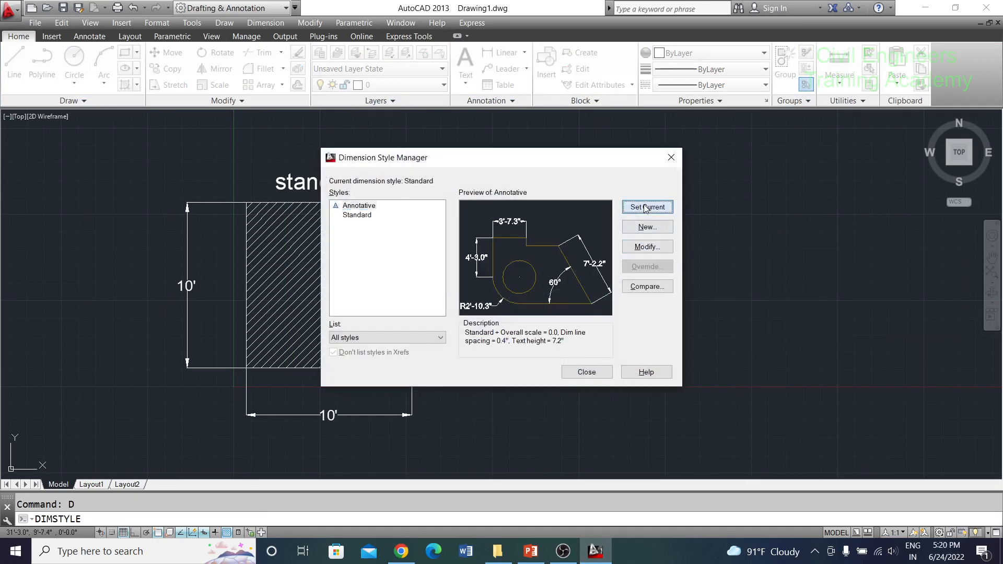
click(587, 372)
click(571, 280)
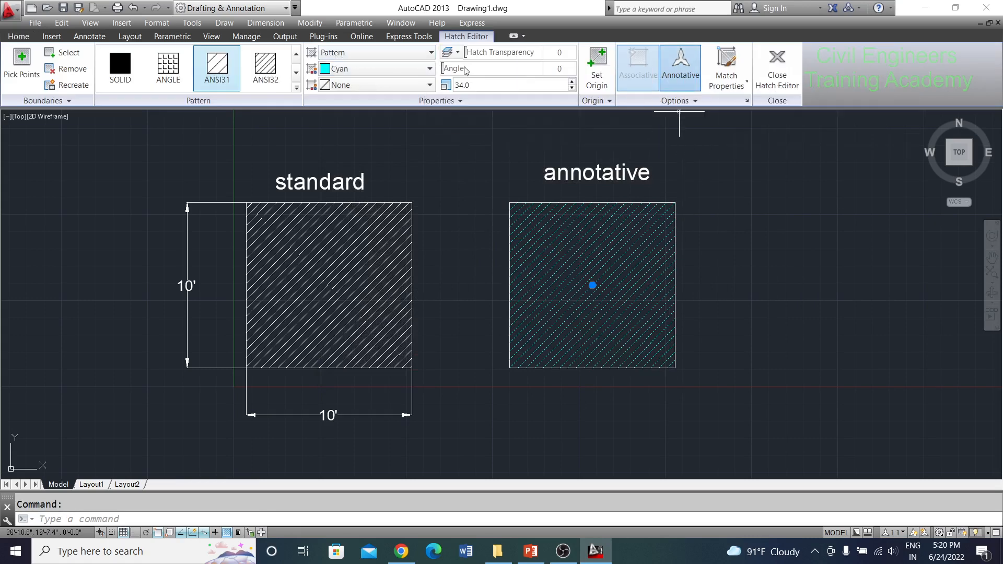
key(Escape)
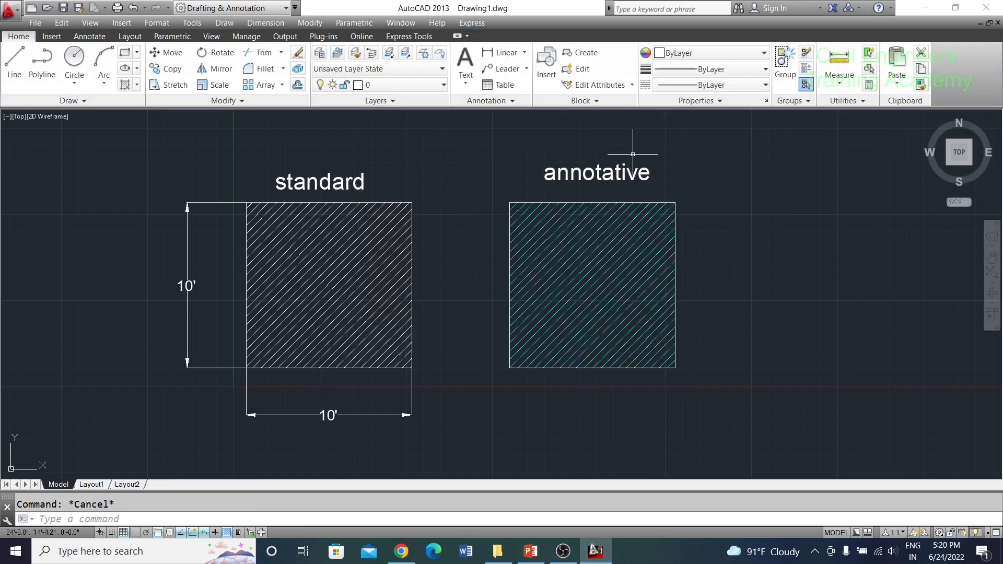
click(505, 52)
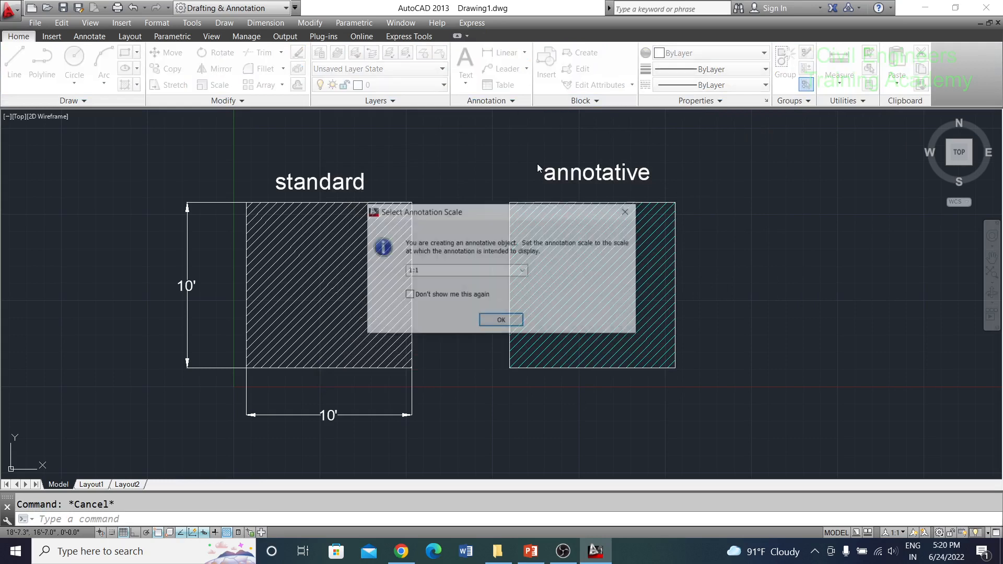
click(626, 212)
key(Escape)
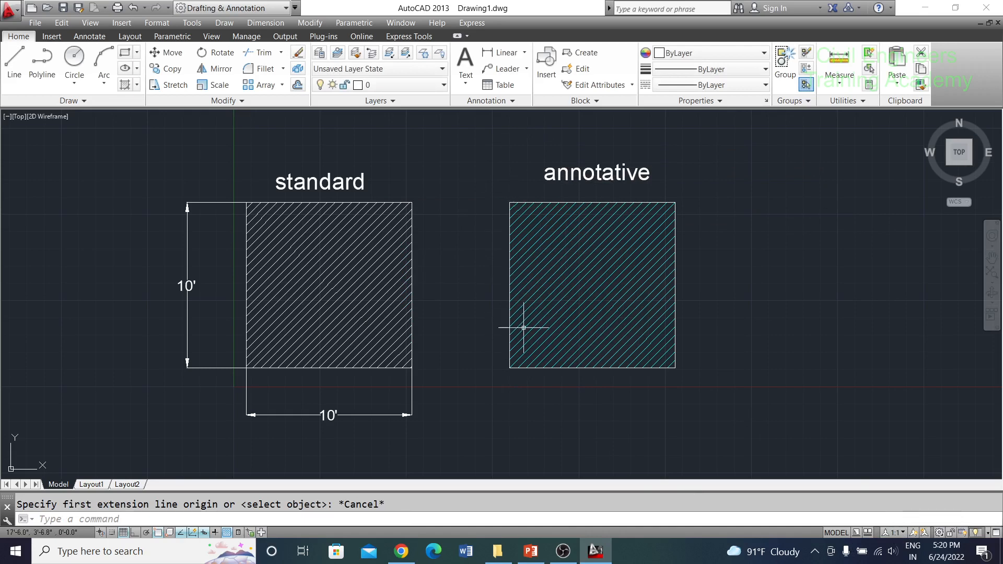
mouse_move(530, 329)
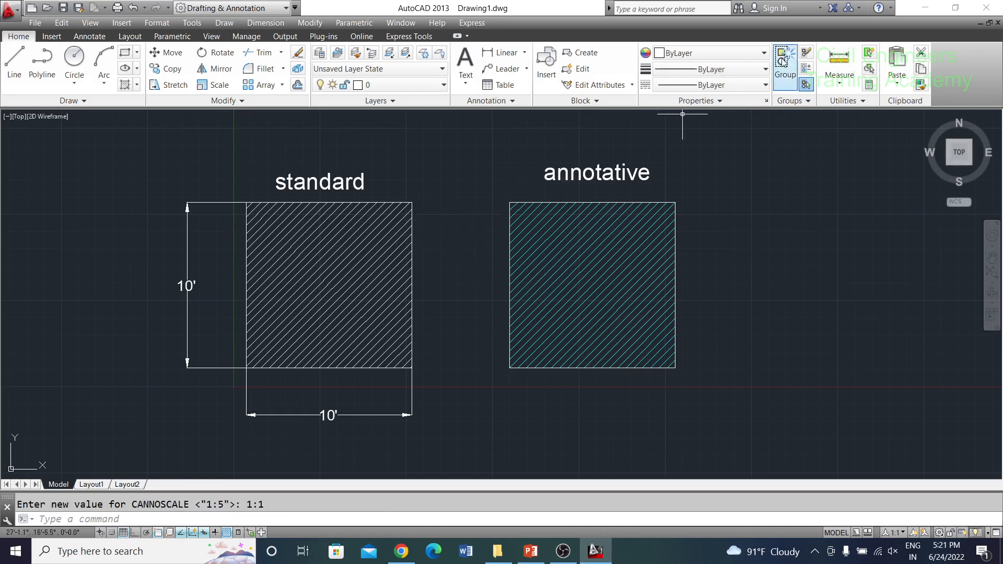
Add a vertical linear dimension to the right side of the "annotative" square
click(499, 57)
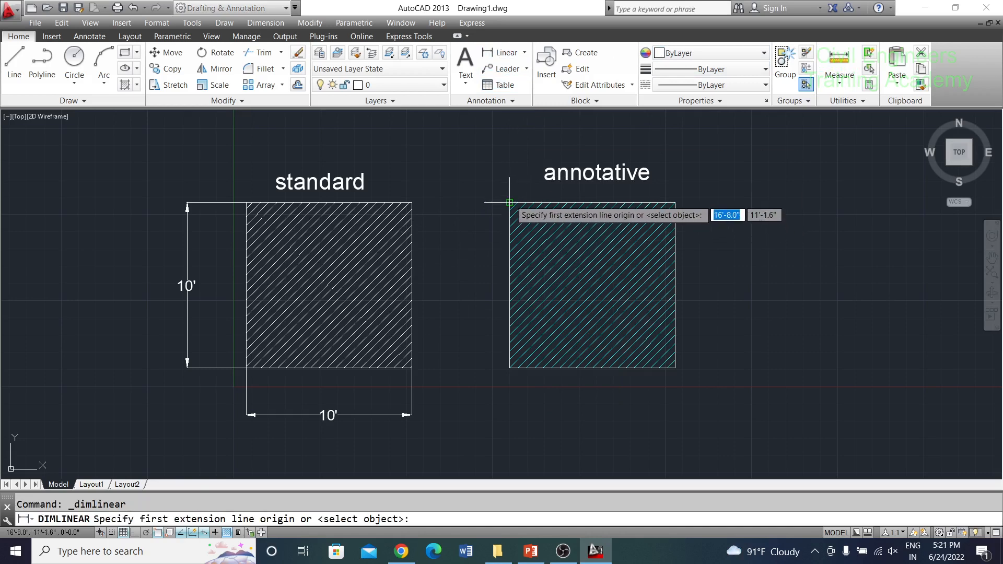
click(674, 202)
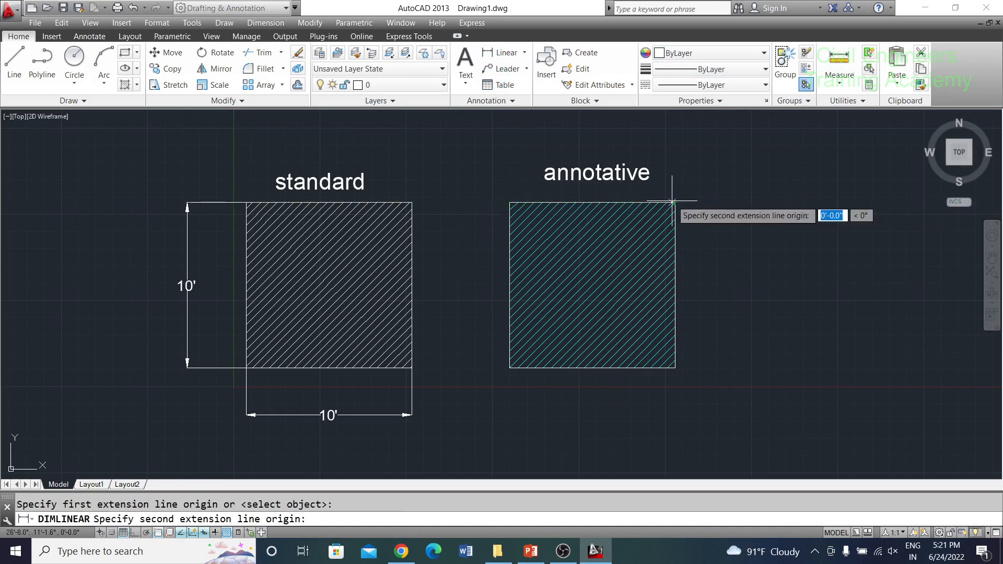
click(675, 367)
click(759, 342)
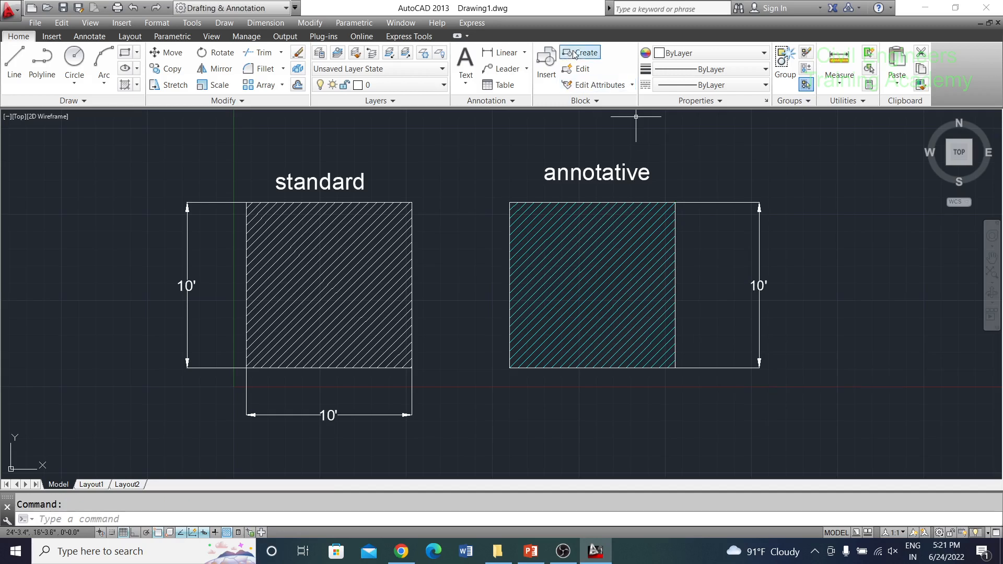
Add a horizontal linear dimension below the bottom edge of the "annotative" square
click(503, 52)
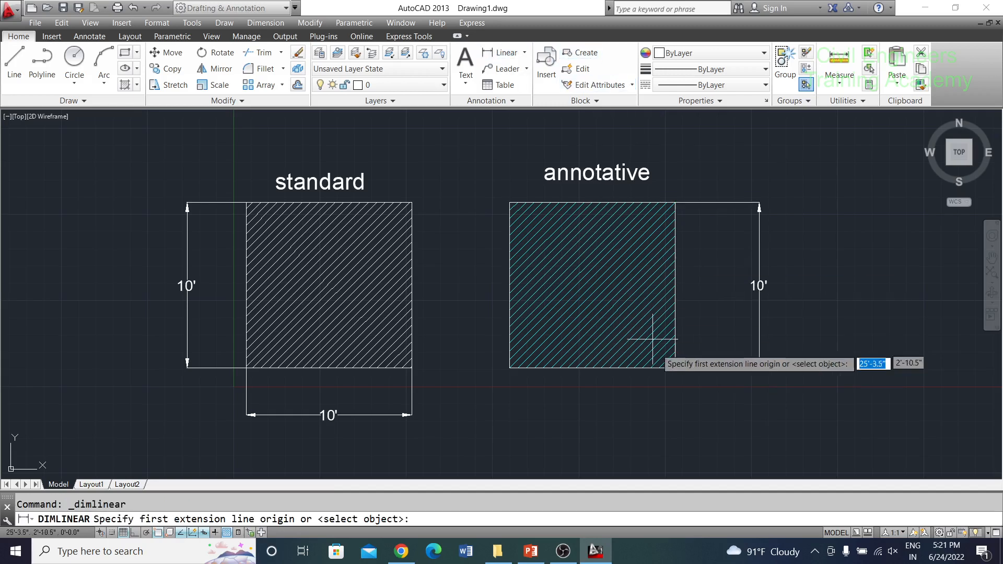
click(675, 368)
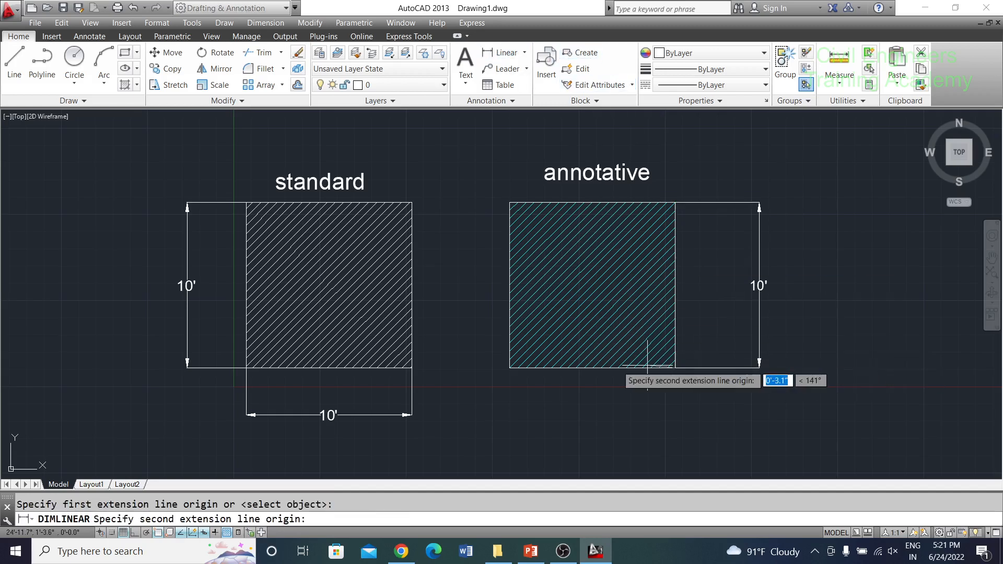
click(509, 368)
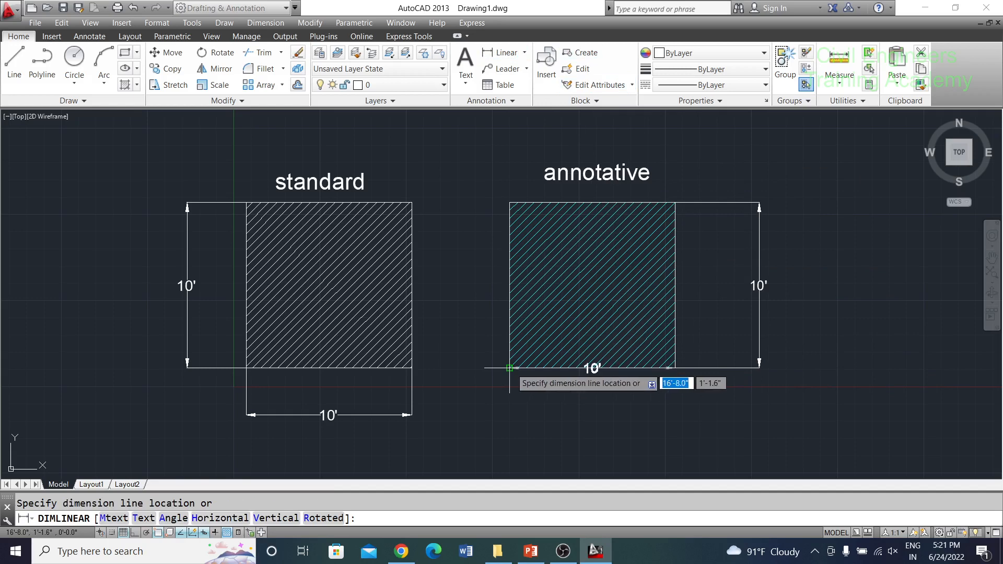
click(517, 409)
key(Escape)
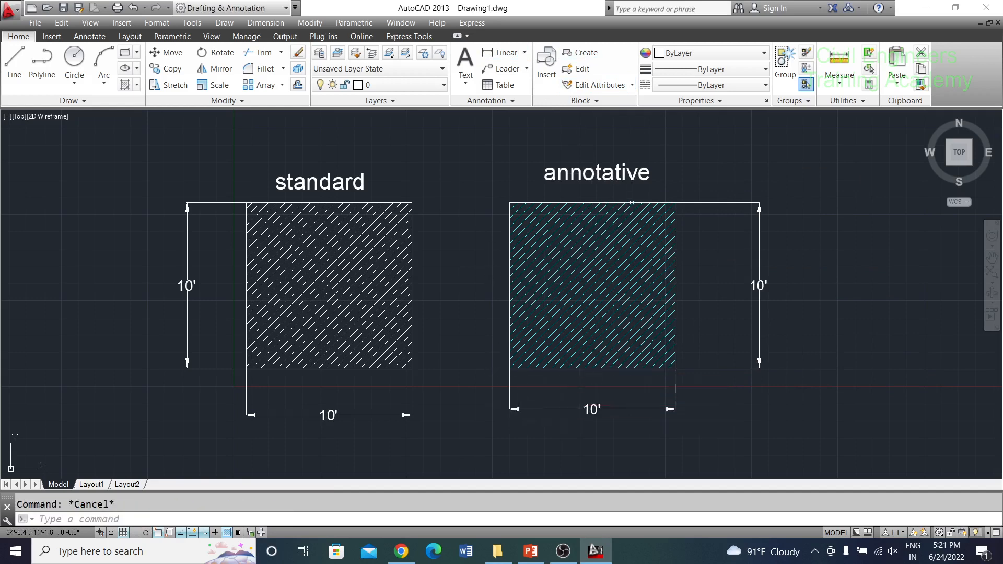
Try the 1:2 annotation scale with automatic adding of scales to annotative objects off, and turn automatic adding back on
click(922, 535)
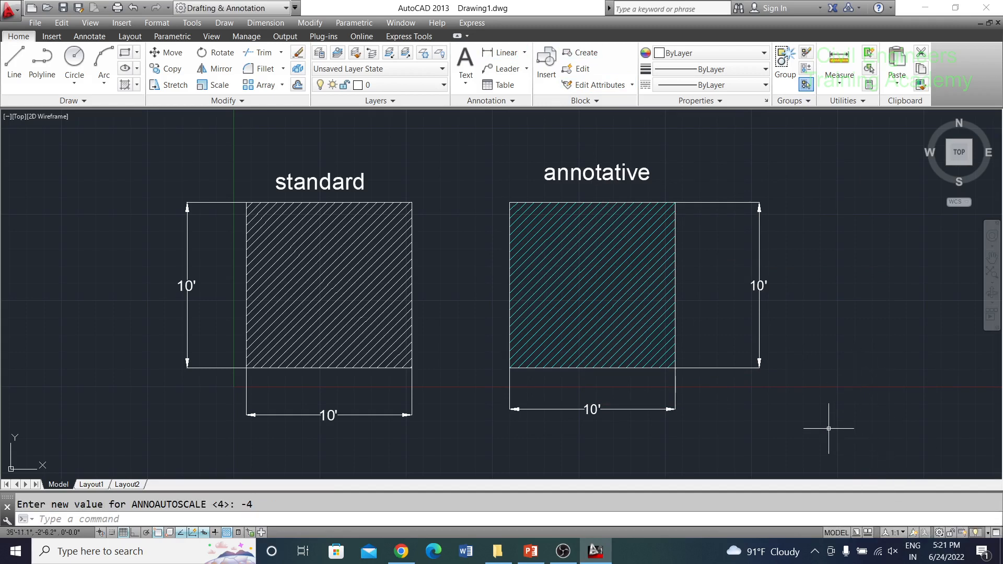
click(886, 534)
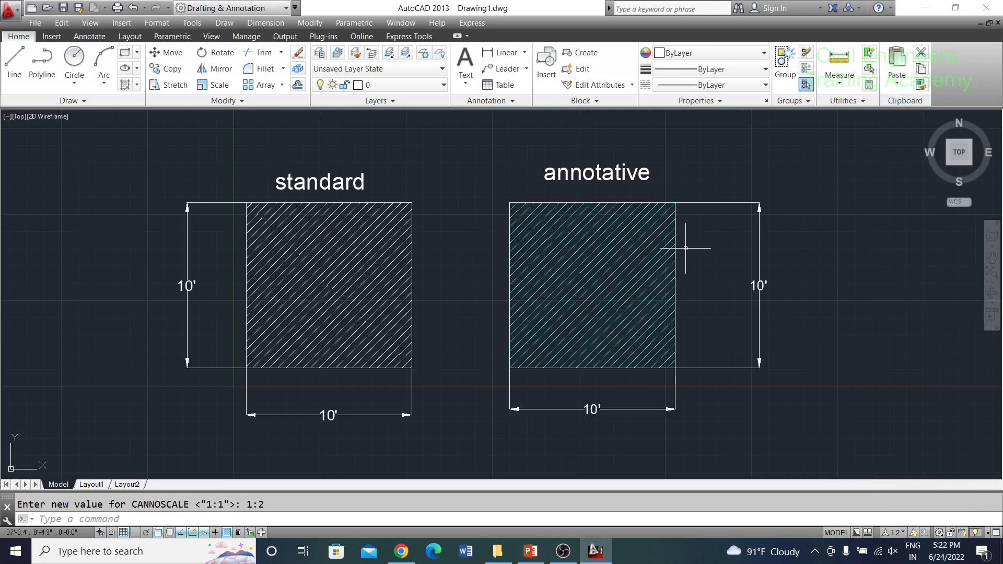
click(924, 533)
Set the annotation scale to 1:4 and 1:8 in turn, with automatic adding of scales to annotative objects enabled
click(887, 532)
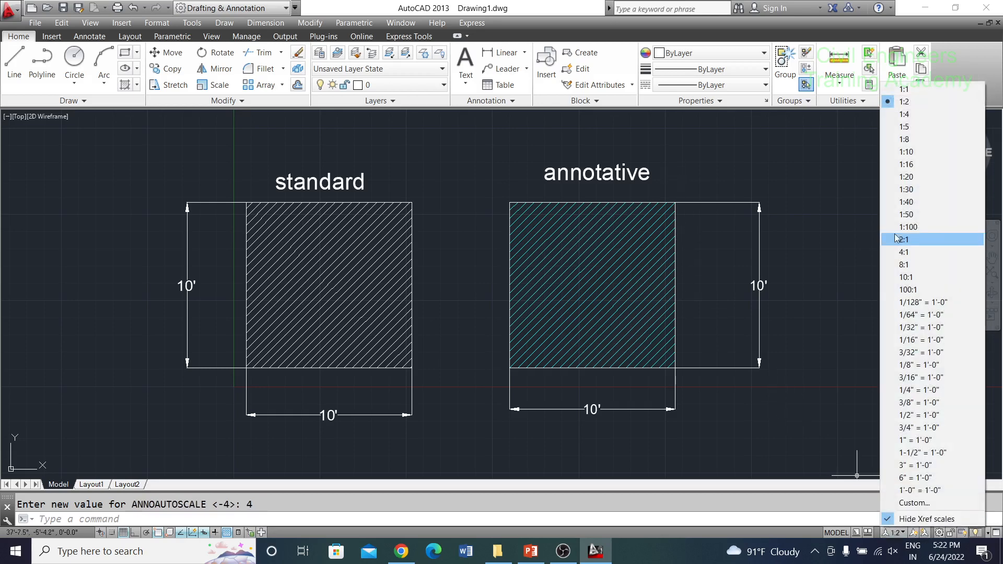
click(904, 114)
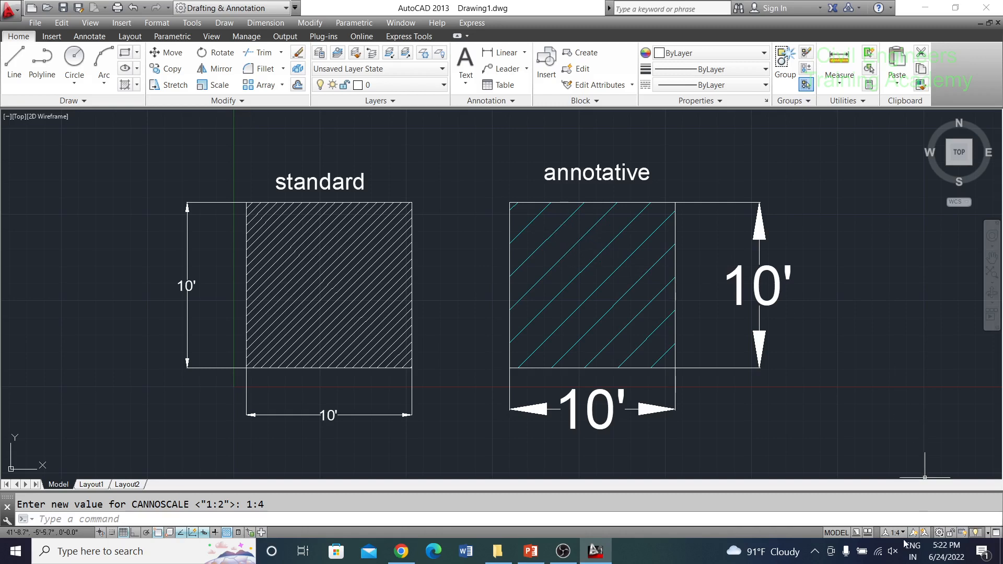
click(923, 534)
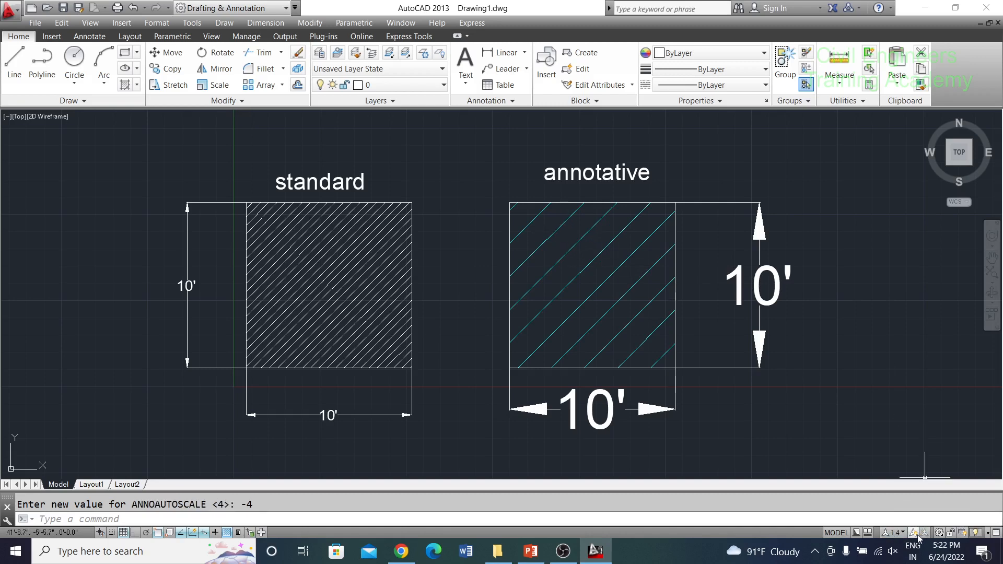
click(885, 534)
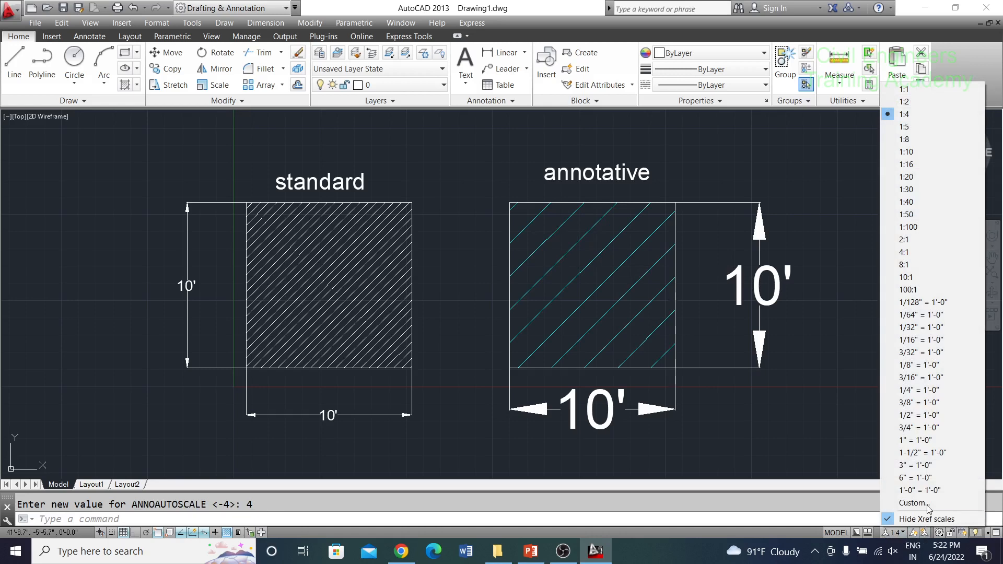
click(904, 139)
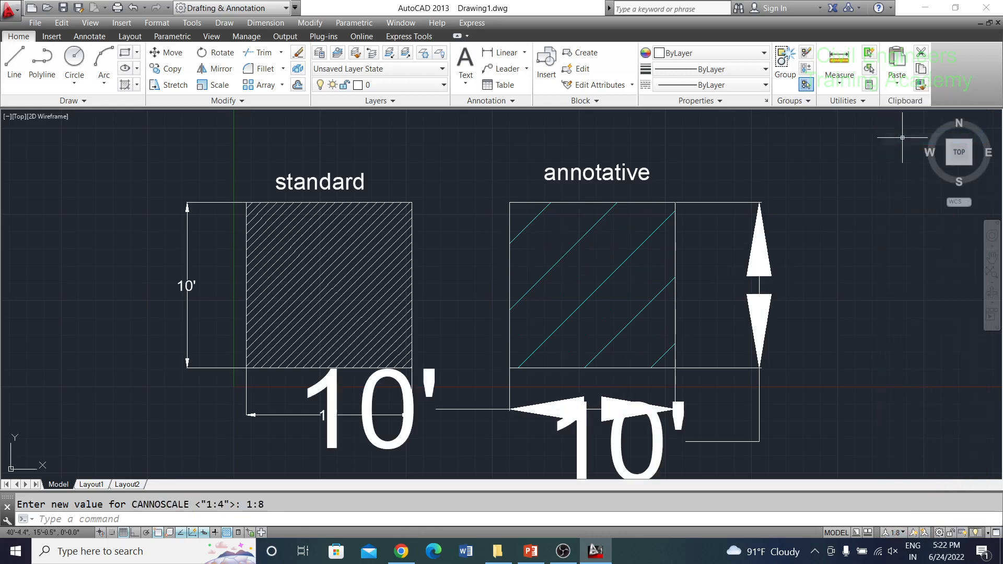
Reduce the annotation scale to 1:2 and return it to 1:1
click(887, 536)
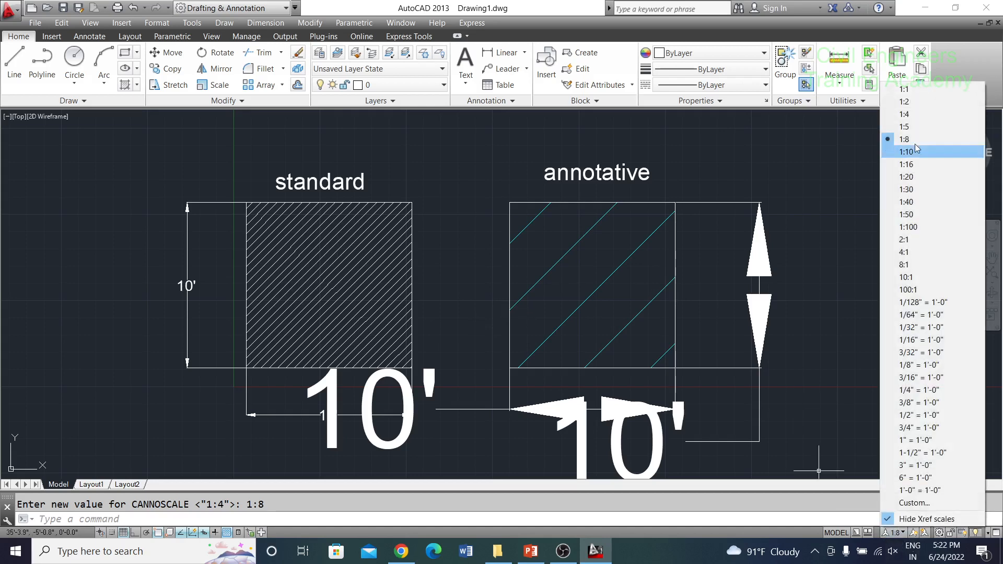
click(903, 102)
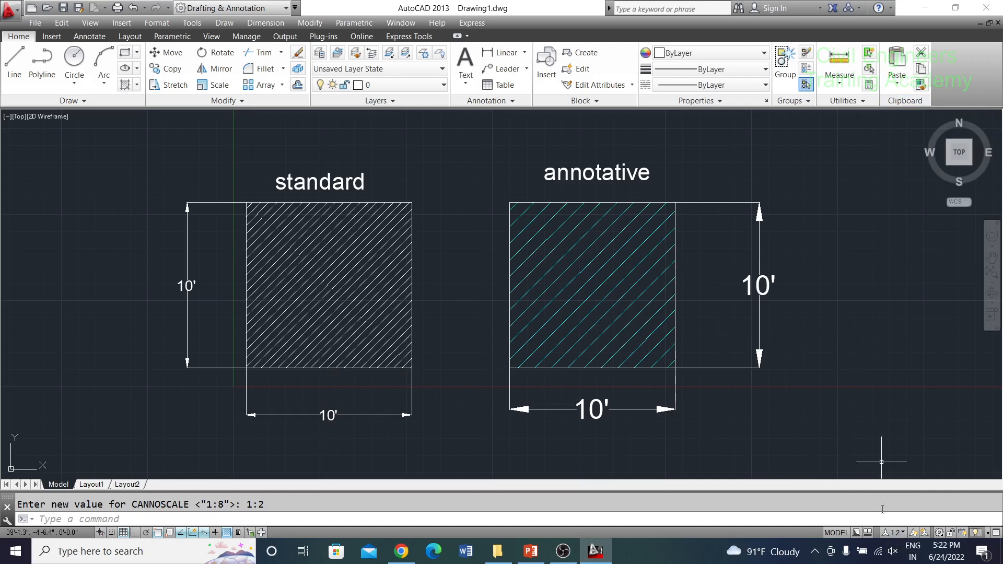
click(888, 535)
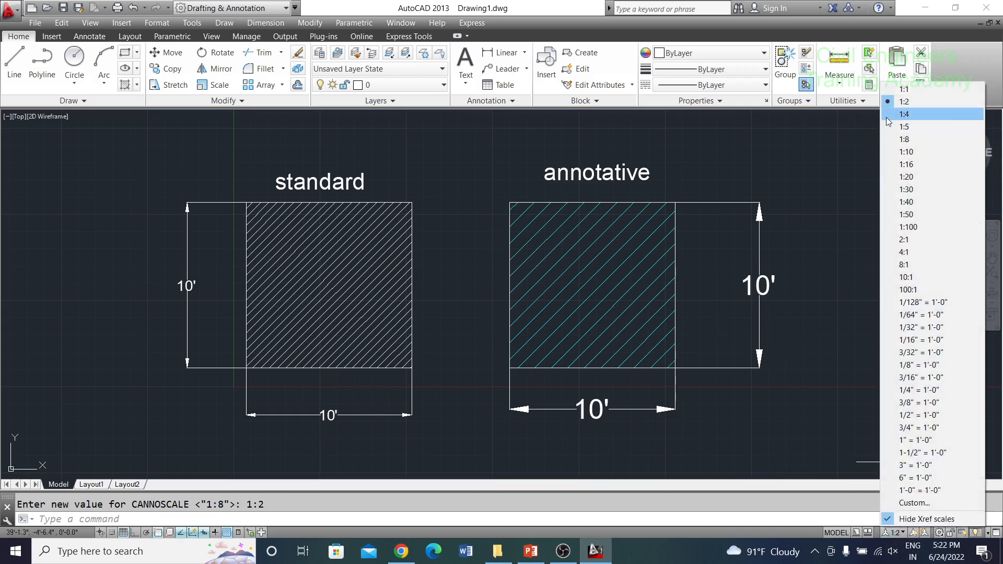
click(895, 92)
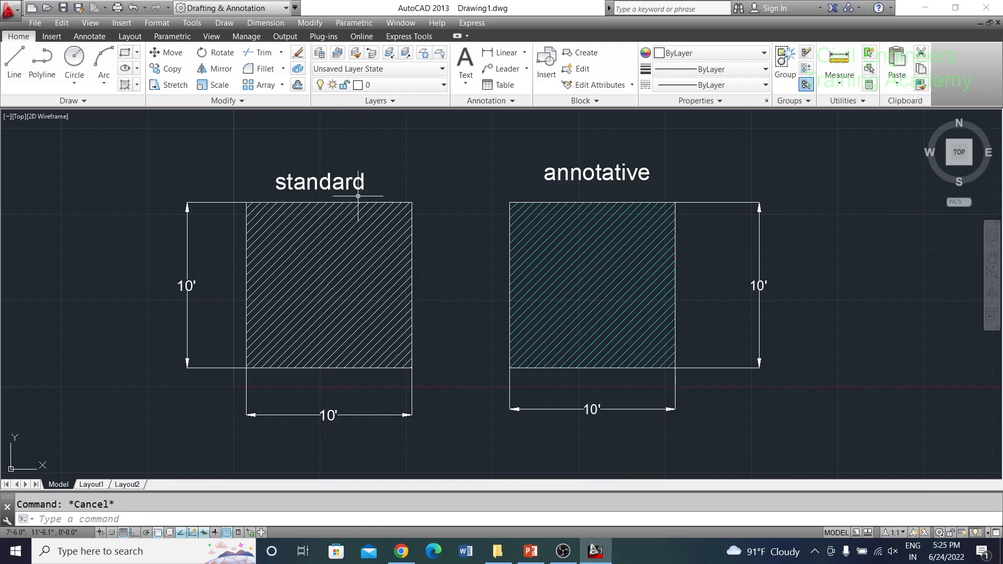
Open the object properties with nothing selected and review the general, plot style, view and miscellaneous settings
mouse_move(281, 229)
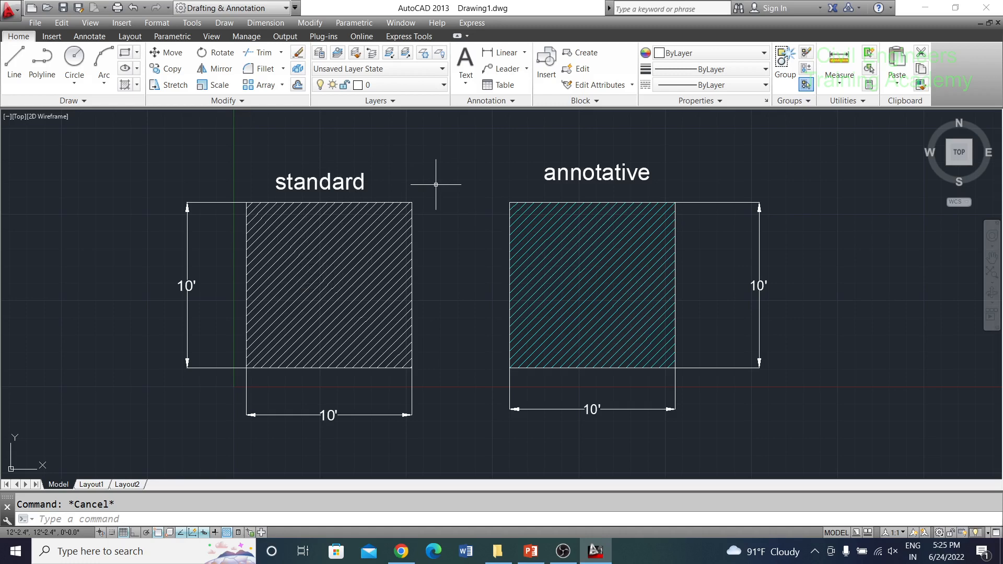
text(P)
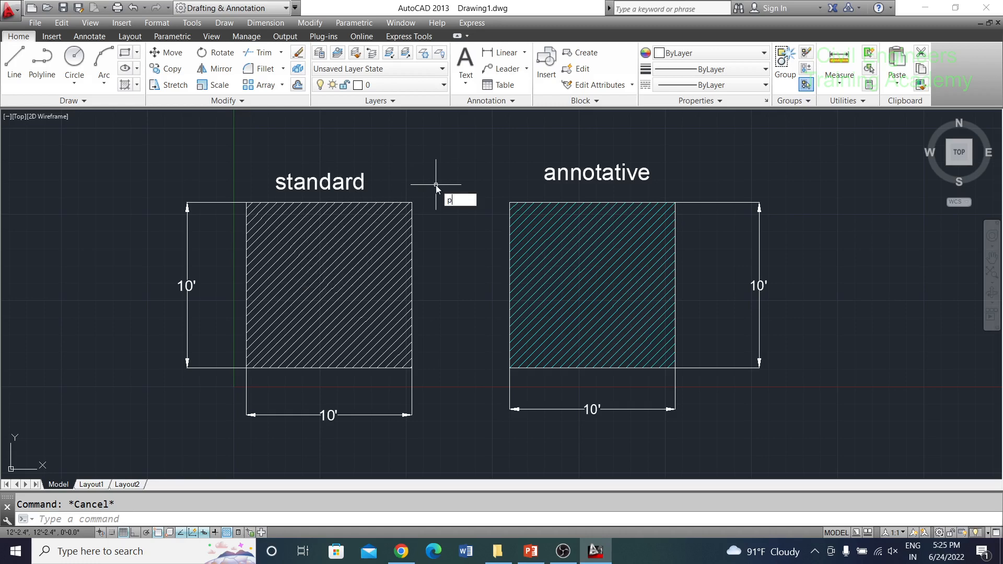
text(R)
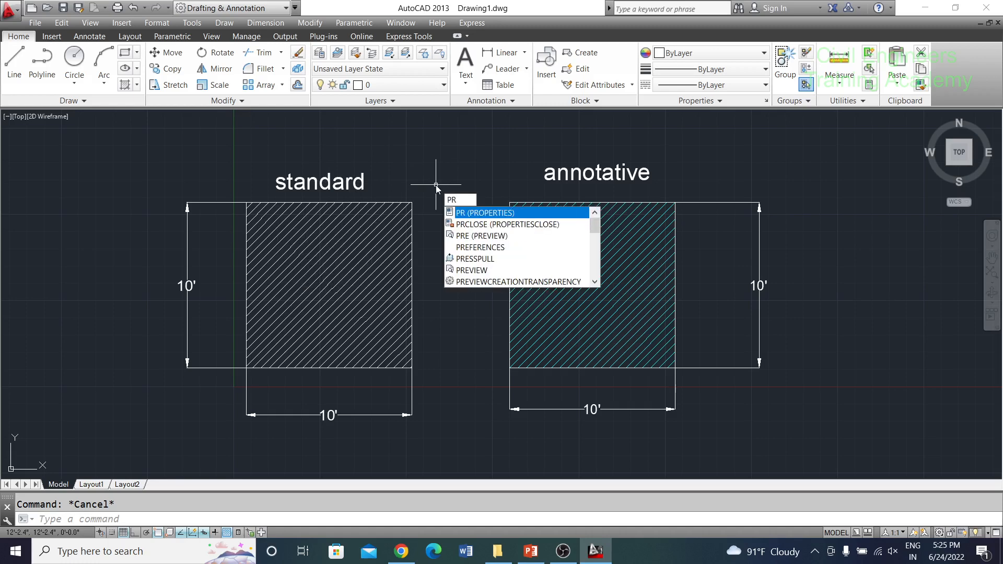
key(Return)
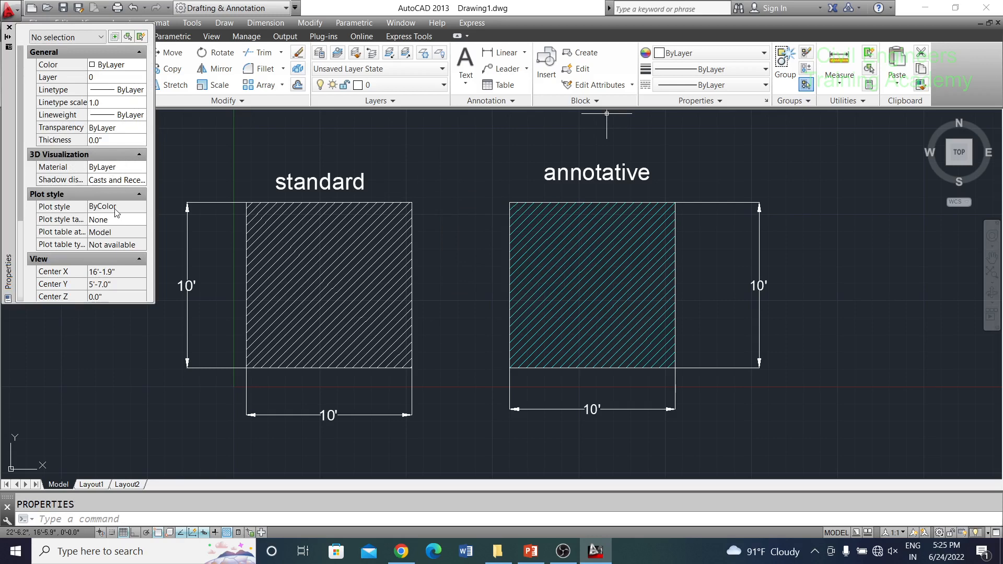
scroll(103, 245, down, 3)
scroll(67, 204, down, 2)
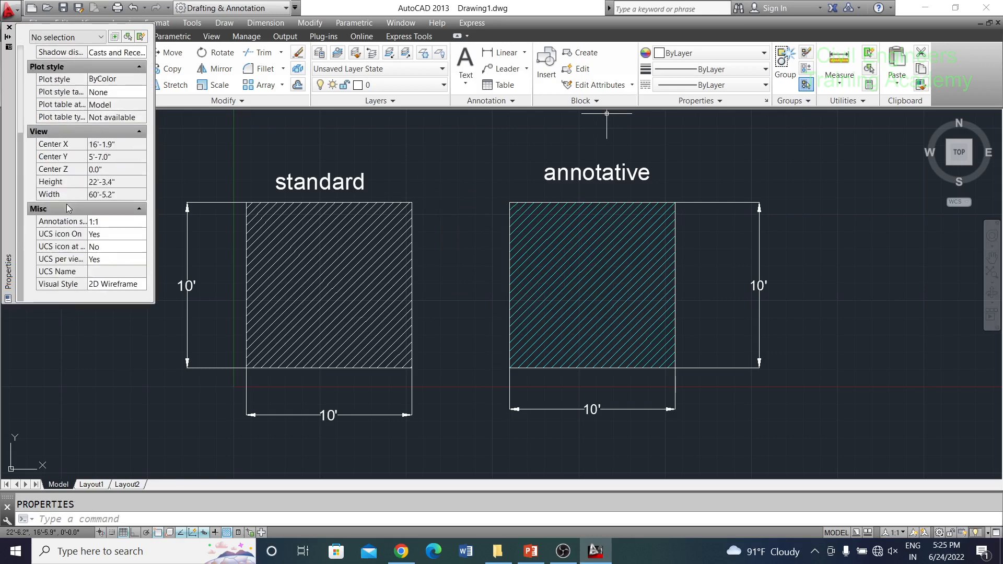
scroll(67, 204, up, 5)
scroll(67, 204, down, 4)
scroll(107, 225, up, 4)
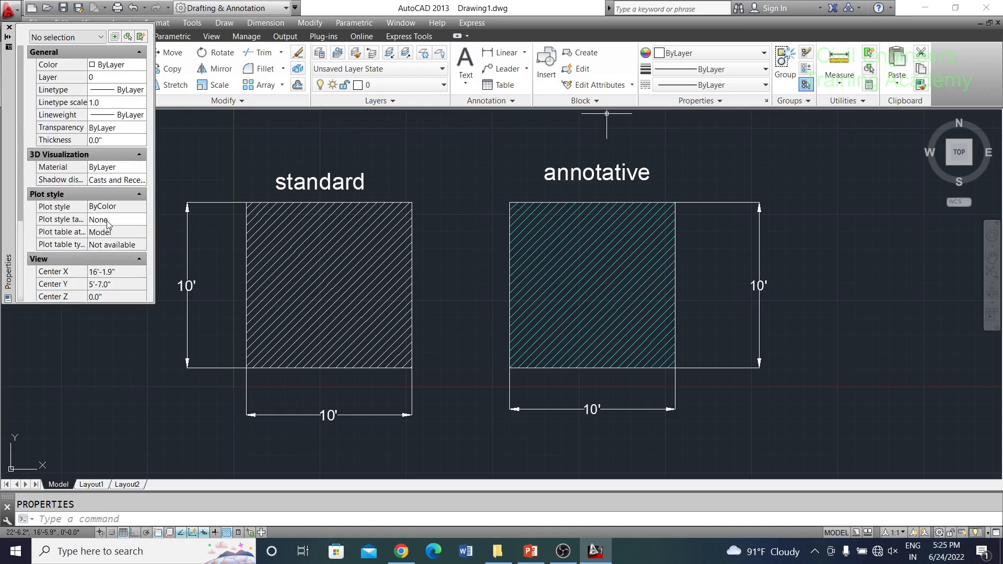
Change the text style of the "standard" label to Annotative in its object properties and deselect it
click(324, 180)
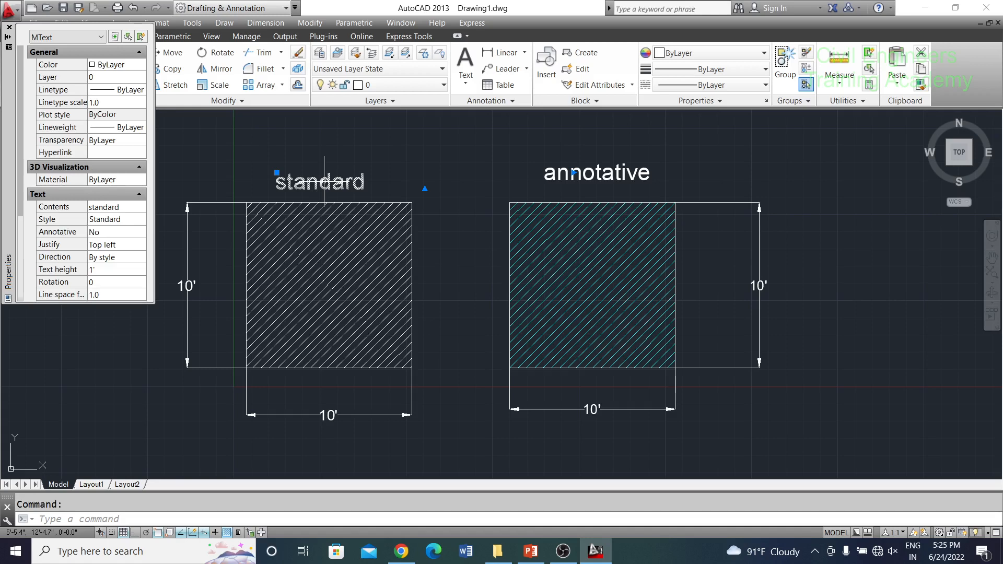
click(119, 220)
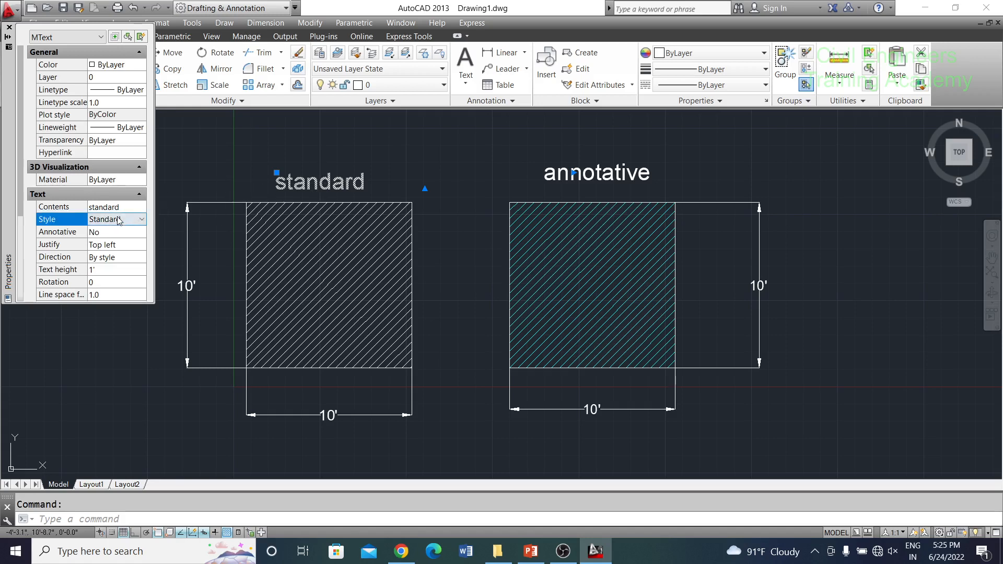
click(141, 220)
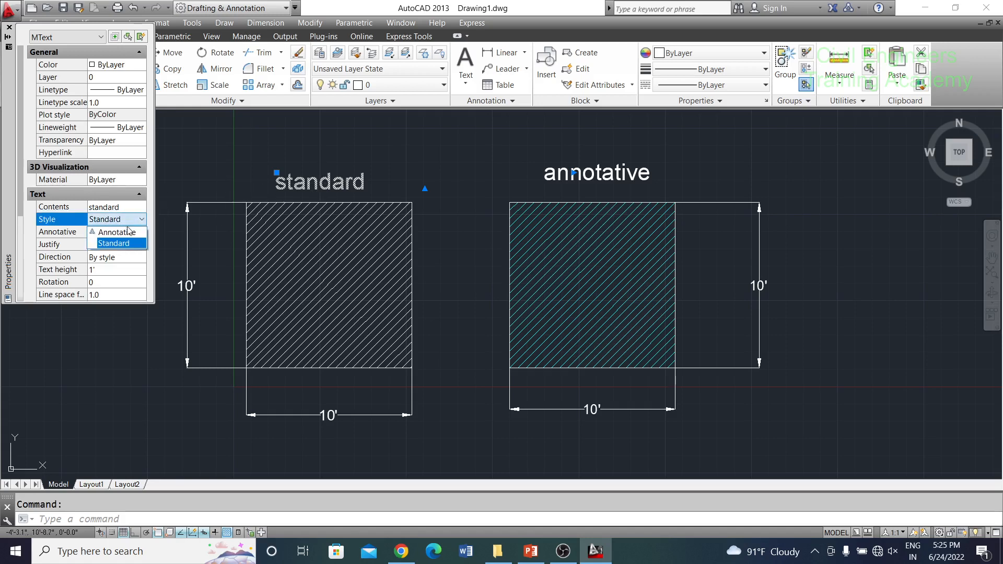
click(125, 232)
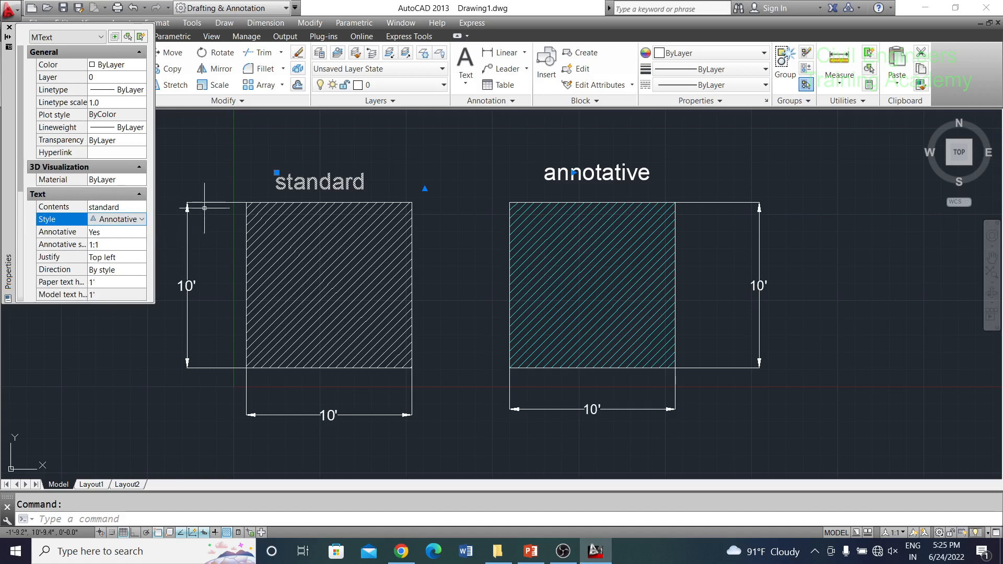
key(Escape)
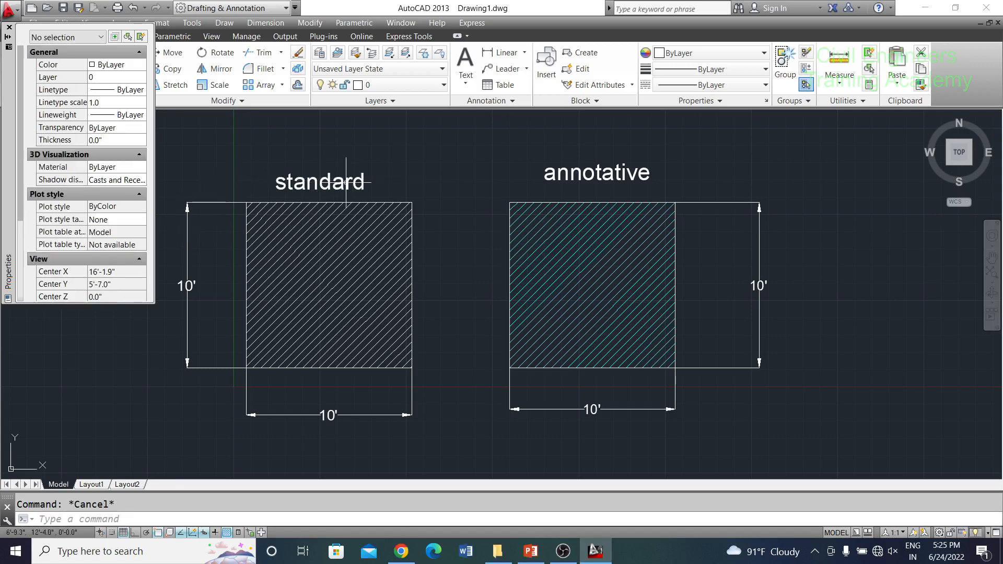
key(super+2)
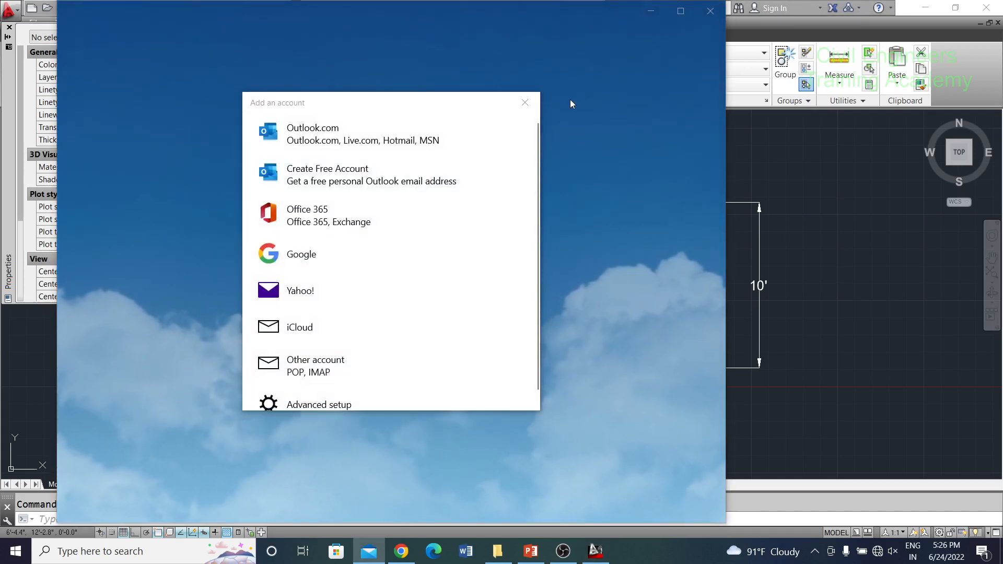
click(525, 103)
click(710, 10)
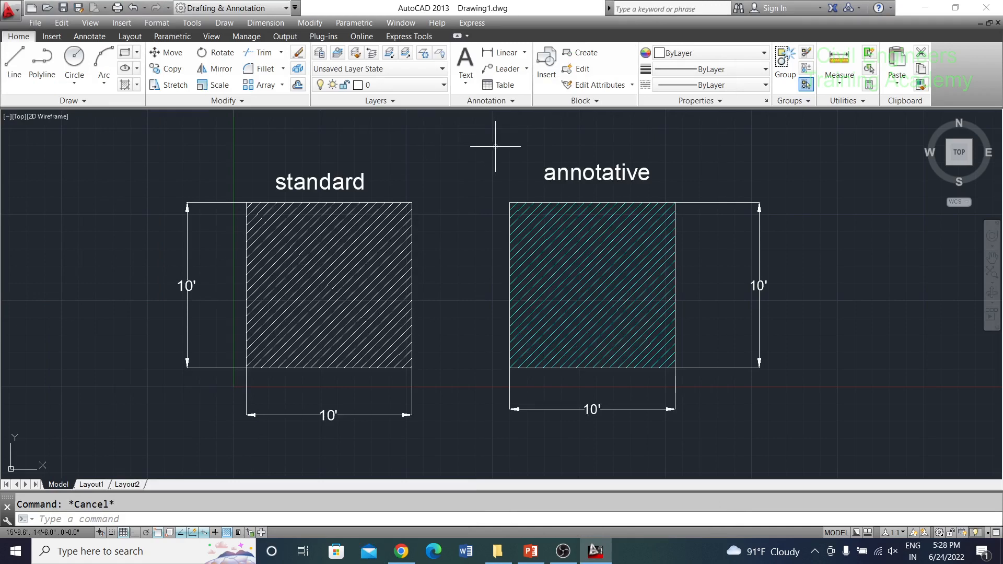
Change the dimension style of the standard square's vertical dimension to Annotative in the object properties, and close the properties
text(pr)
key(Return)
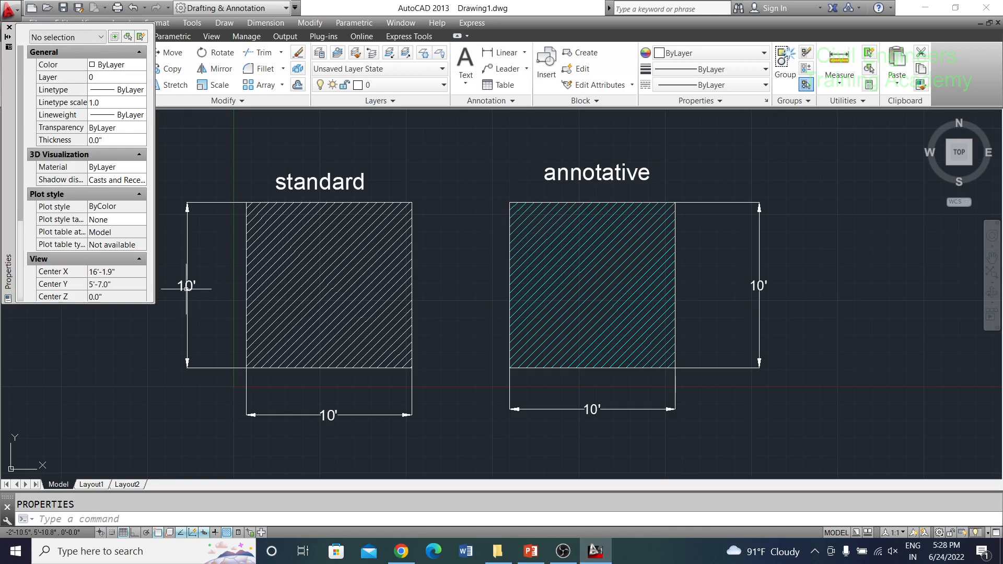
click(187, 287)
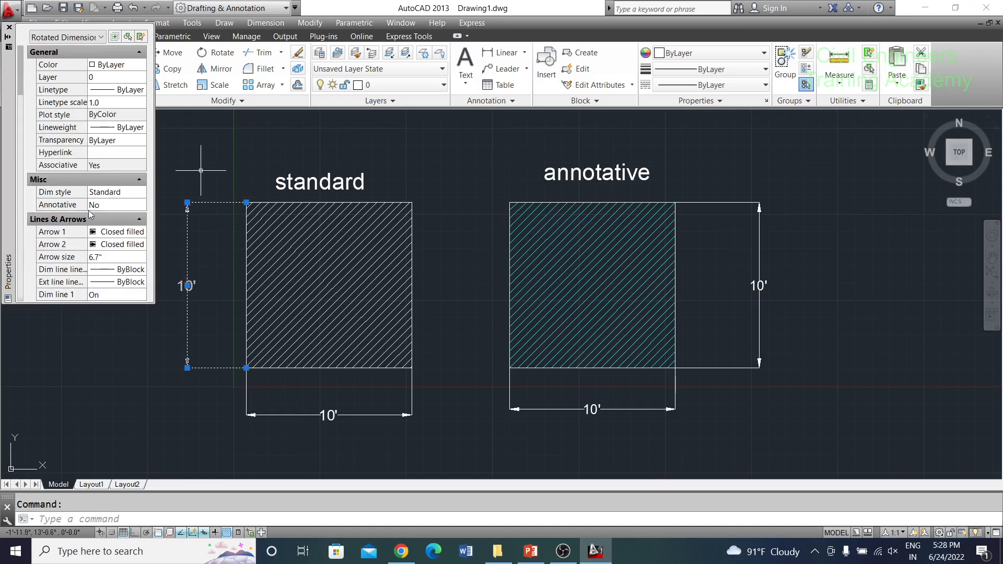
click(109, 193)
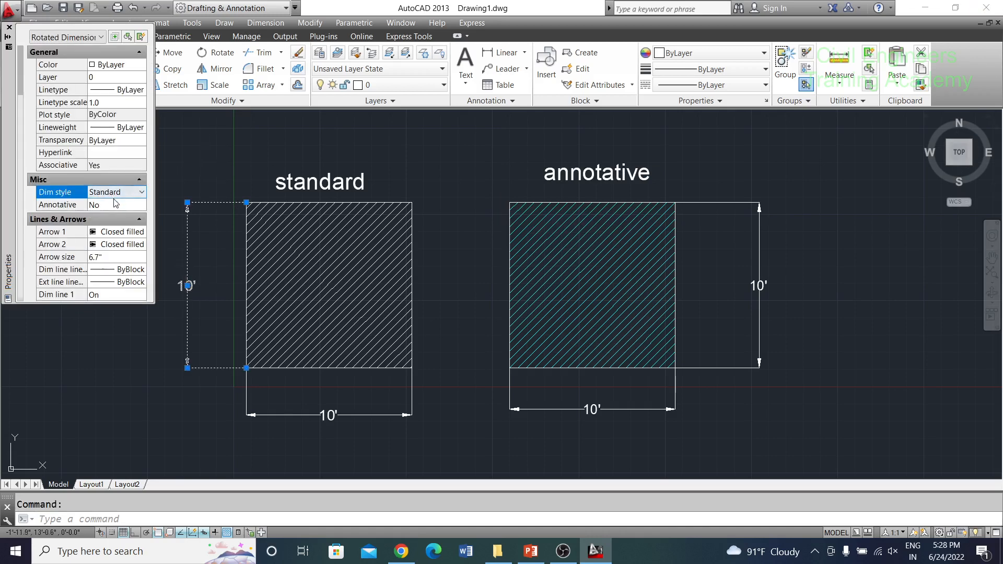
click(139, 192)
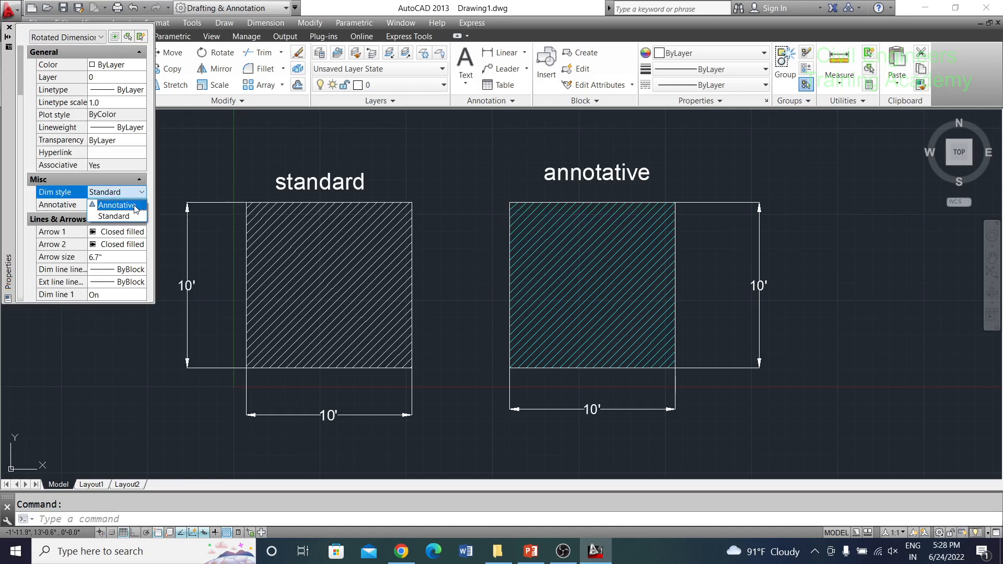
click(135, 209)
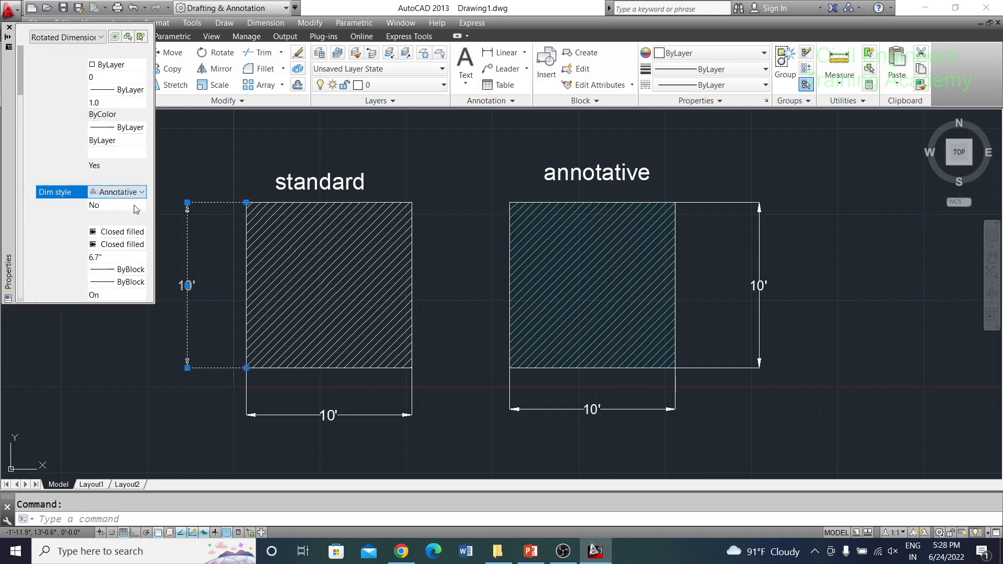
click(245, 156)
key(Escape)
key(Escape)
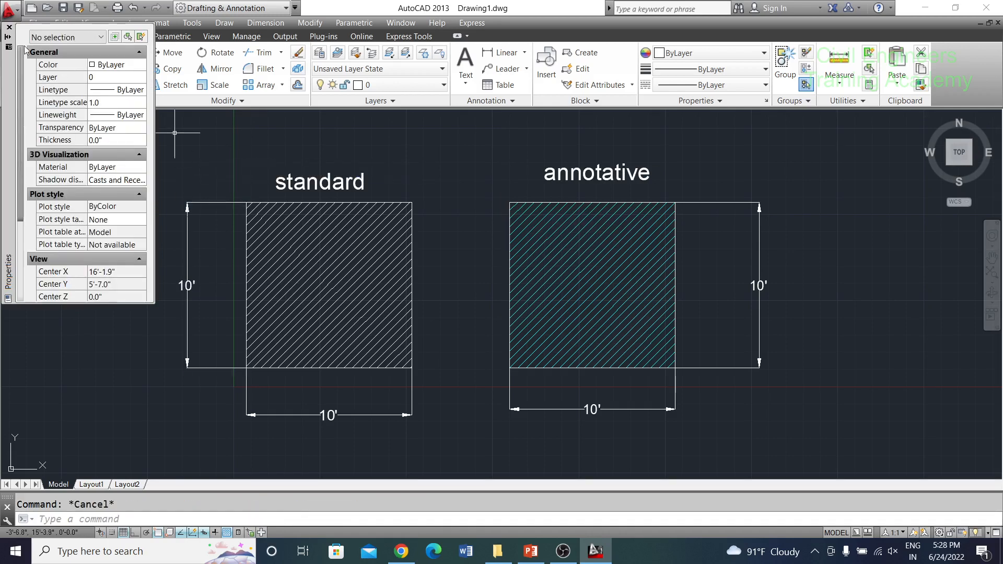
click(9, 28)
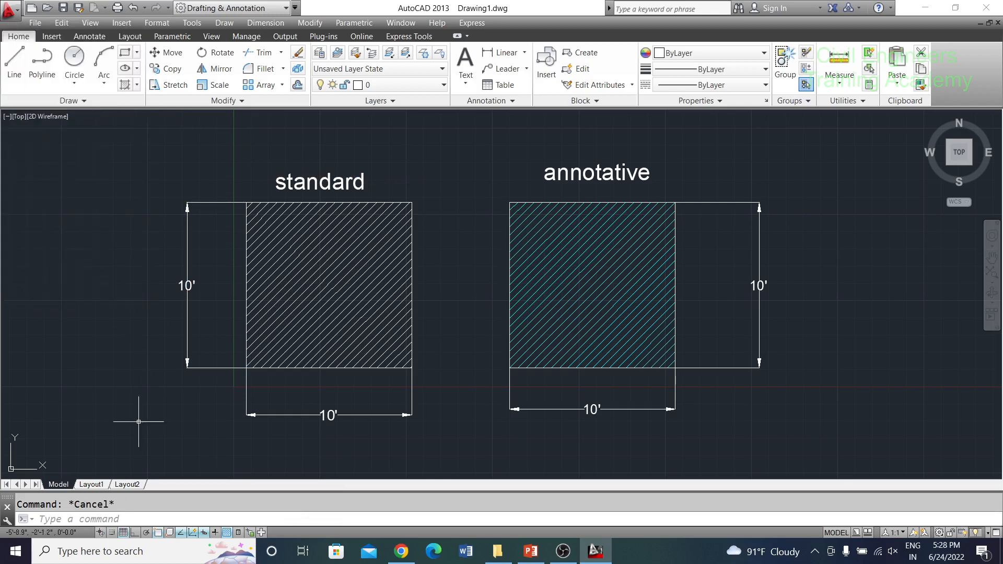
Examine how the two squares and their annotations appear on the Layout1 sheet, and return to model space
click(92, 484)
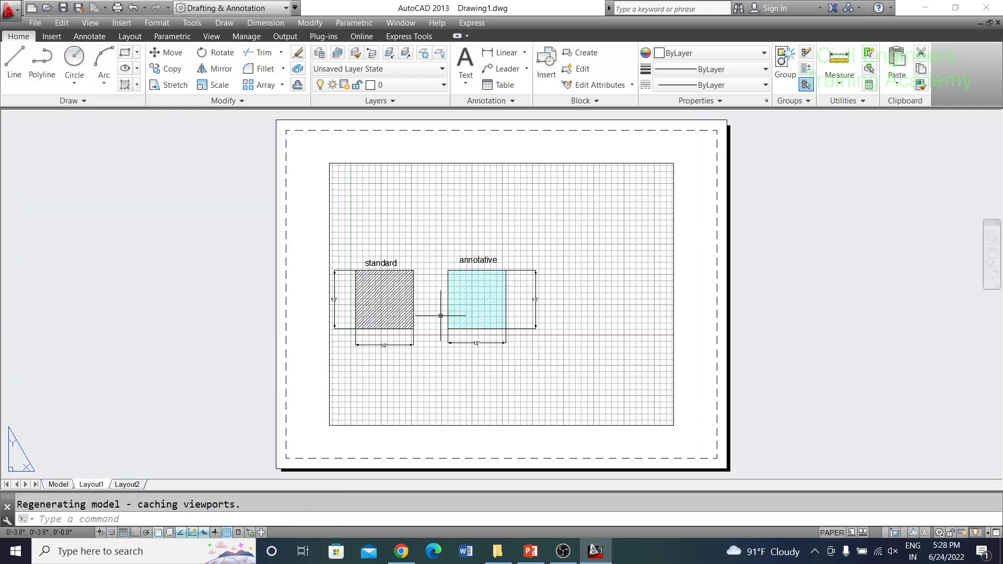
scroll(448, 327, up, 4)
scroll(441, 316, down, 2)
scroll(441, 316, down, 4)
scroll(418, 298, up, 4)
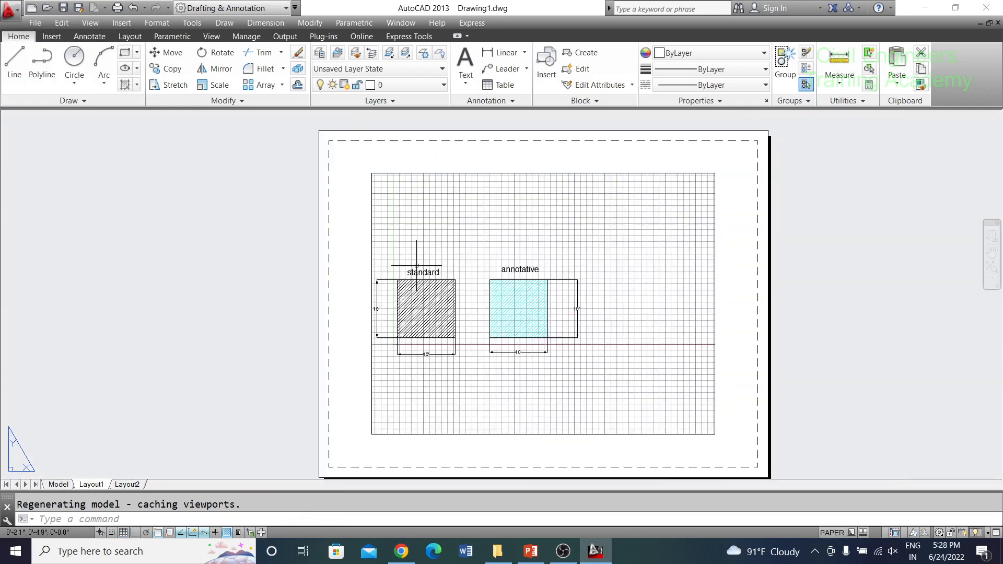
scroll(687, 197, down, 4)
middle_drag(760, 233, 624, 273)
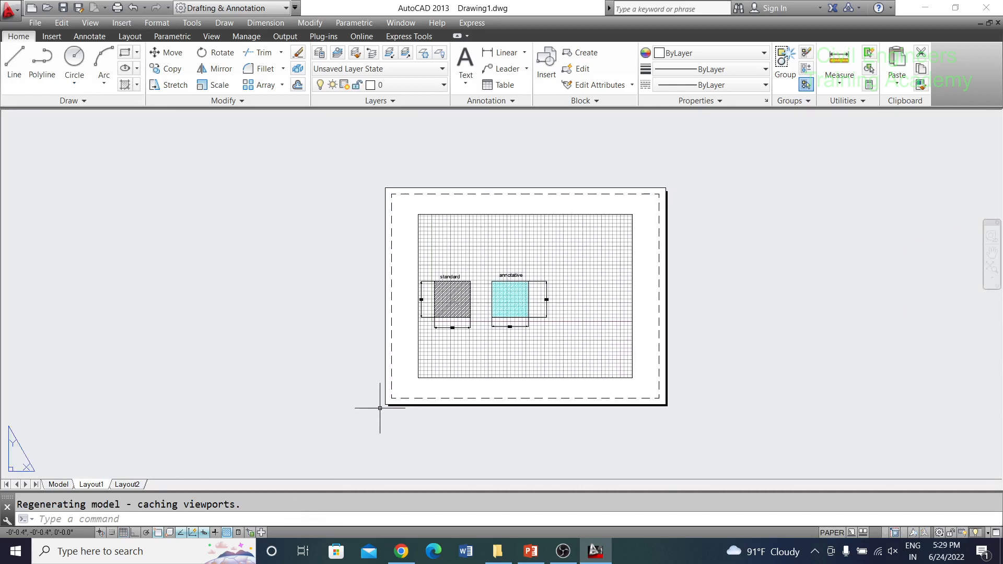
click(58, 485)
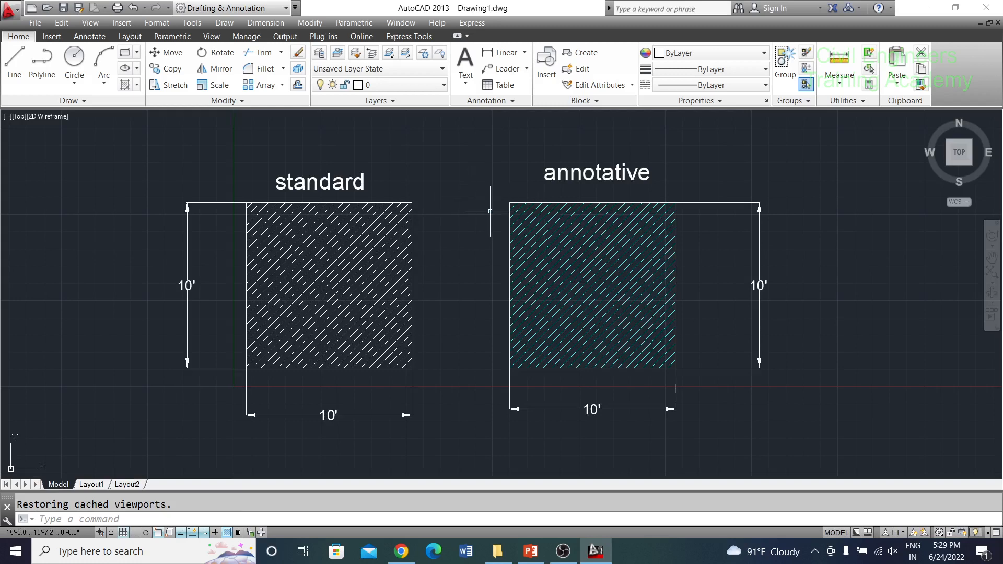
key(Escape)
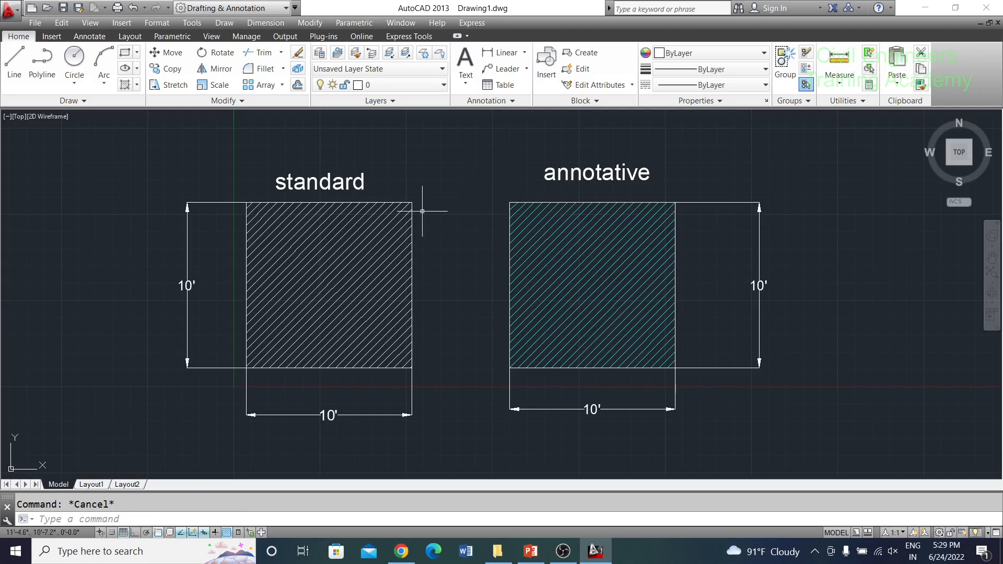